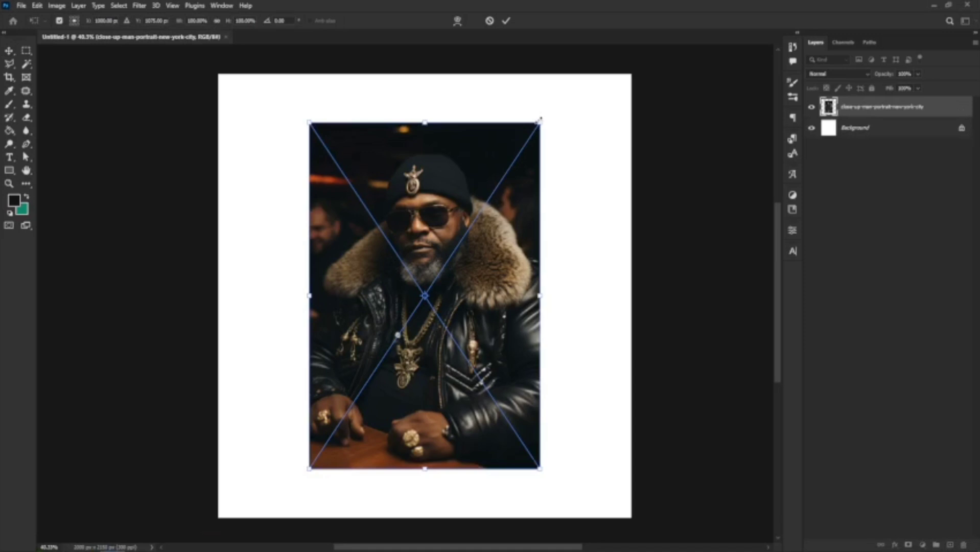
Scale the portrait up to about 182% to fill the canvas and move it down about 85 px.
drag(539, 120, 608, 100)
scroll(458, 260, down, 5)
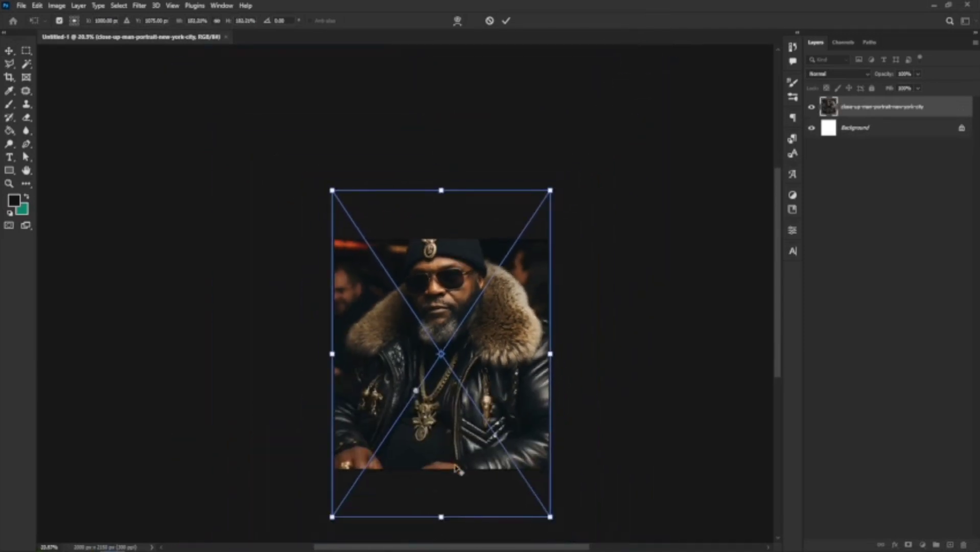
scroll(457, 467, up, 3)
drag(522, 227, 519, 267)
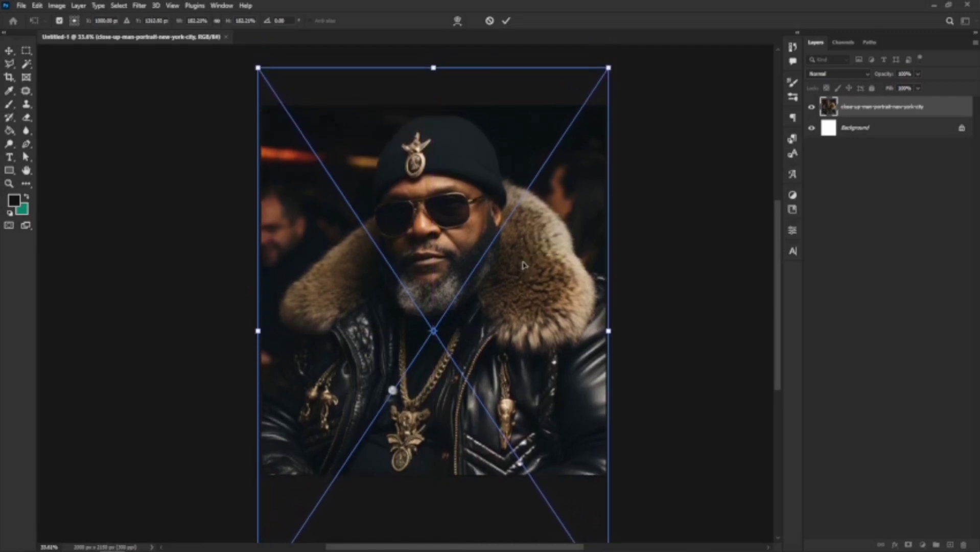
Commit the transform, duplicate the portrait layer, and hide the original and first copy.
key(Return)
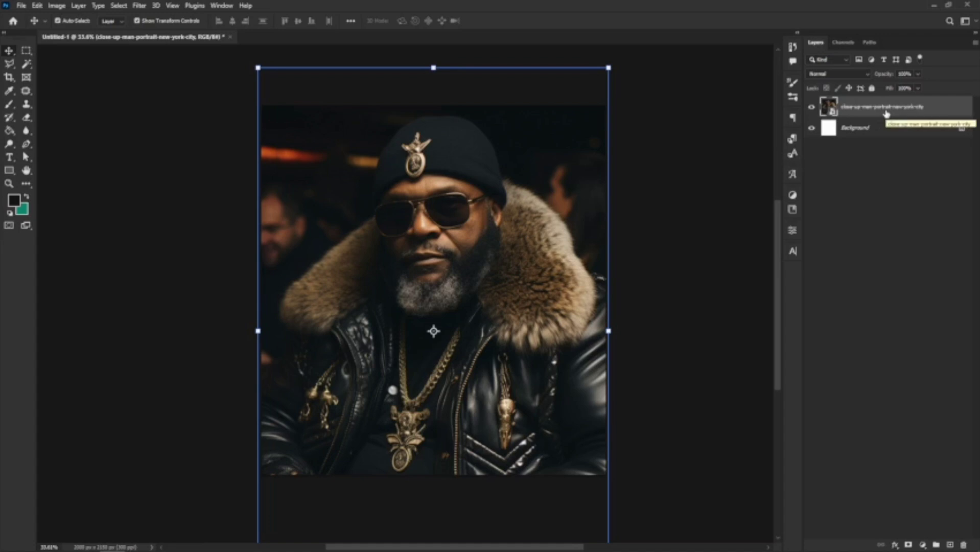
key(ctrl)
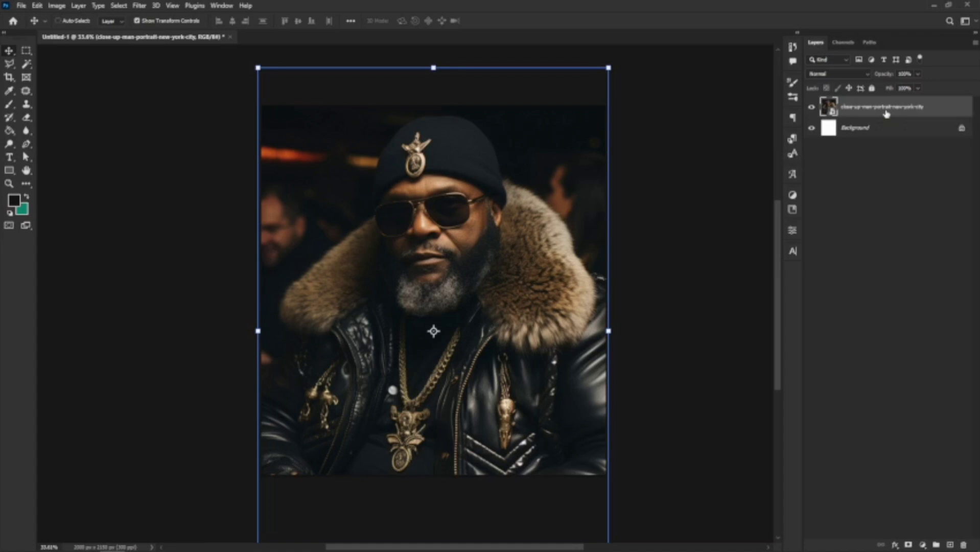
key(ctrl+j)
key(ctrl+j)
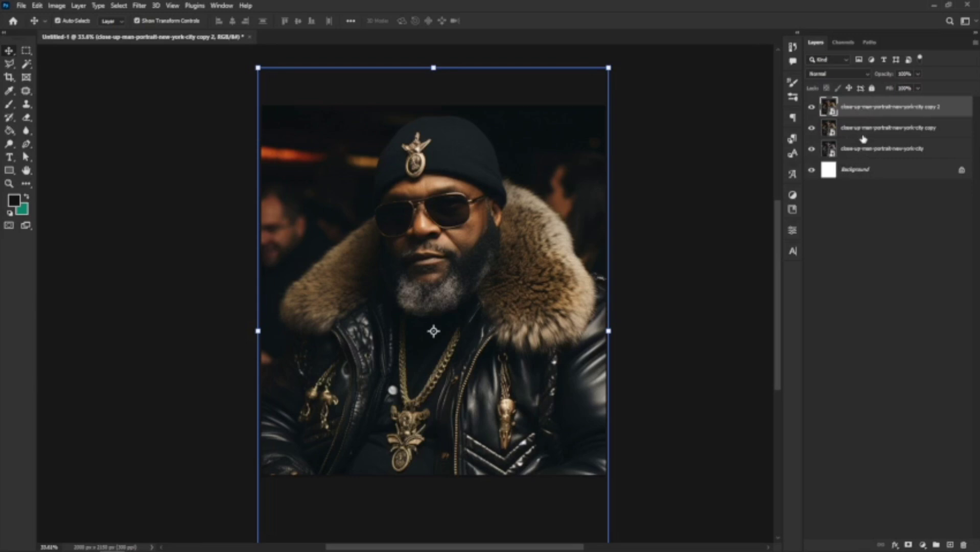
click(811, 129)
click(811, 149)
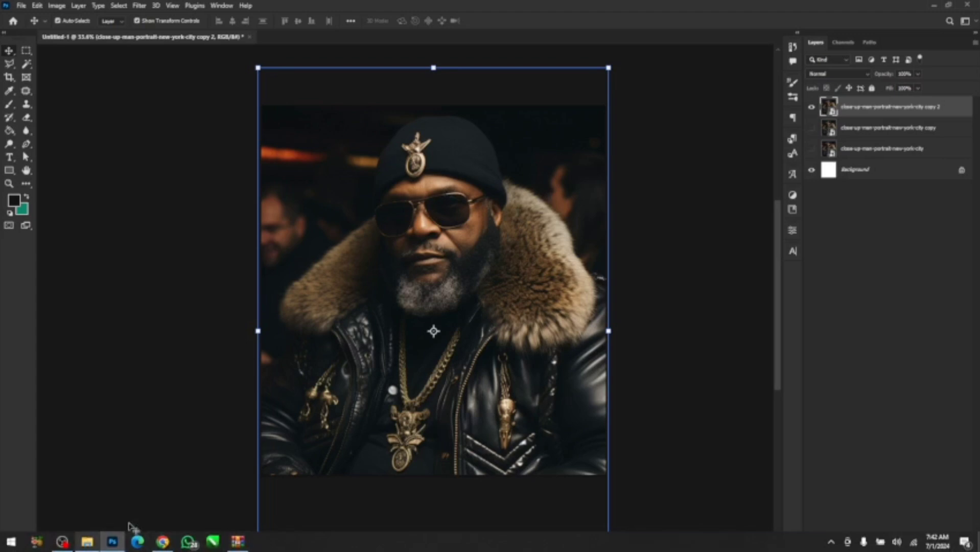
Open the Filter Gallery on the top portrait copy and preview the Halftone Pattern effect fitted in view.
click(139, 6)
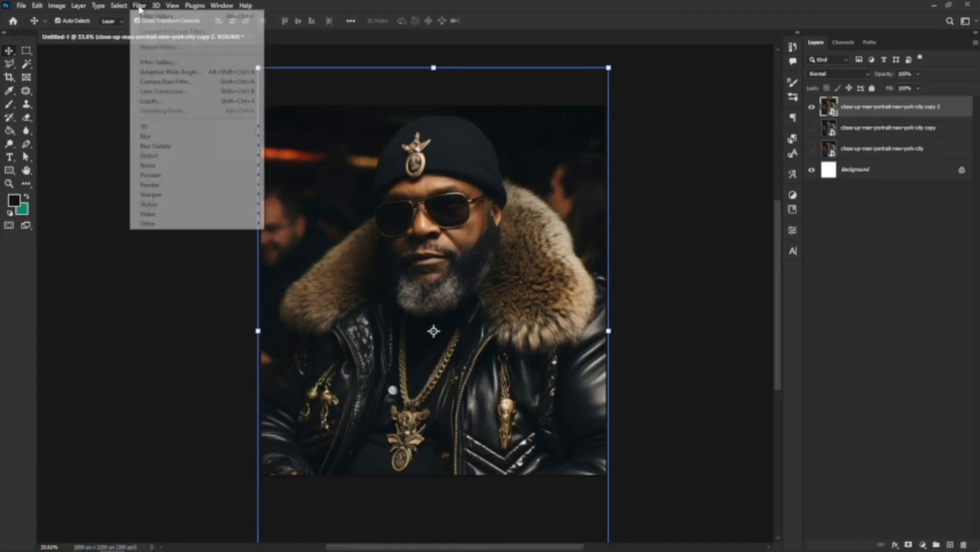
click(160, 62)
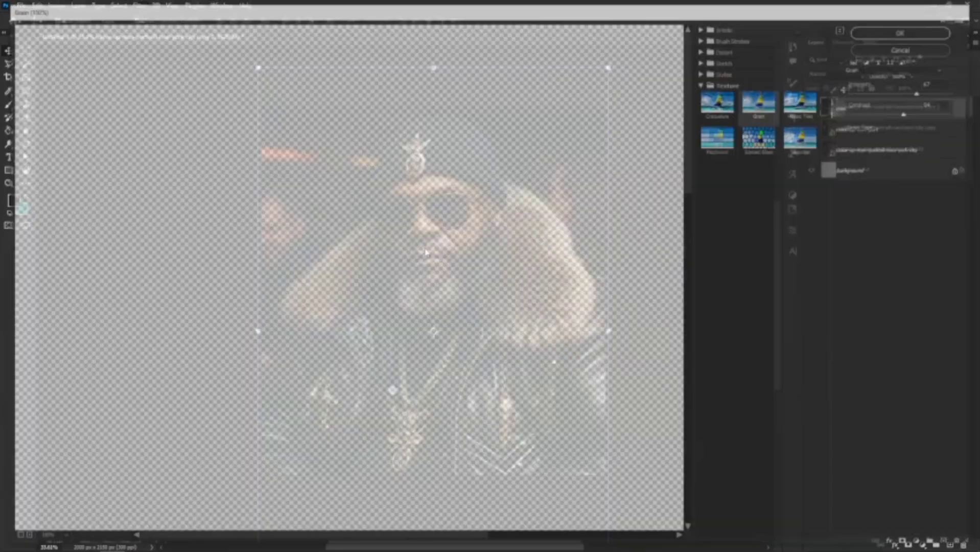
key(ctrl+minus)
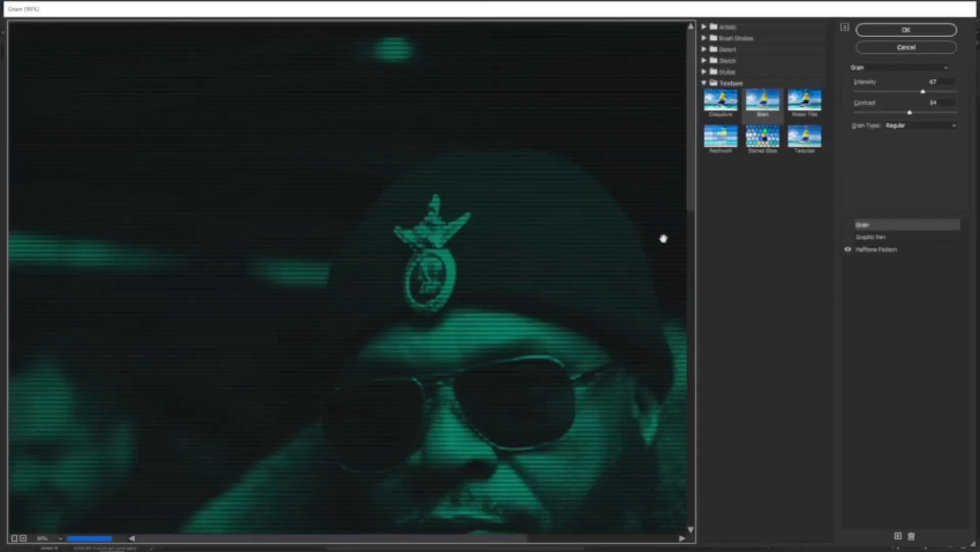
click(882, 249)
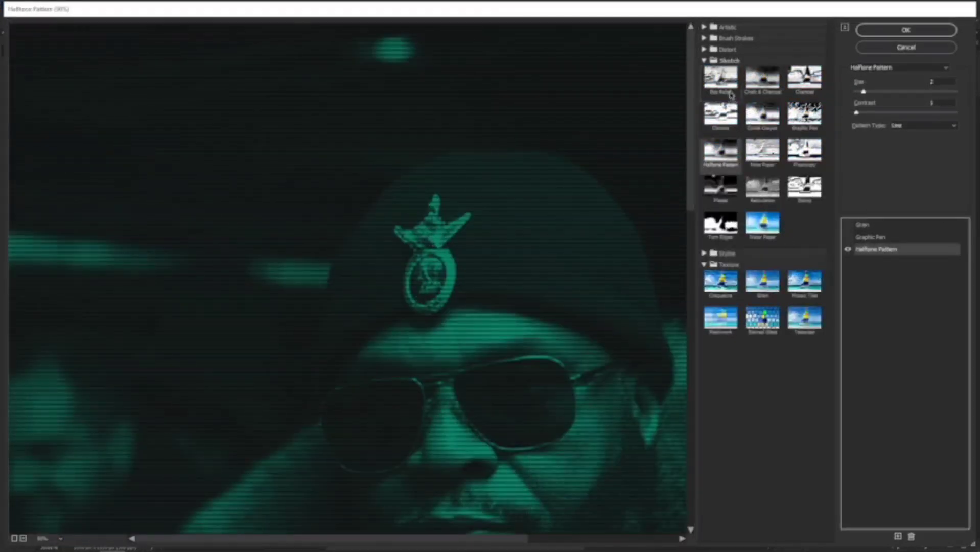
click(848, 251)
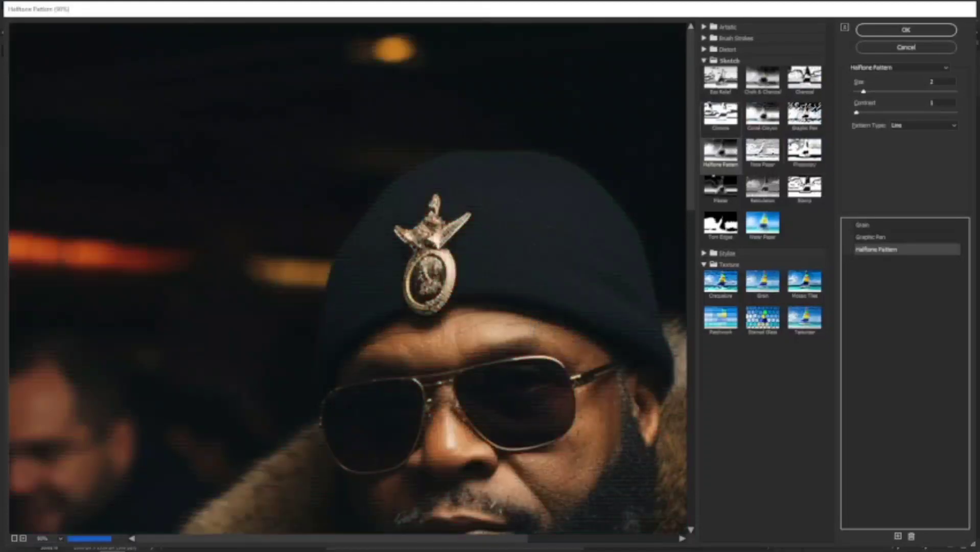
click(705, 61)
click(704, 61)
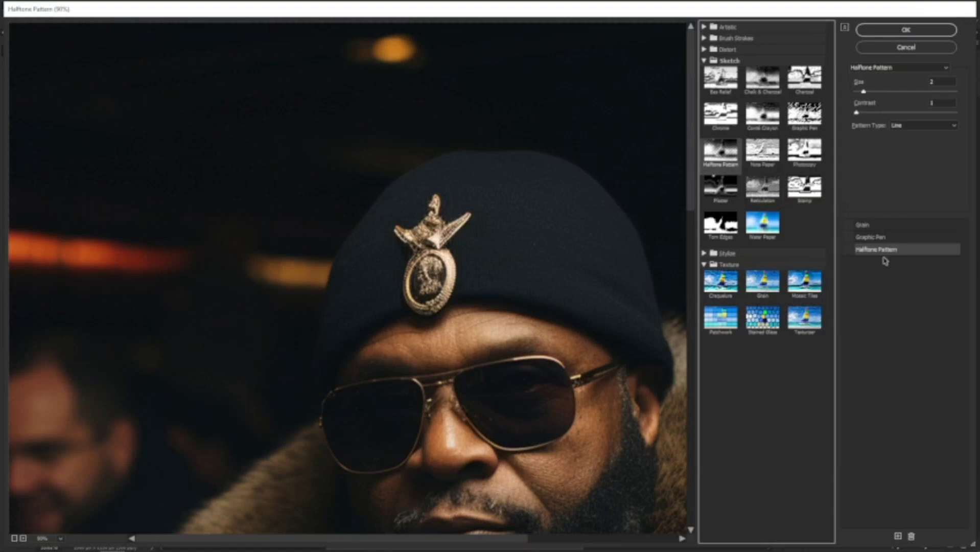
click(849, 250)
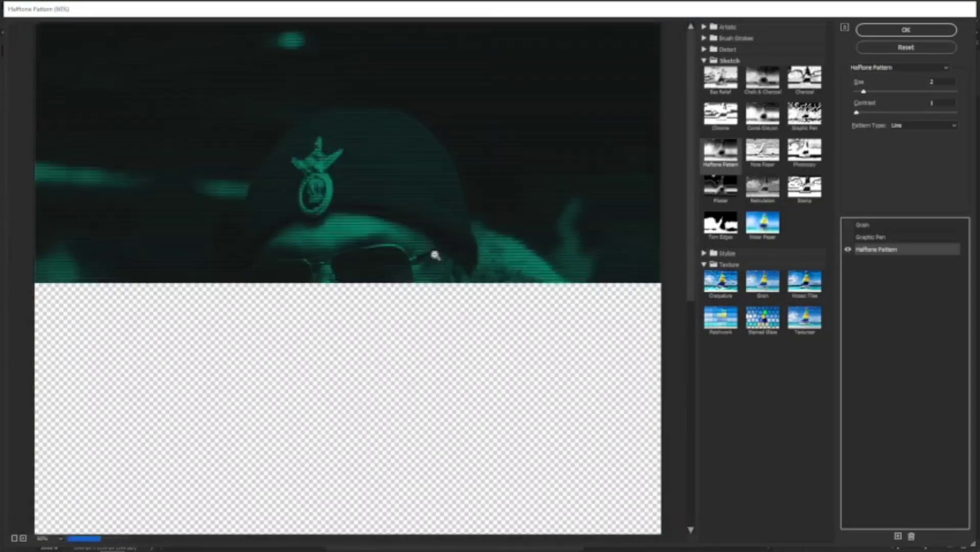
alt+click(433, 256)
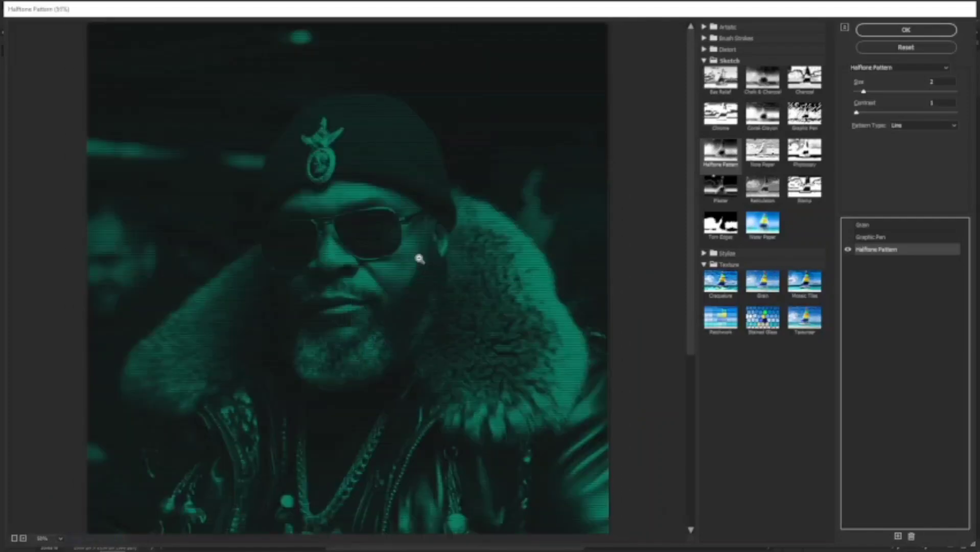
alt+click(409, 256)
alt+click(325, 282)
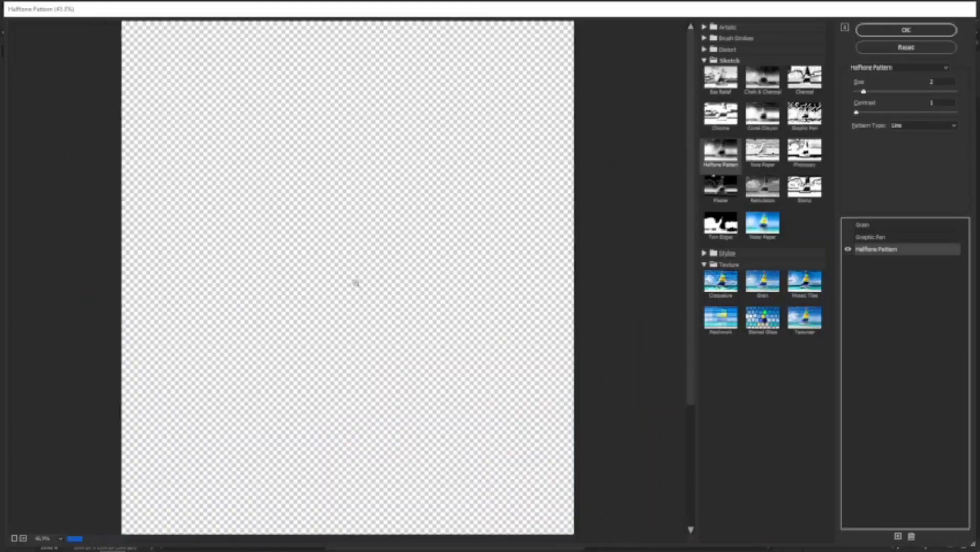
Set Halftone Pattern Size 2 and Contrast 1, then apply the filter.
click(944, 82)
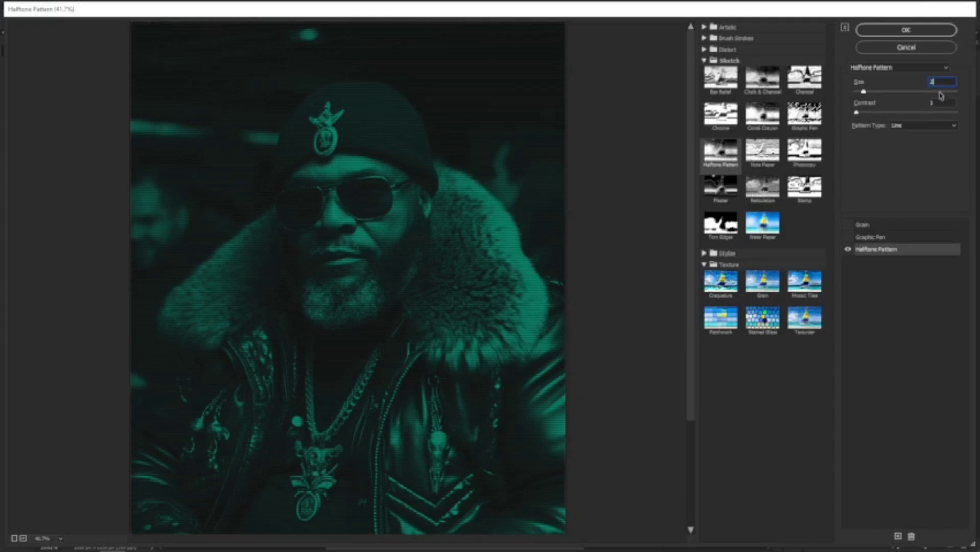
click(948, 104)
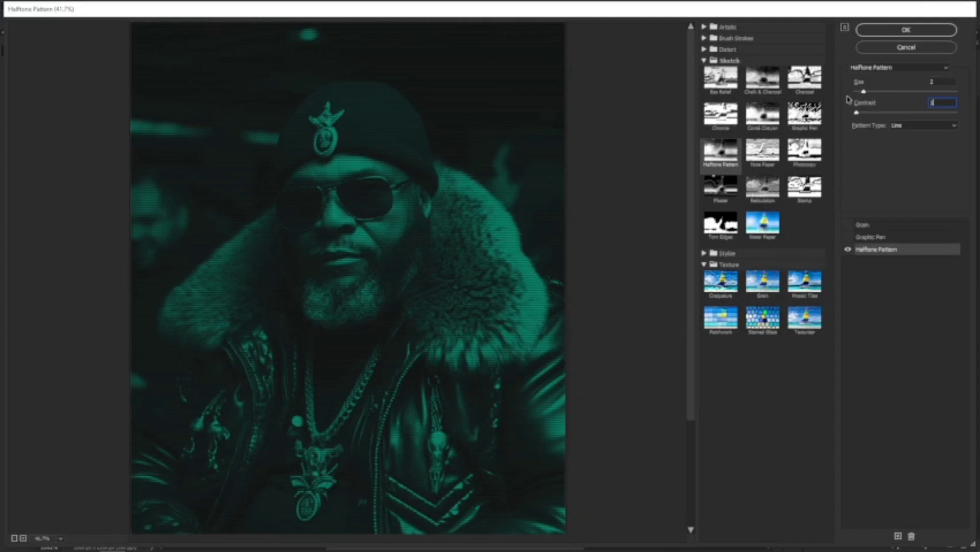
drag(857, 113, 943, 113)
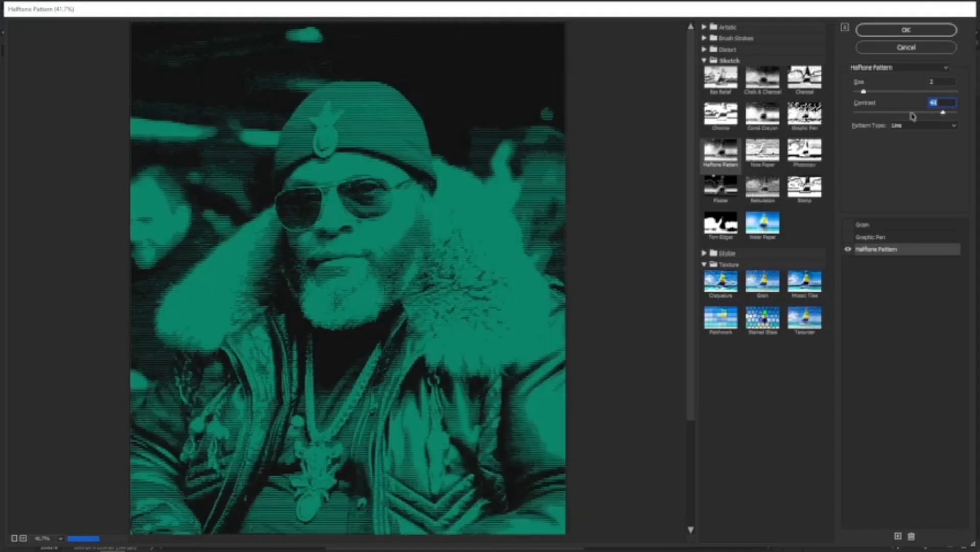
text(1)
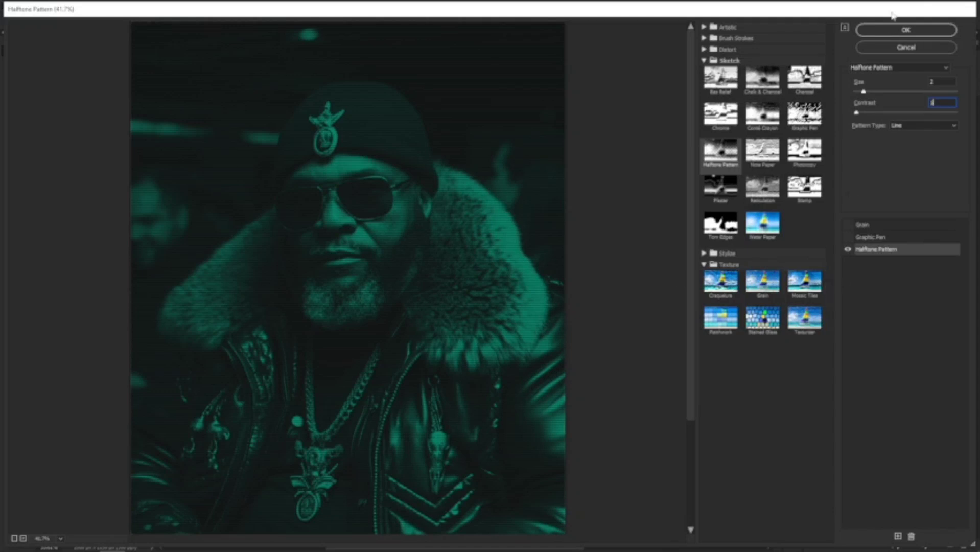
click(888, 30)
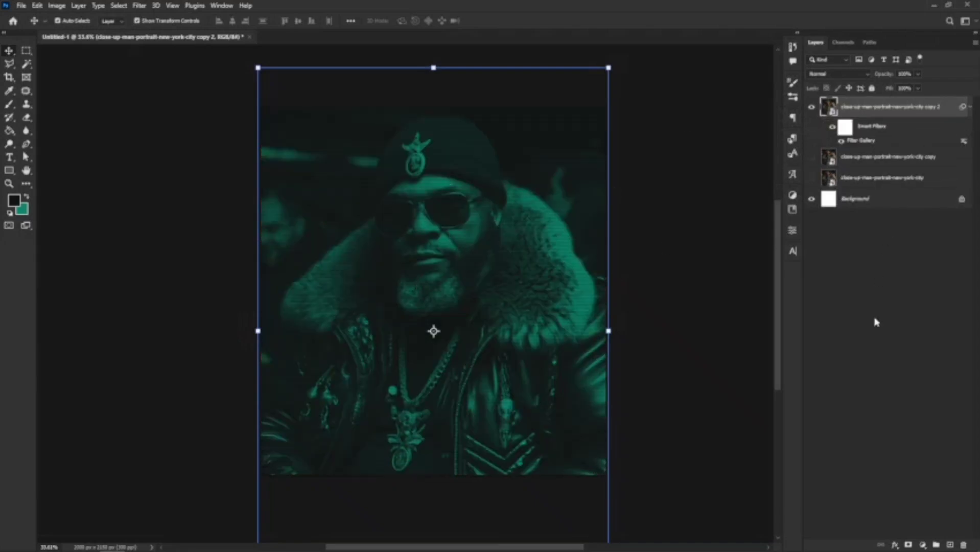
Add a new layer and fill it with near-black #131313 using the Paint Bucket.
click(951, 545)
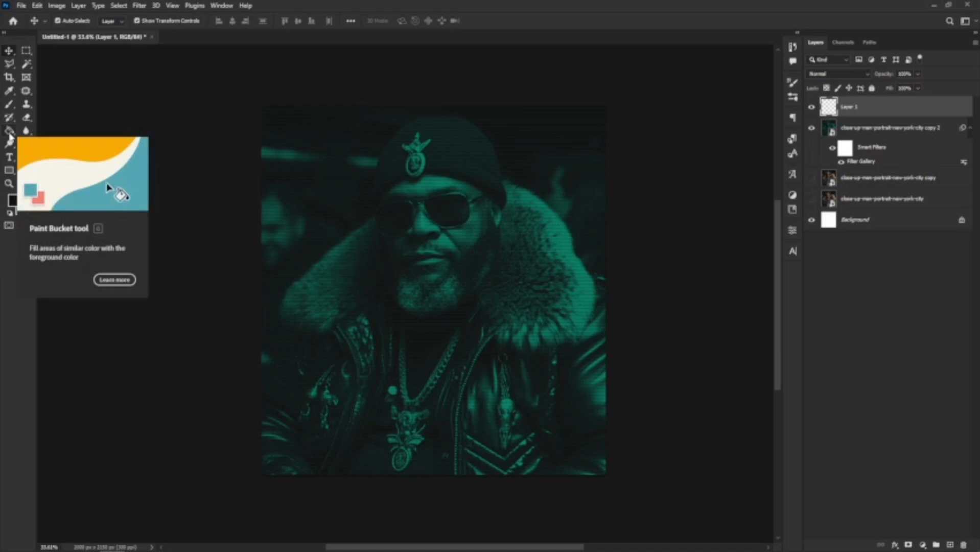
click(9, 132)
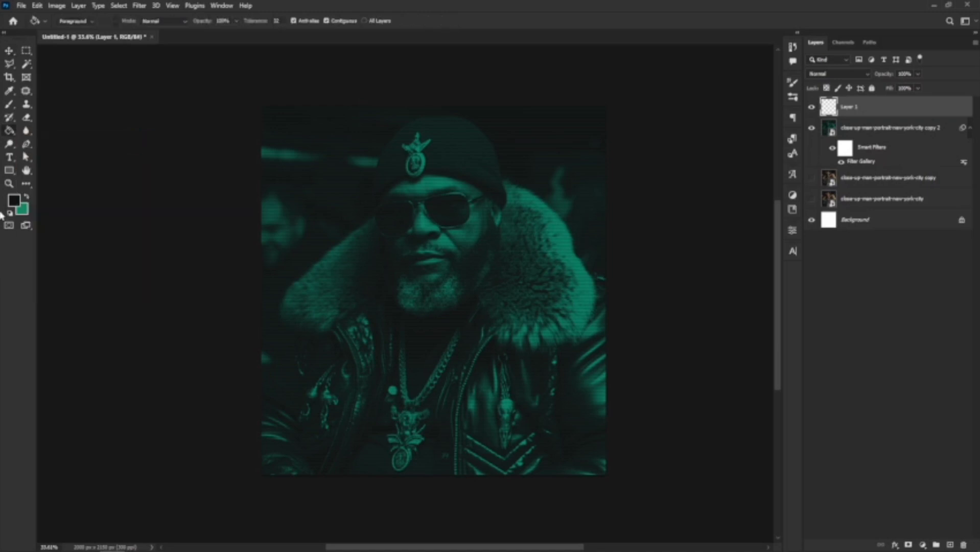
click(14, 201)
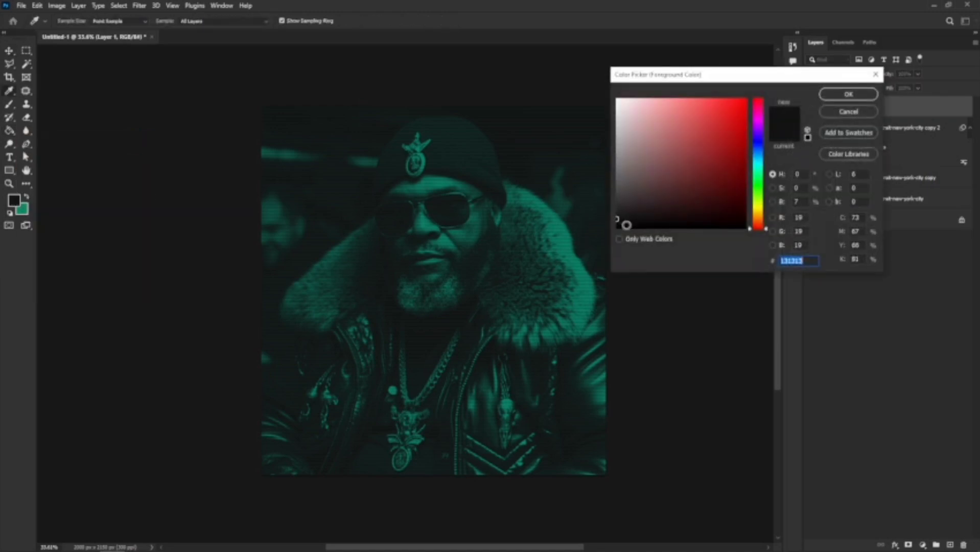
click(841, 94)
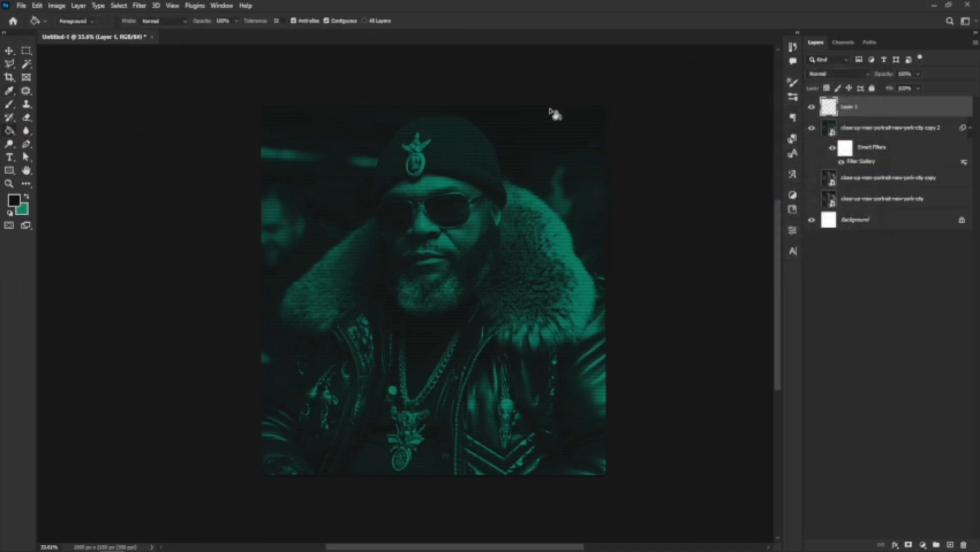
click(372, 257)
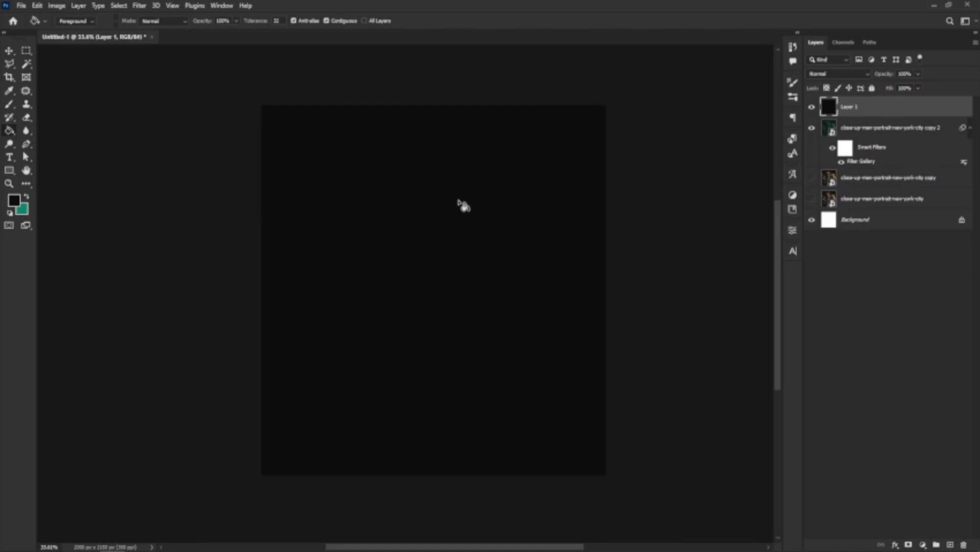
Open the Filter Gallery on the dark layer and turn off the Halftone Pattern preview.
click(9, 51)
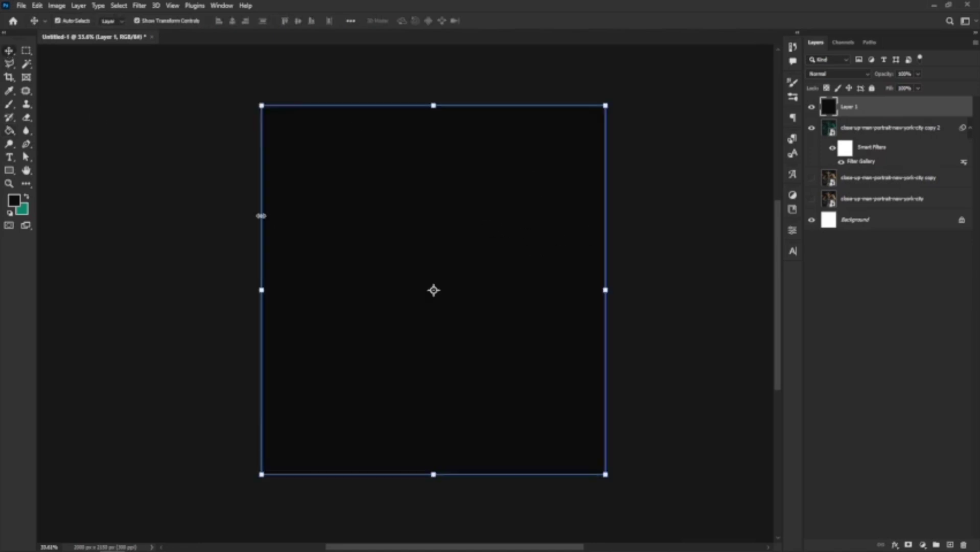
click(139, 6)
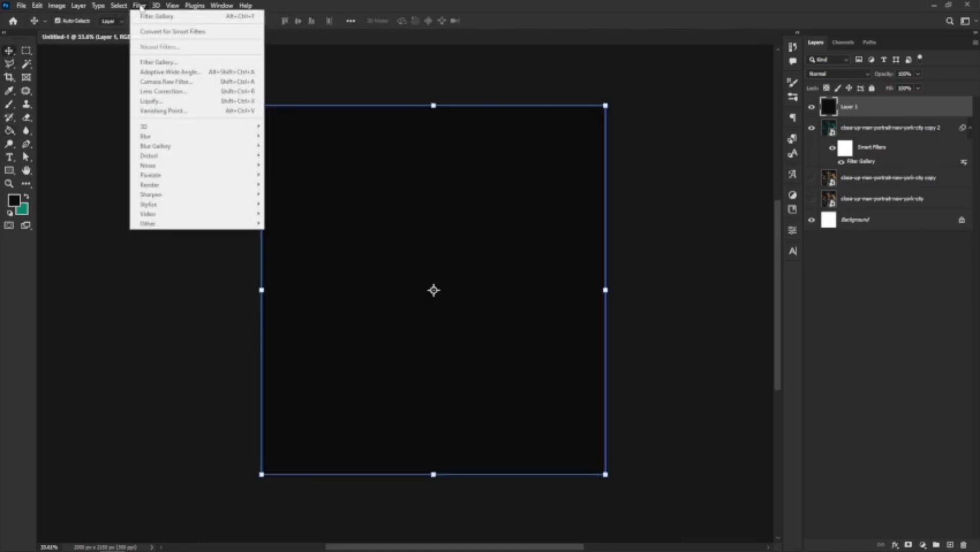
click(158, 62)
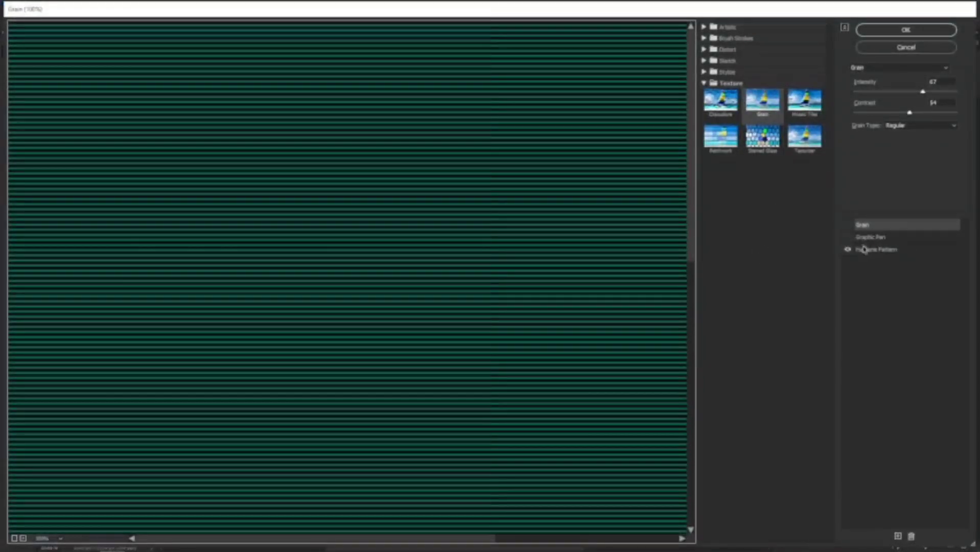
click(846, 250)
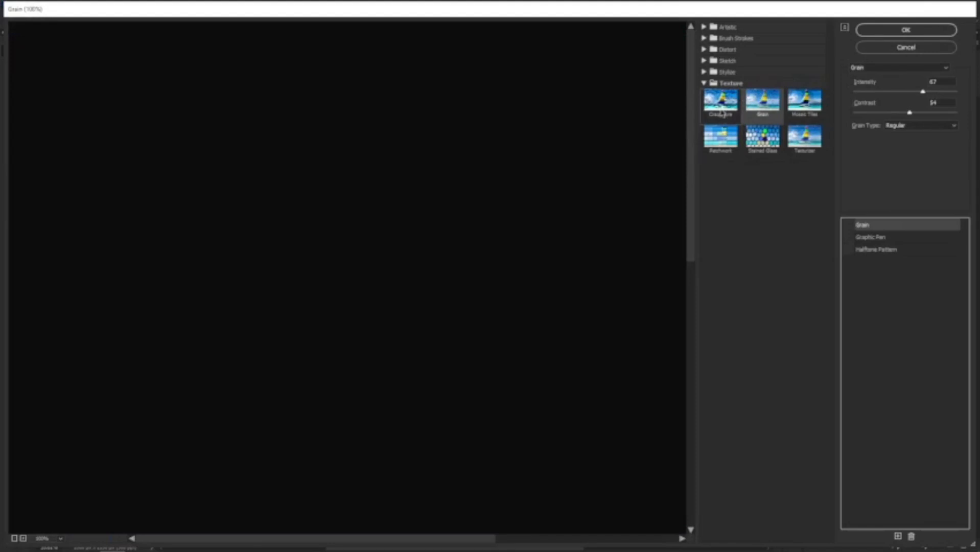
click(705, 84)
click(705, 61)
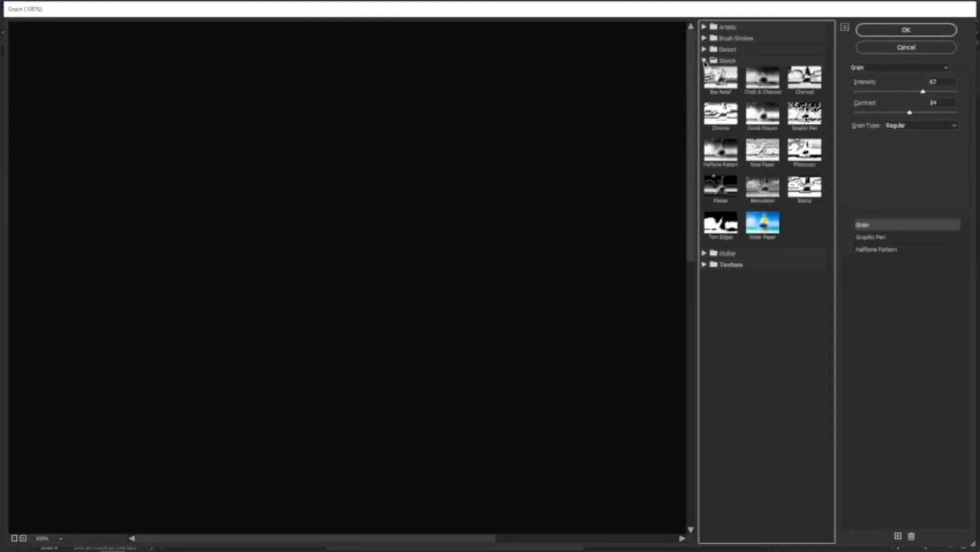
click(721, 152)
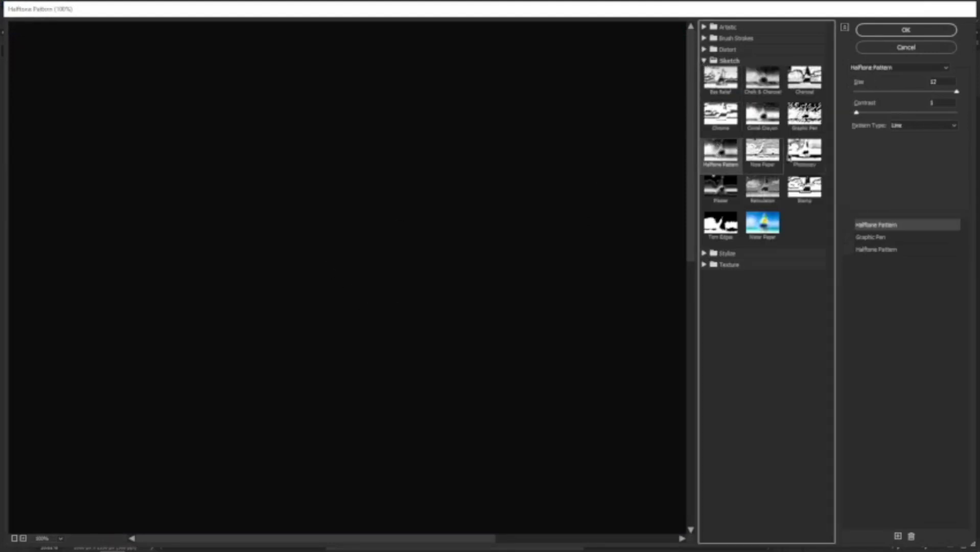
Swap the effect to Sketch > Graphic Pen with Stroke Length 15 and apply it.
click(852, 238)
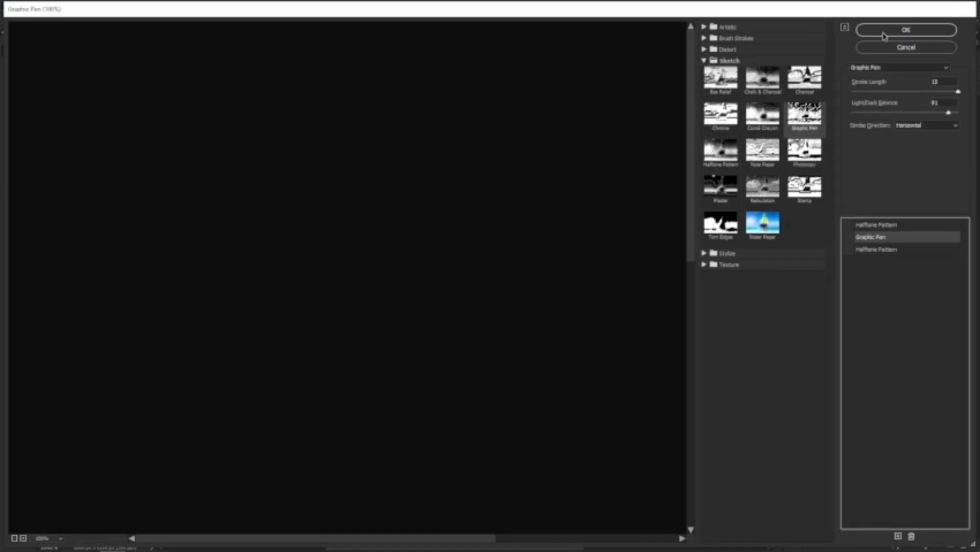
click(889, 68)
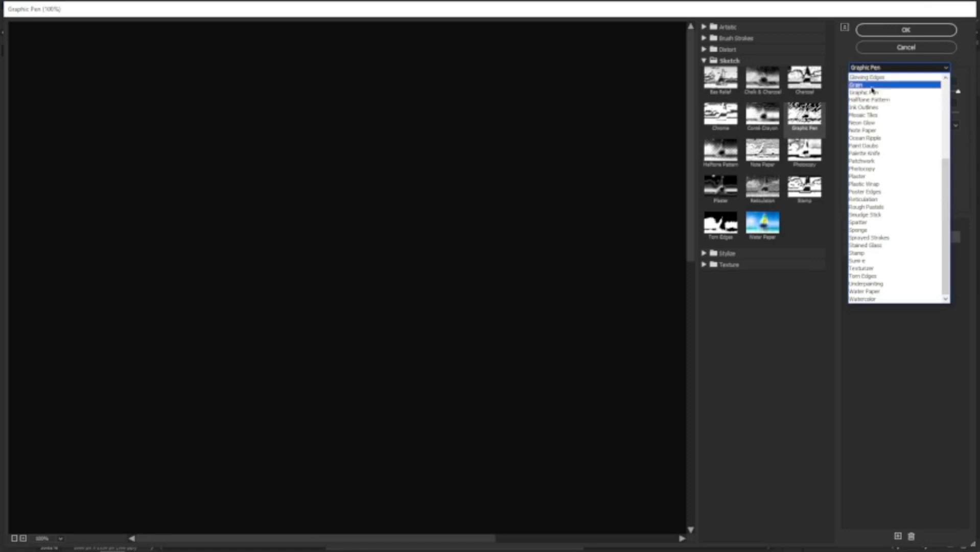
click(875, 68)
click(876, 69)
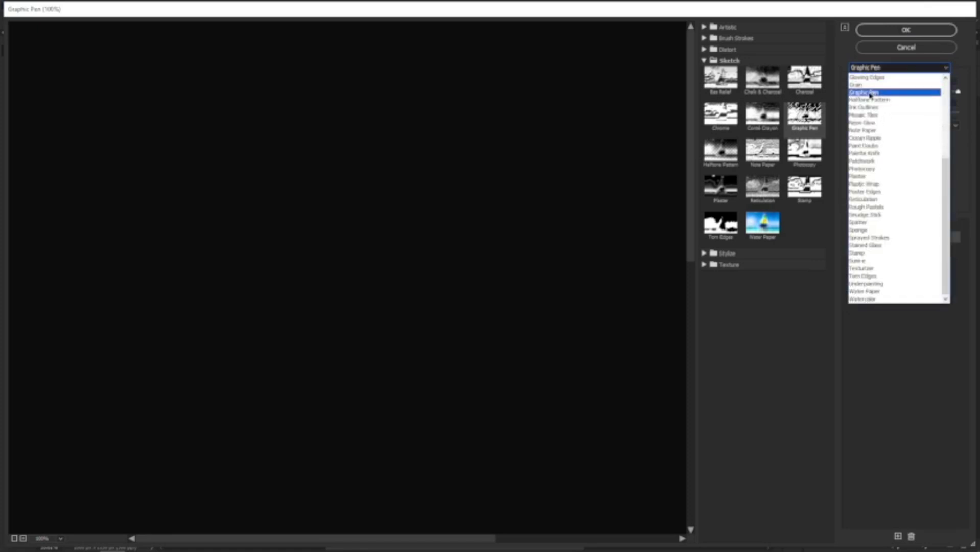
click(870, 93)
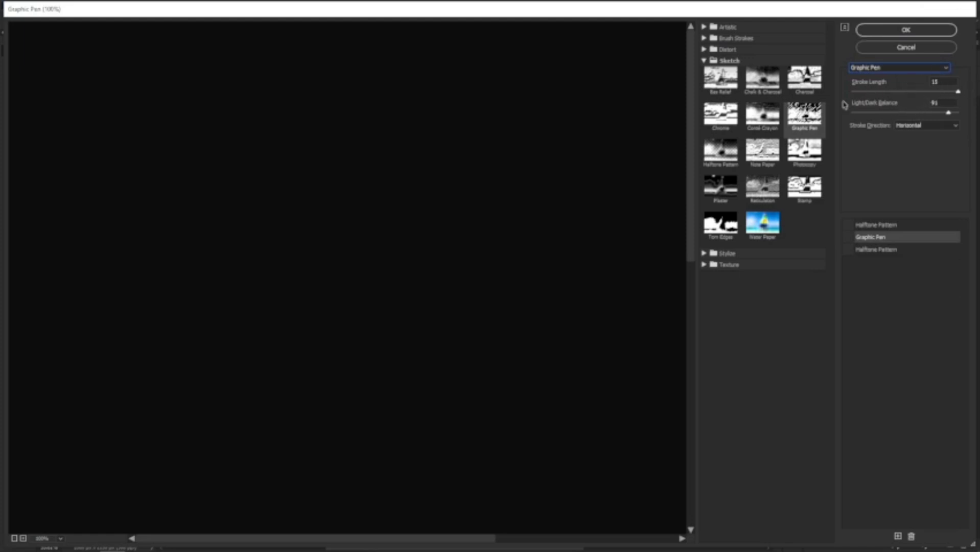
click(942, 81)
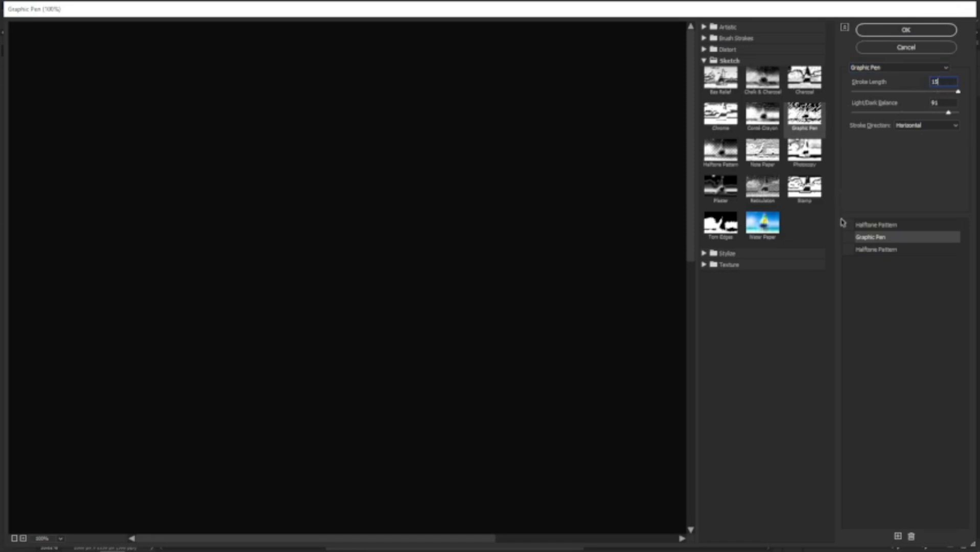
click(849, 238)
click(944, 82)
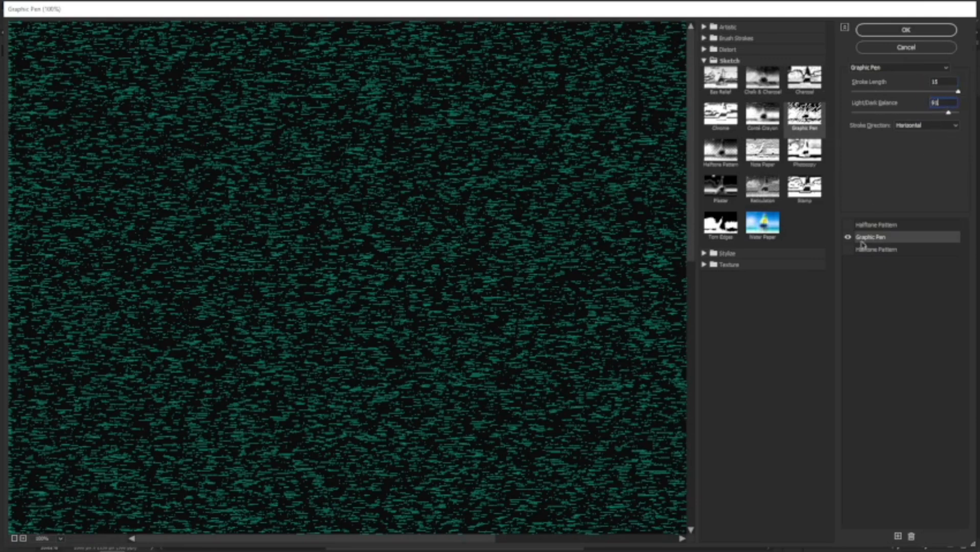
click(926, 31)
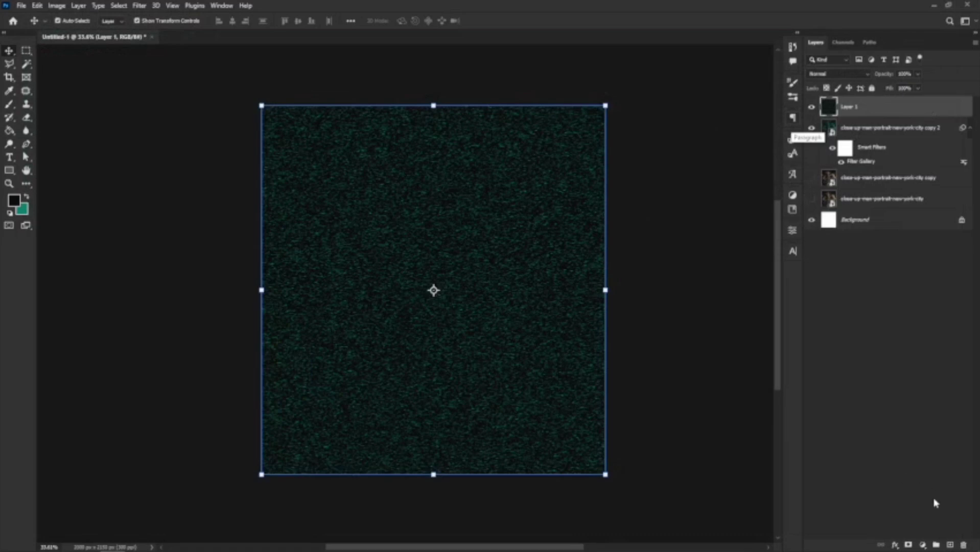
Add Layer 2 at the top and fill it black with the Paint Bucket.
click(951, 545)
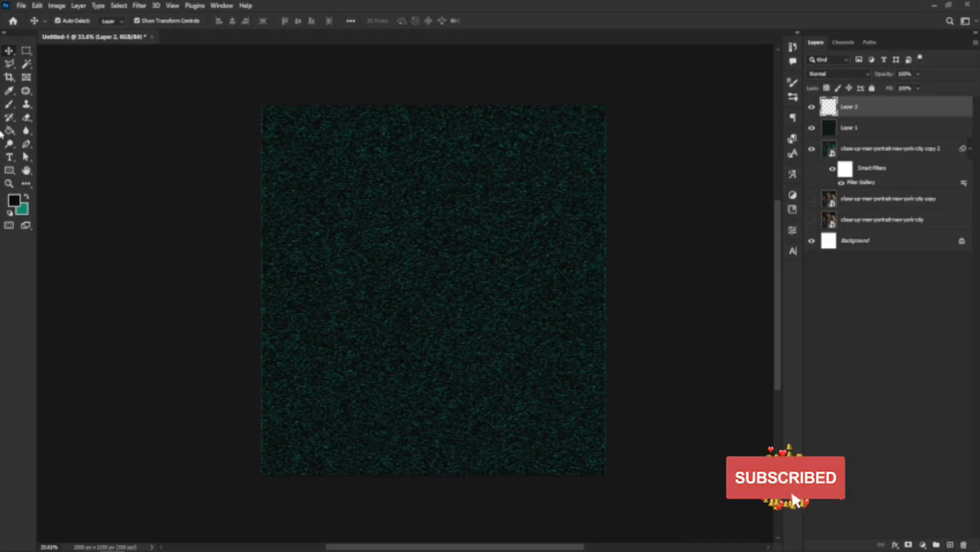
key(g)
click(412, 215)
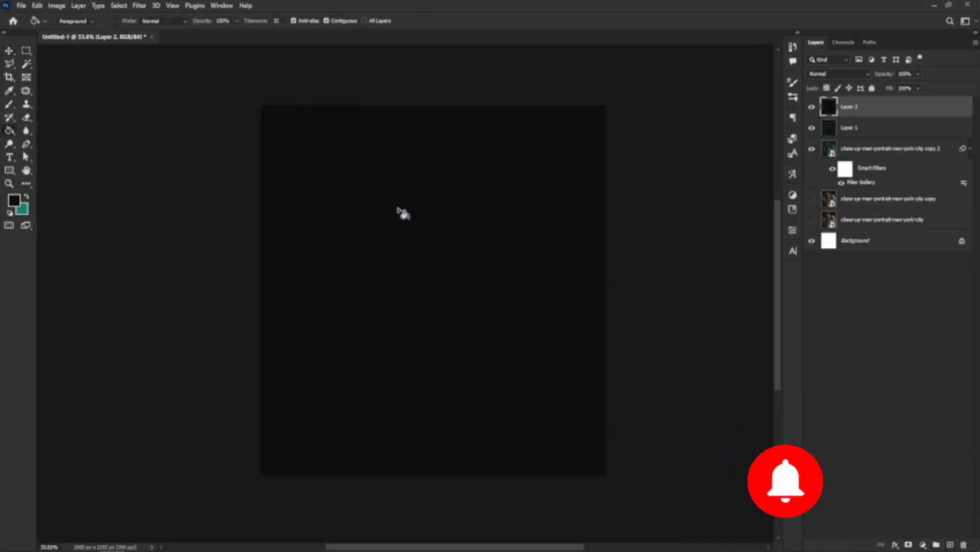
click(139, 5)
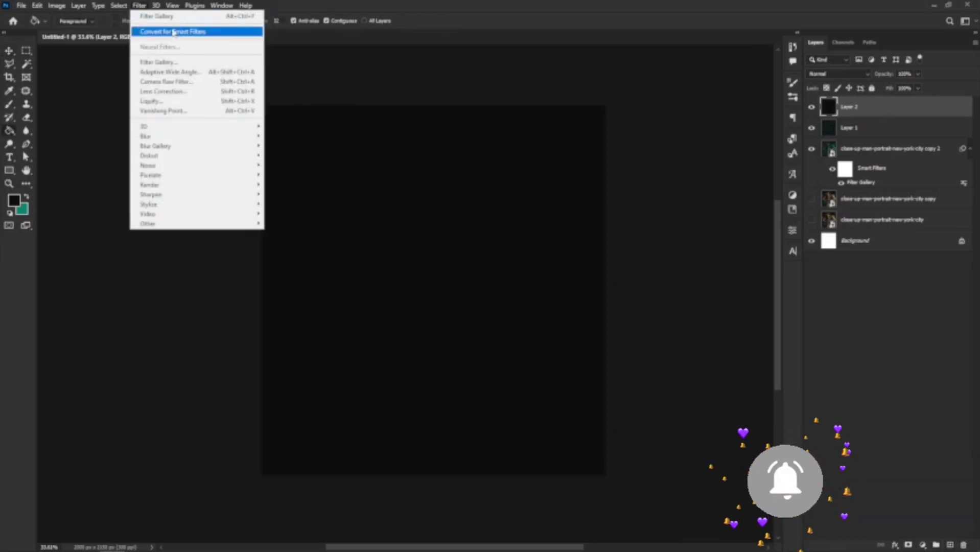
click(153, 16)
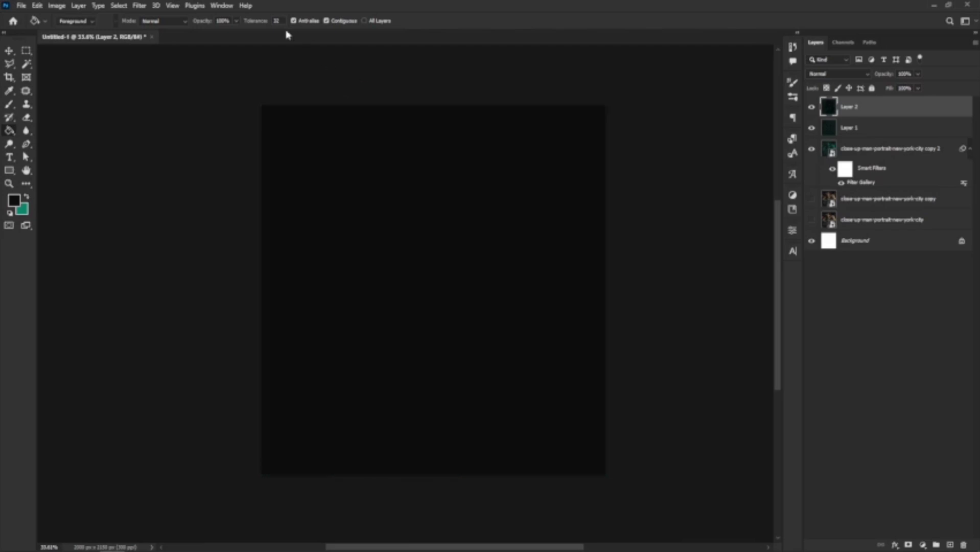
click(139, 6)
In the Filter Gallery, choose Texture > Grain for Layer 2 with Intensity 67, Contrast 54, Regular.
click(160, 62)
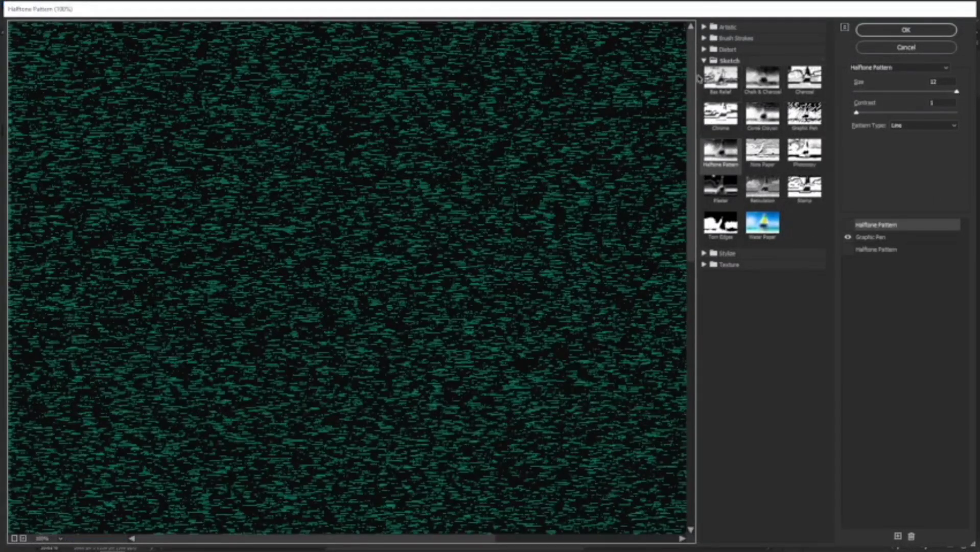
click(703, 61)
click(705, 83)
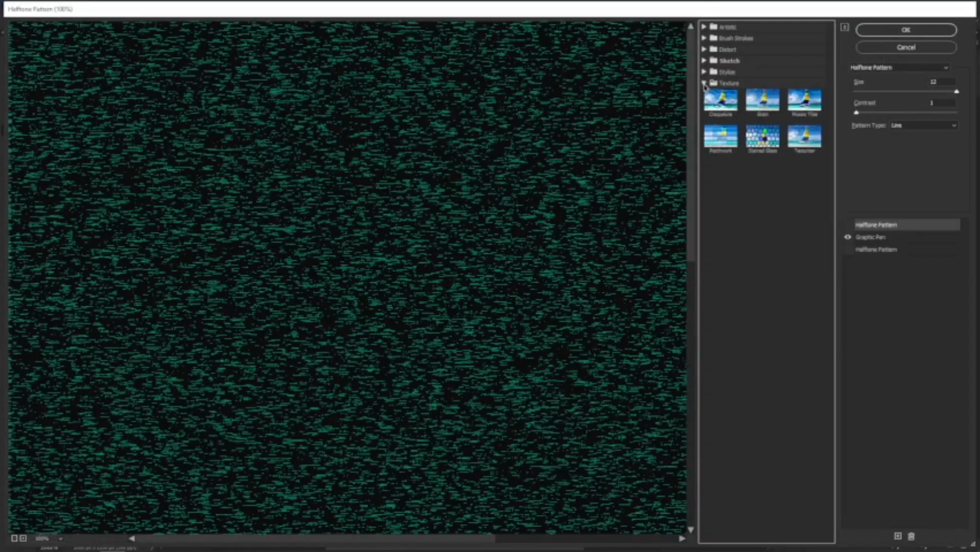
click(757, 106)
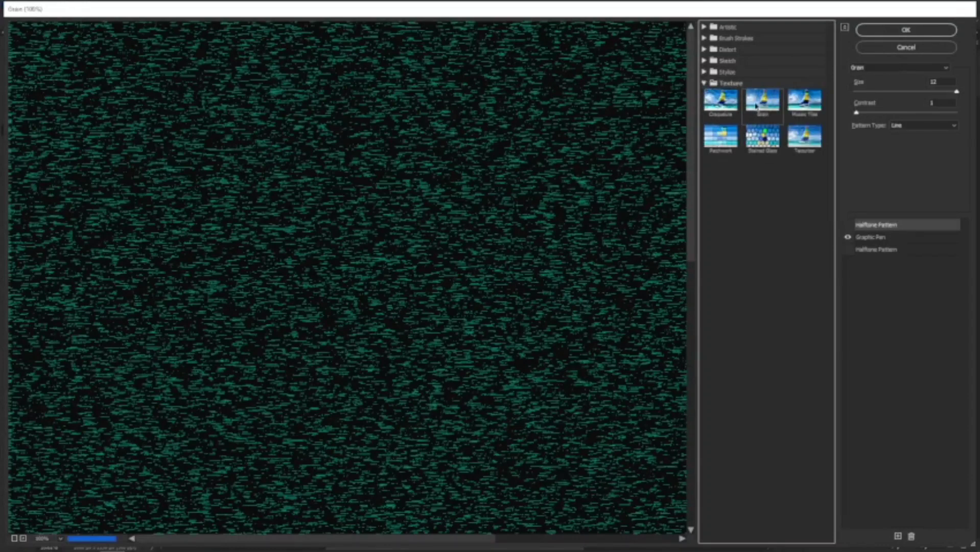
click(849, 237)
click(849, 225)
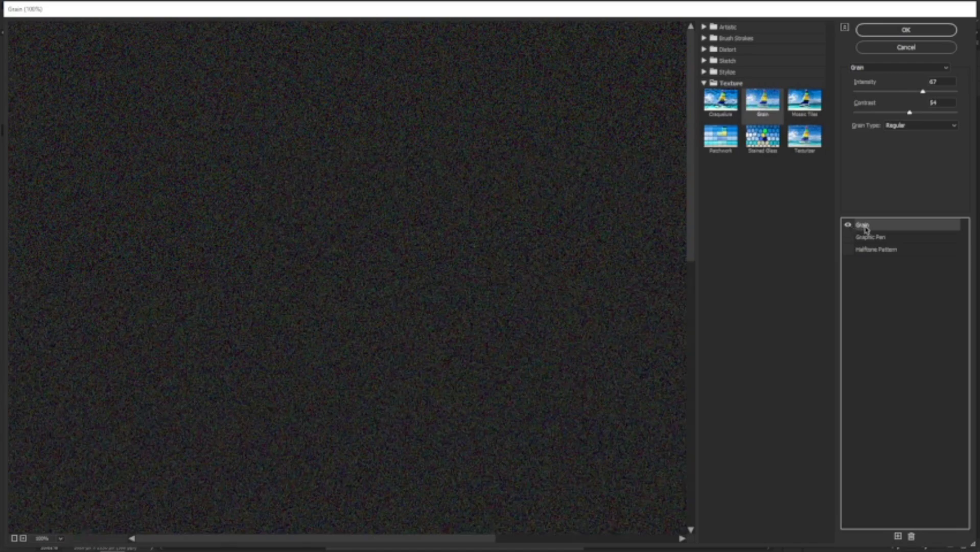
click(947, 81)
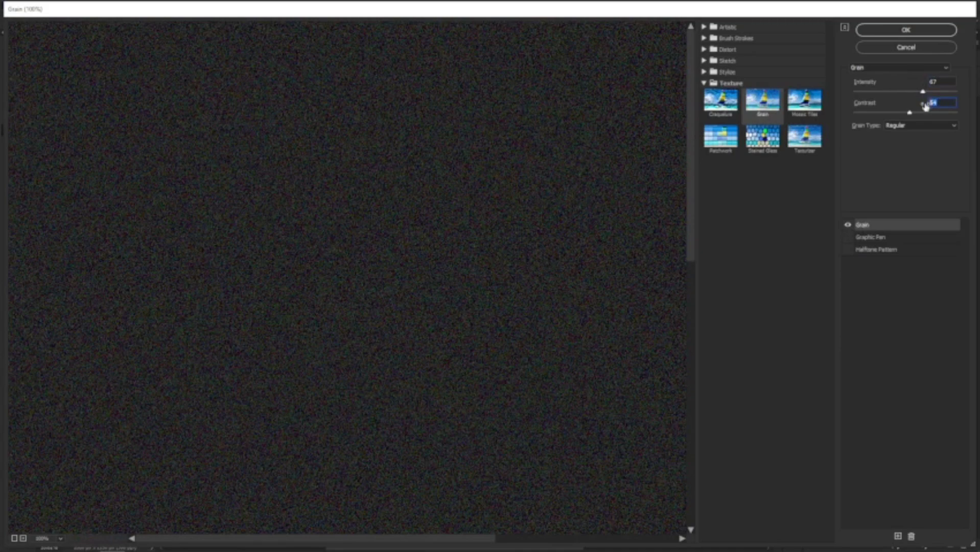
click(934, 103)
scroll(423, 260, down, 5)
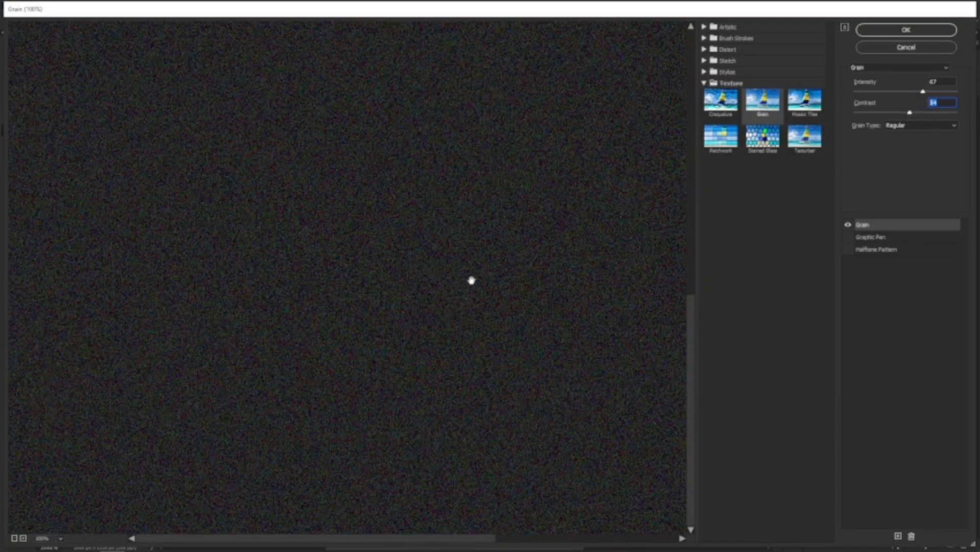
alt+click(456, 257)
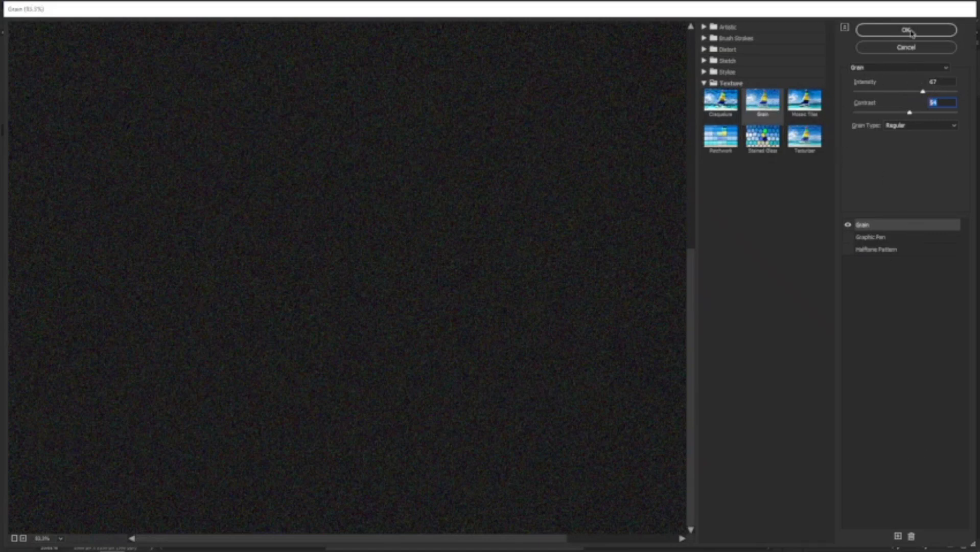
Apply the grain to Layer 2 and view the layers individually, then hide Layer 2.
click(893, 31)
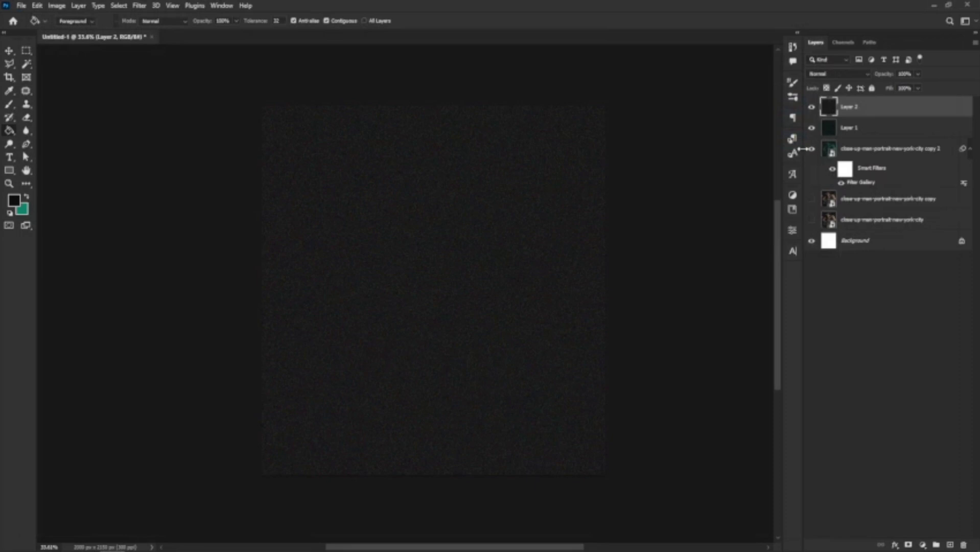
alt+click(812, 149)
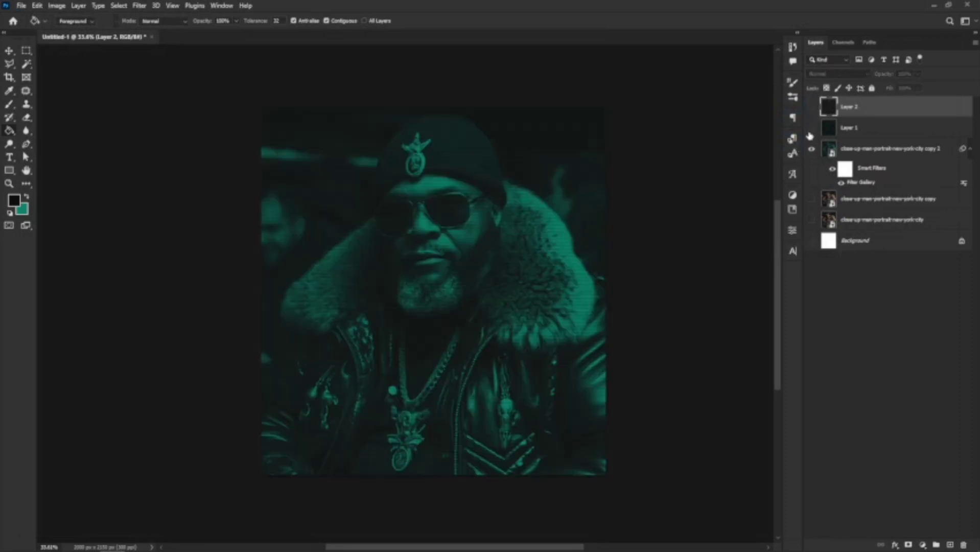
alt+click(811, 129)
alt+click(811, 107)
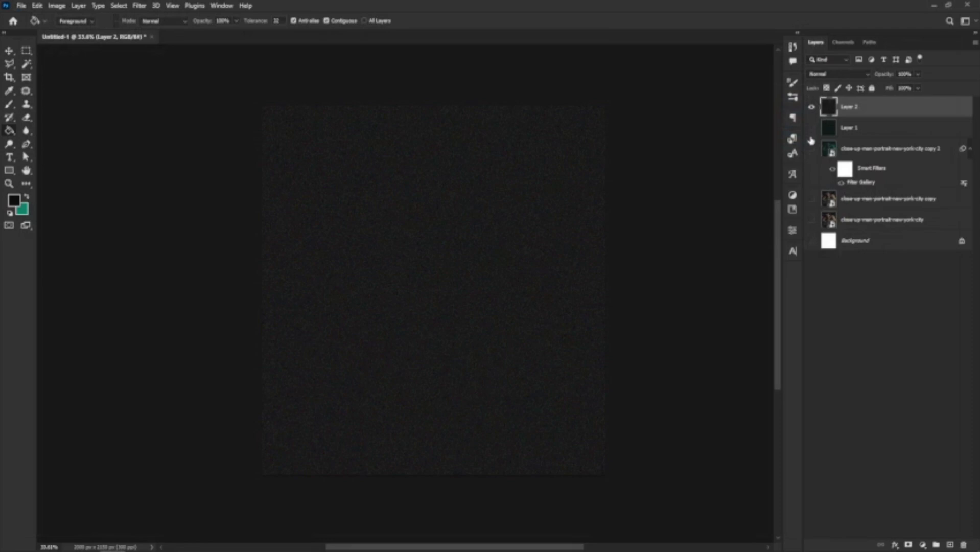
click(812, 108)
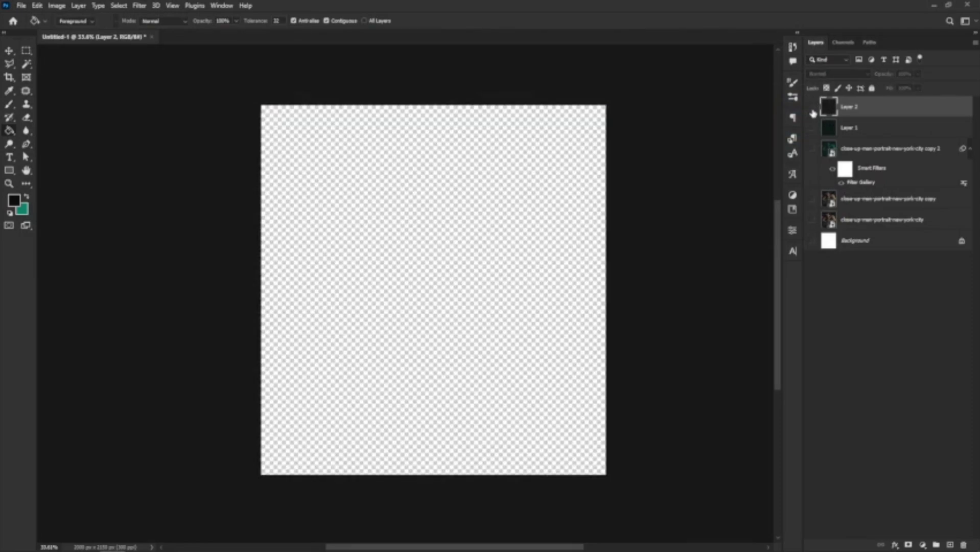
Show the plain portrait copy and the green filtered copy 2, selecting the filtered copy.
click(812, 201)
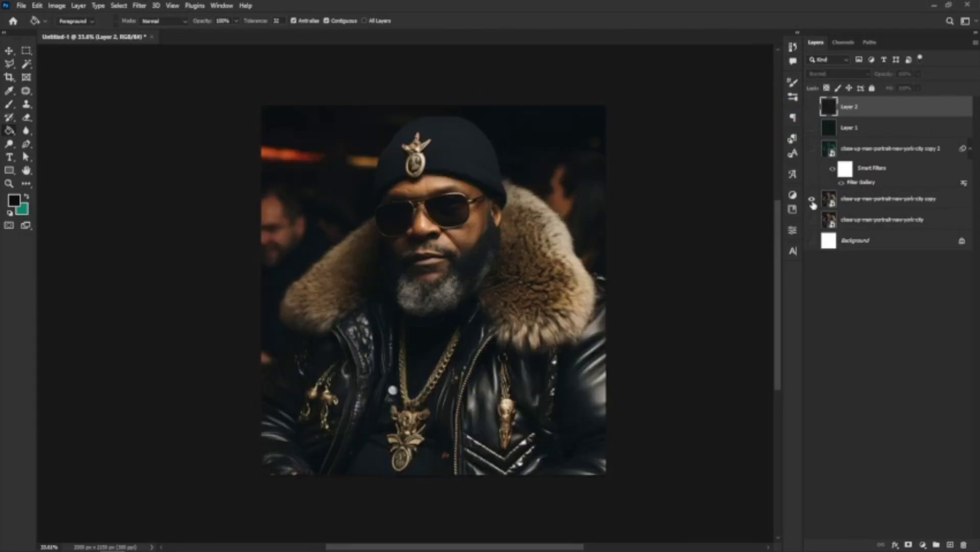
click(921, 203)
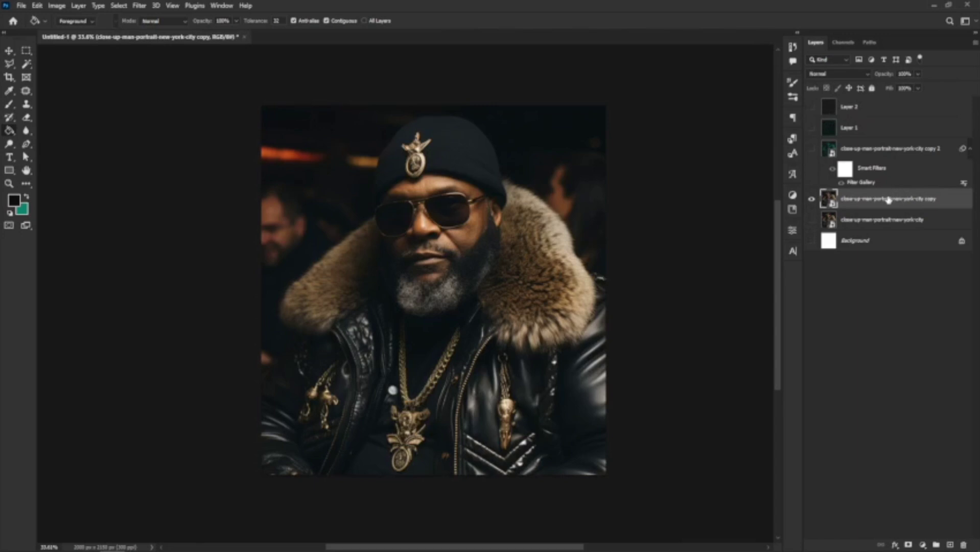
click(811, 150)
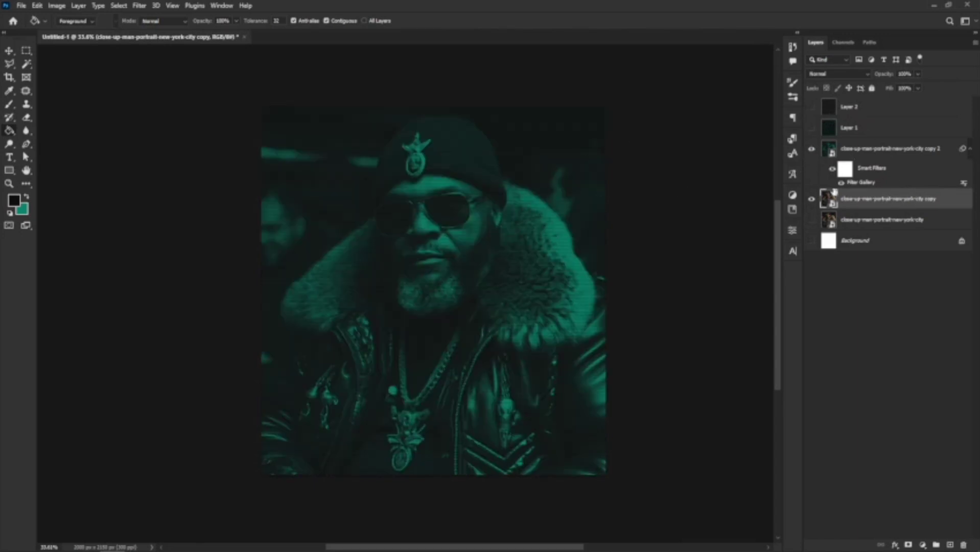
click(861, 150)
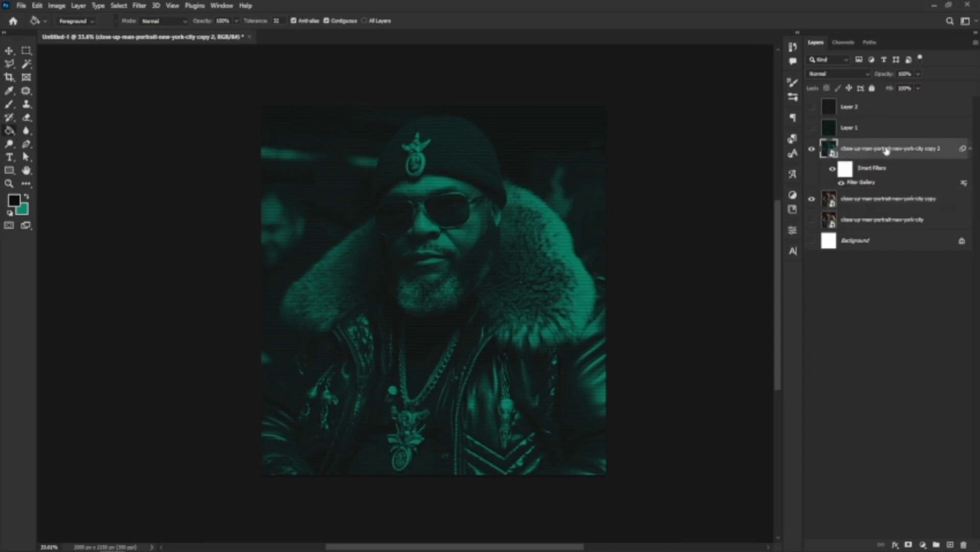
click(838, 75)
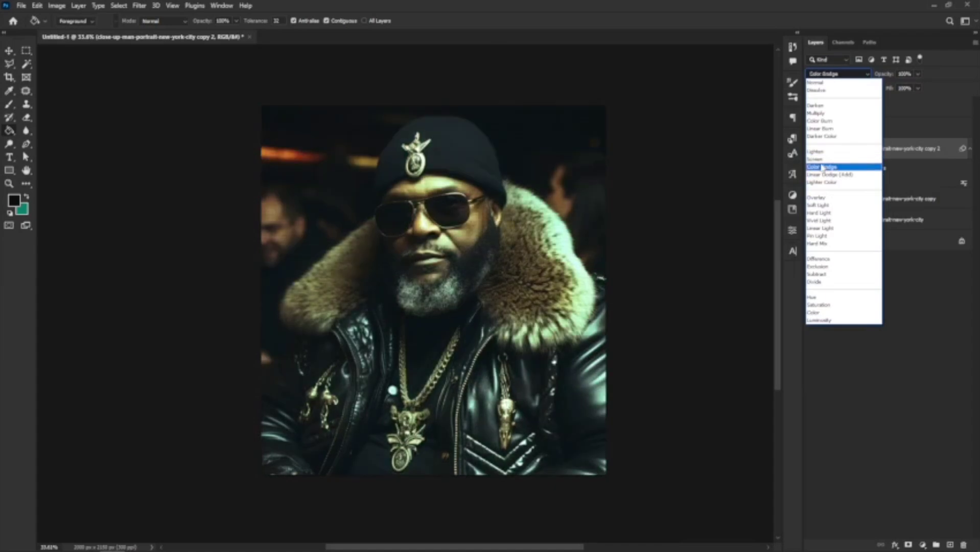
Set the filtered portrait copy and Layer 1 to Color Dodge, with Layer 1 visible again.
click(824, 167)
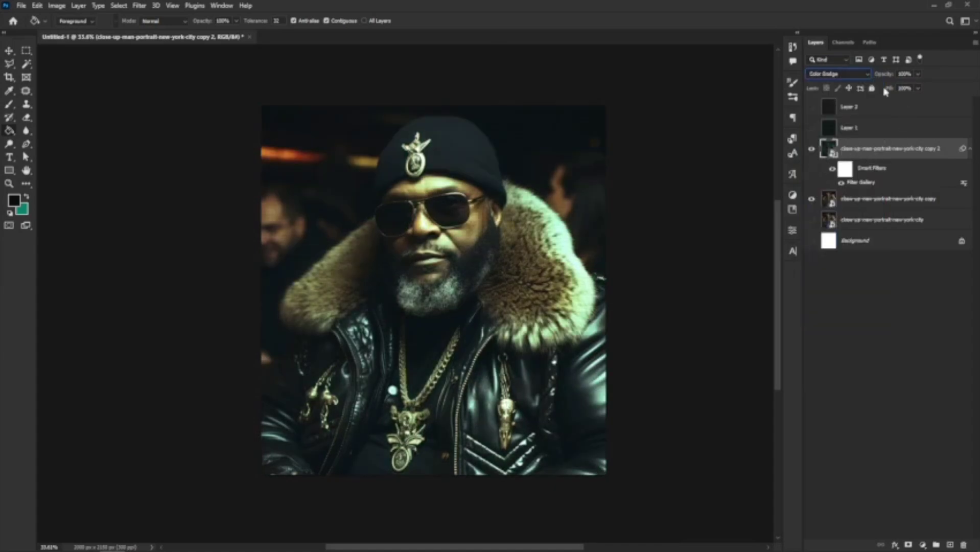
click(812, 128)
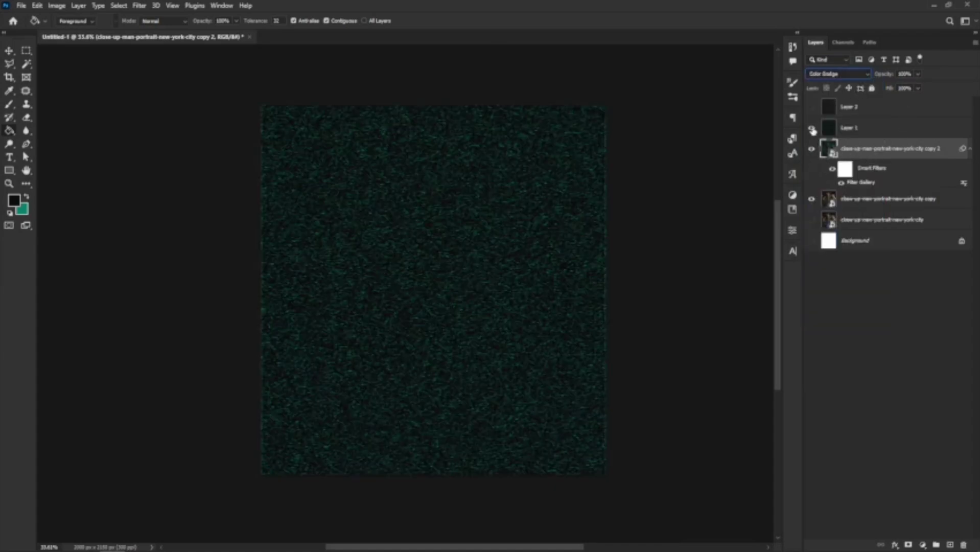
click(891, 134)
click(847, 76)
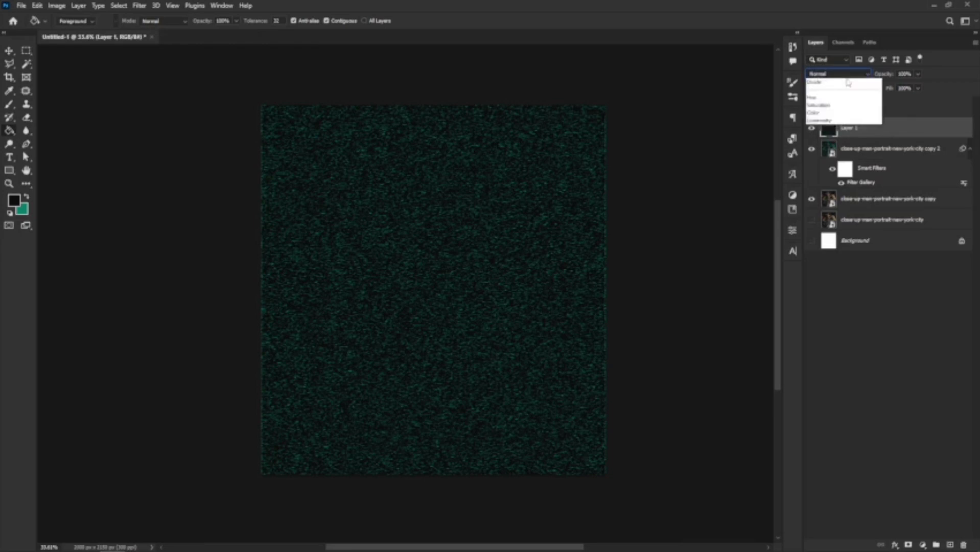
click(821, 167)
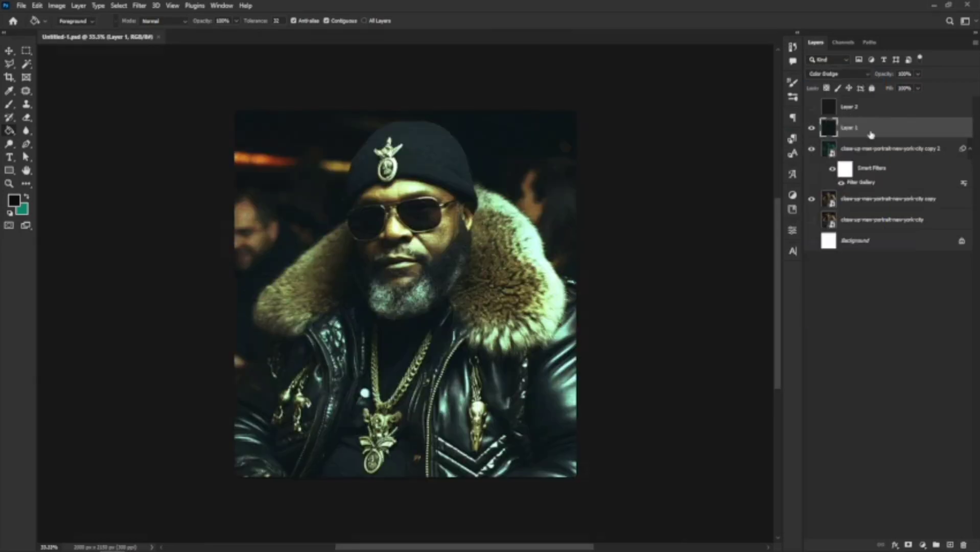
Show Layer 2 and set its blend mode to Color Dodge.
click(812, 107)
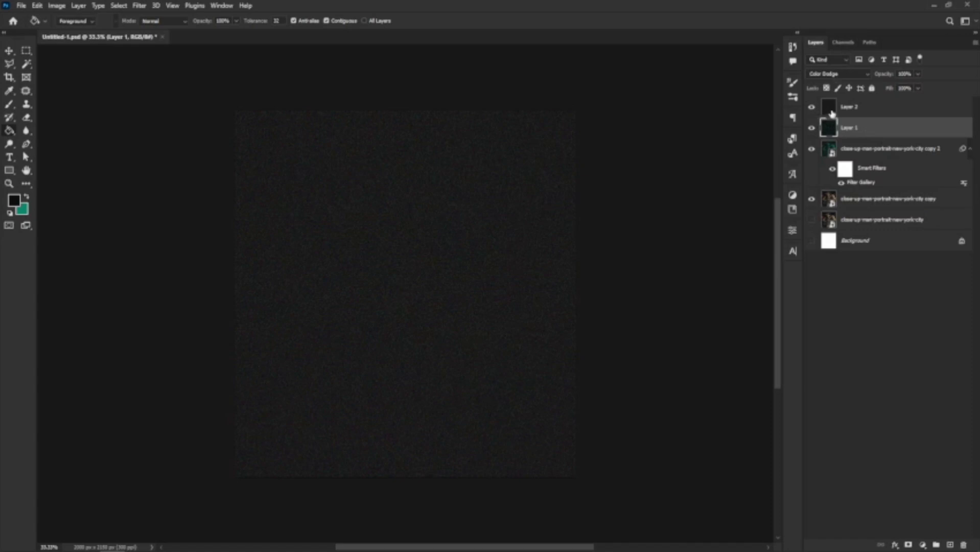
click(857, 106)
click(841, 76)
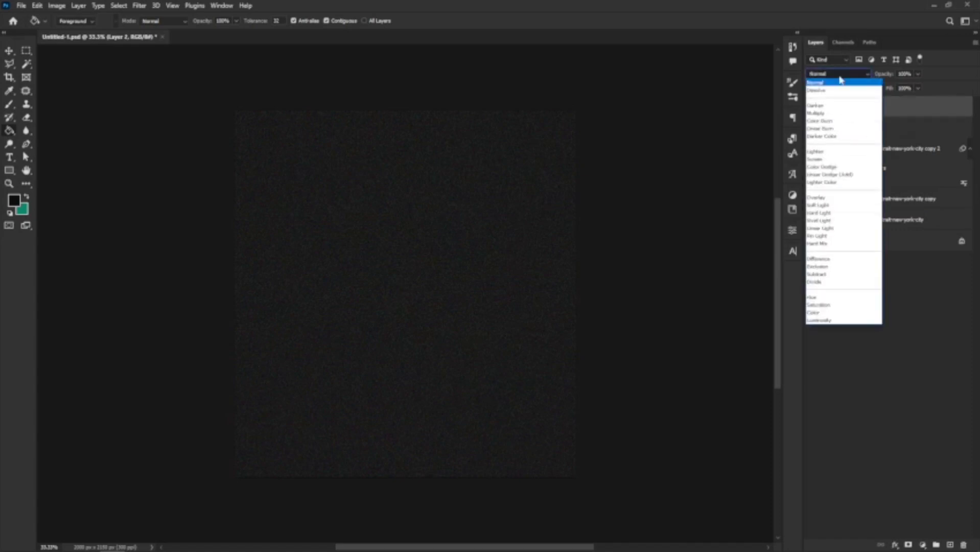
click(841, 81)
click(830, 73)
click(821, 167)
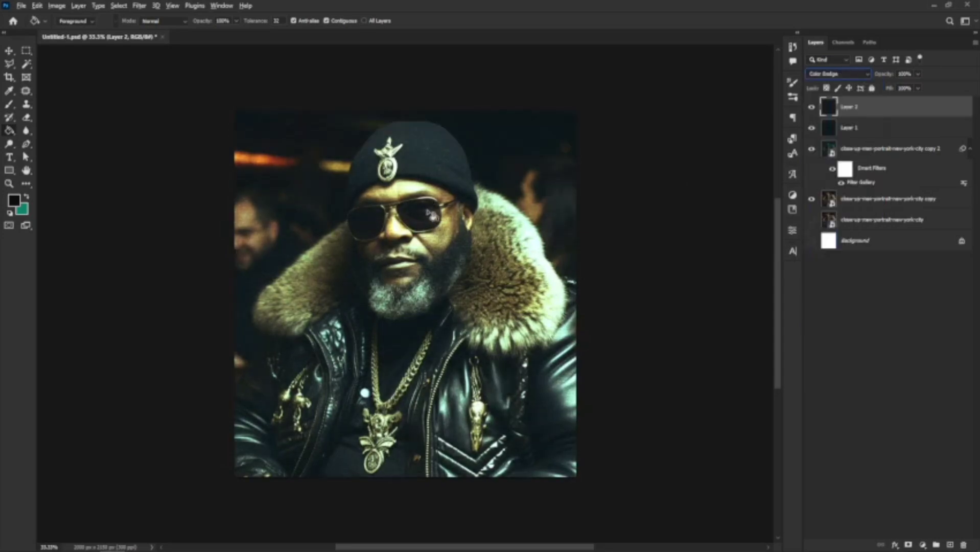
Zoom in and out on the canvas to inspect the blended portrait.
key(v)
scroll(389, 306, up, 2)
scroll(467, 246, up, 1)
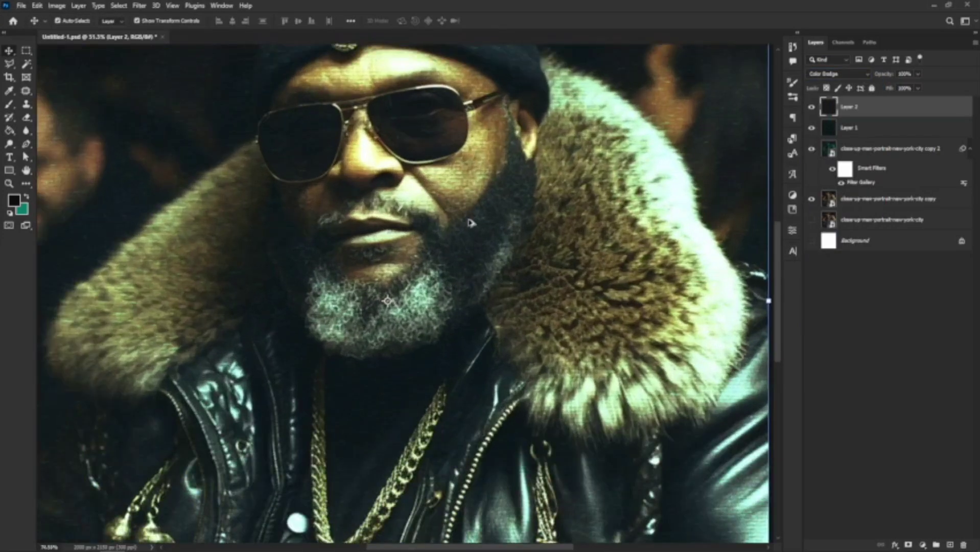
scroll(490, 201, up, 2)
scroll(495, 234, down, 4)
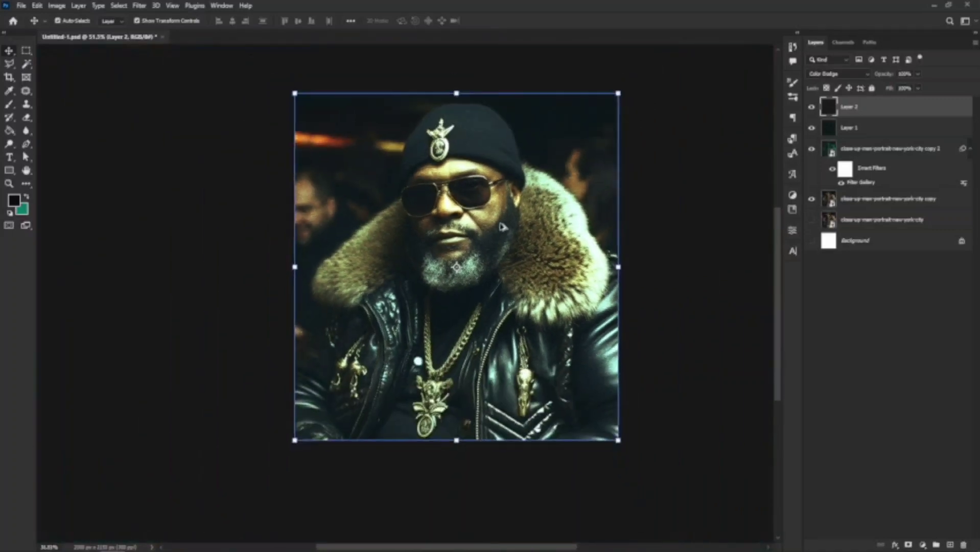
scroll(518, 197, up, 2)
scroll(566, 226, down, 2)
scroll(554, 276, up, 1)
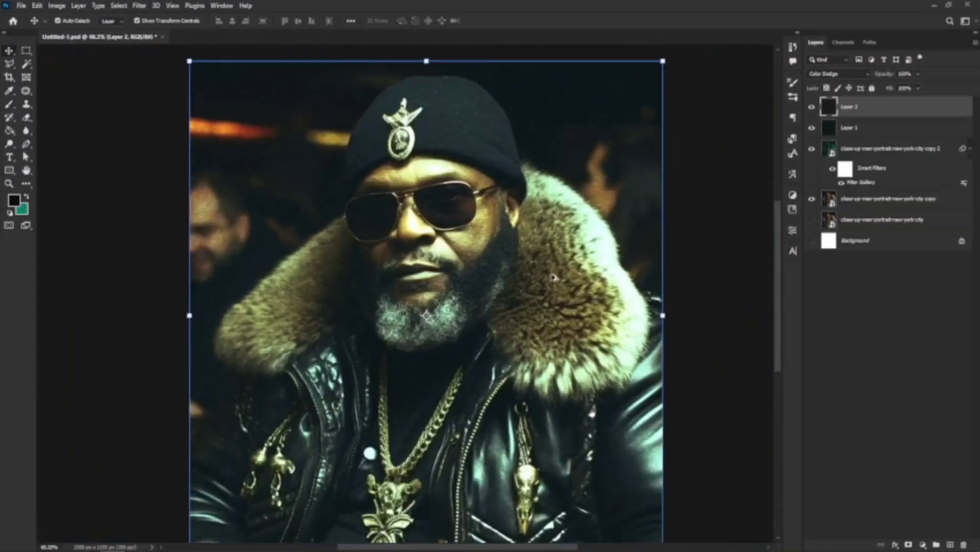
scroll(530, 252, down, 1)
scroll(511, 245, down, 2)
scroll(542, 164, up, 1)
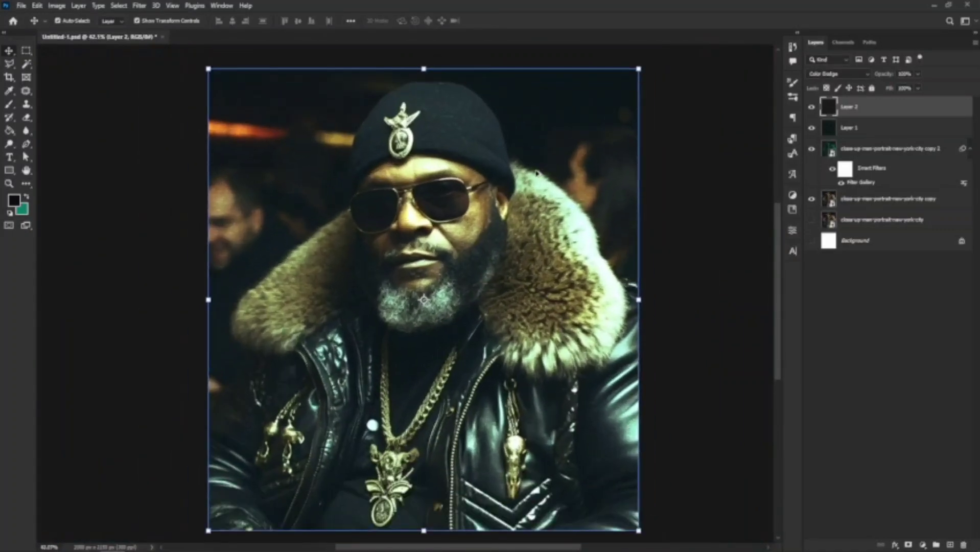
scroll(532, 202, down, 1)
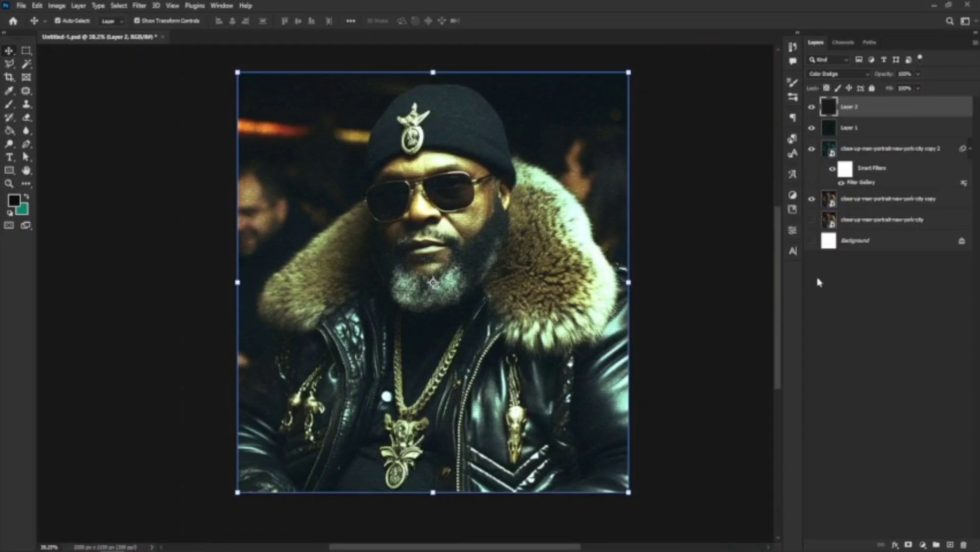
Add a Black & White adjustment layer with default settings at the top of the stack.
click(922, 546)
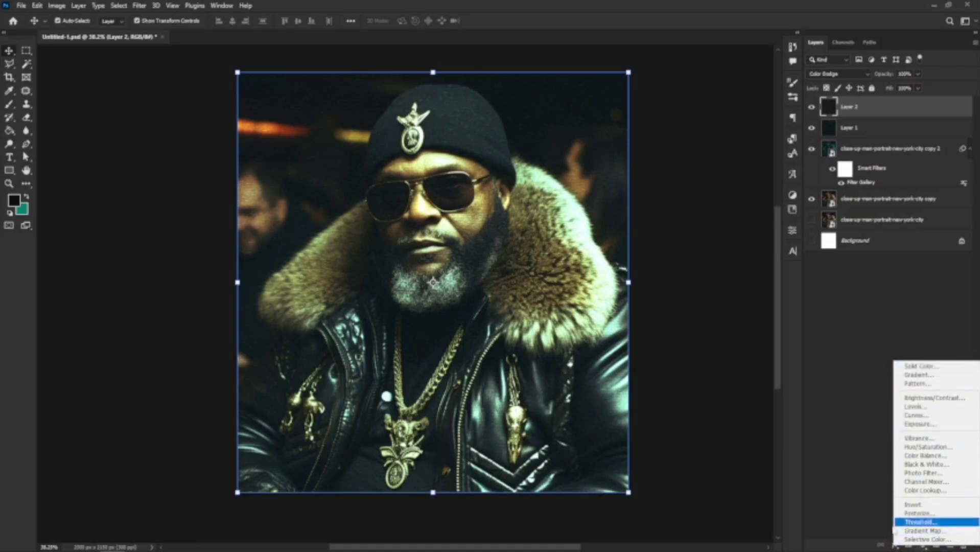
click(850, 510)
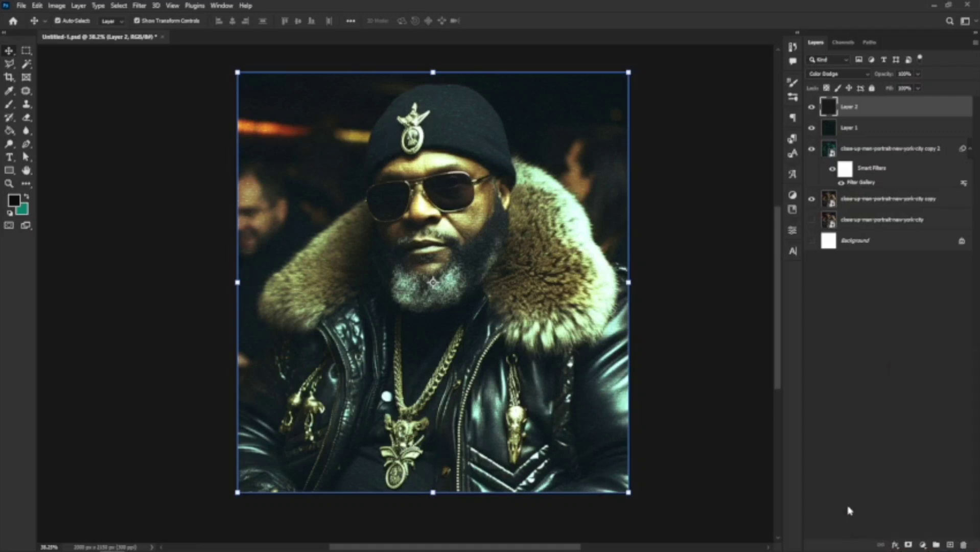
click(924, 545)
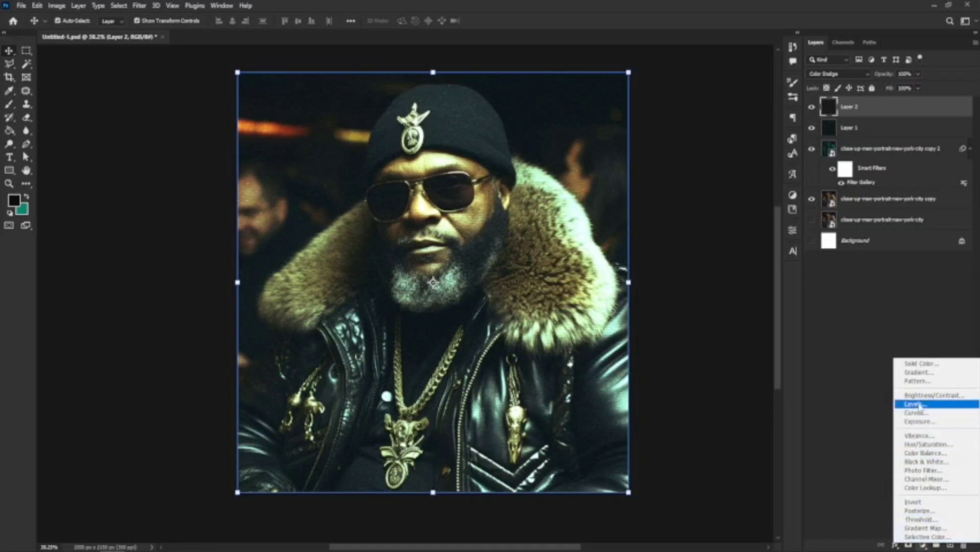
click(933, 462)
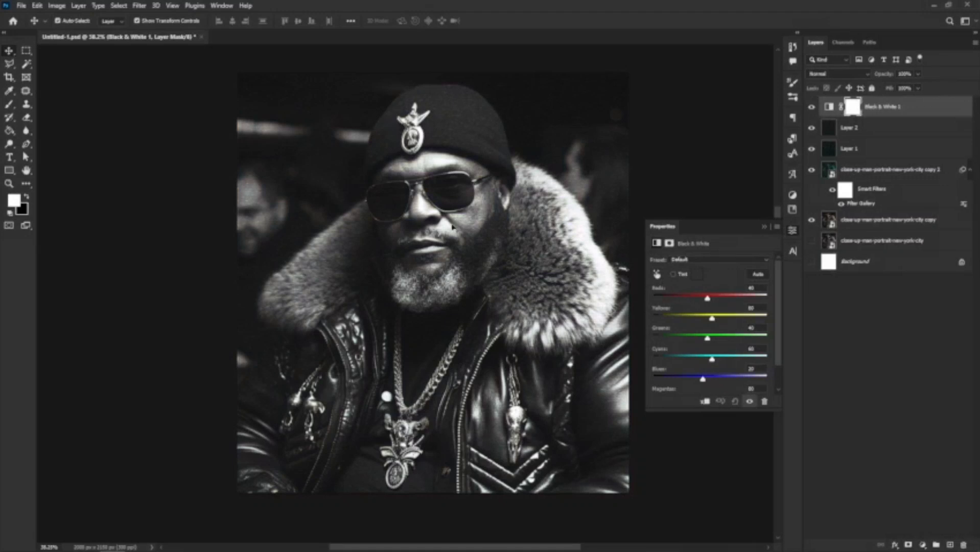
click(764, 227)
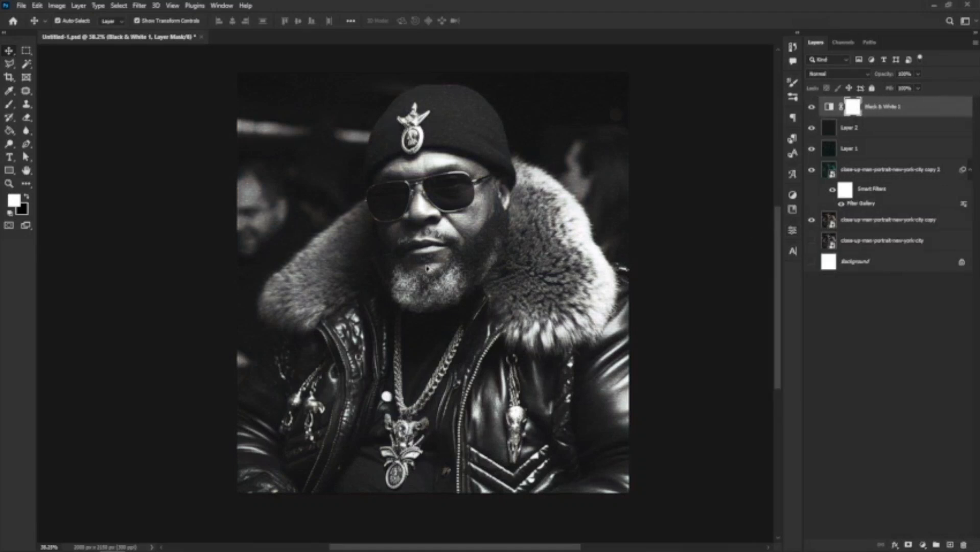
Drag the scratched grey texture JPG from Downloads onto the Photoshop canvas as a new layer.
click(87, 547)
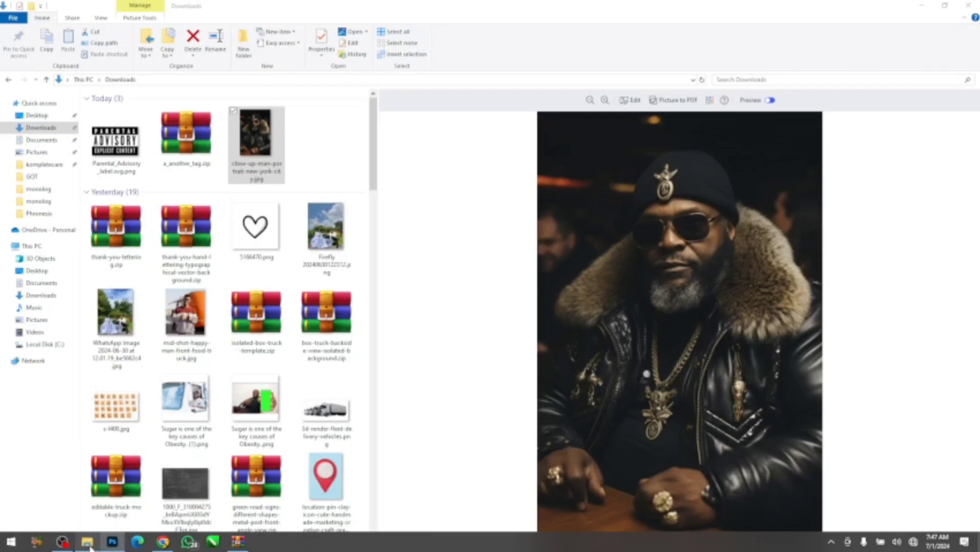
click(193, 493)
drag(192, 491, 422, 291)
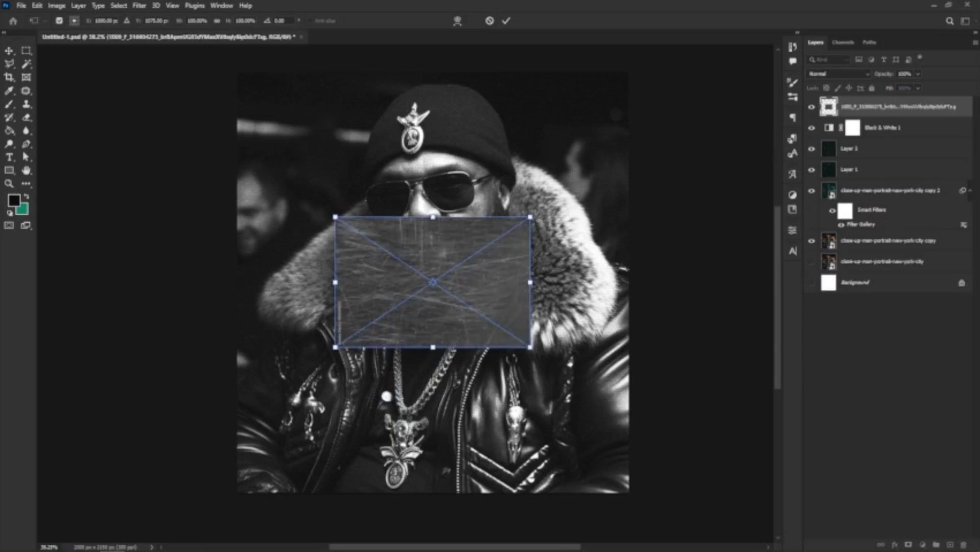
Scale the scratch texture to fill the canvas and move its layer below Black & White 1.
drag(532, 218, 770, 56)
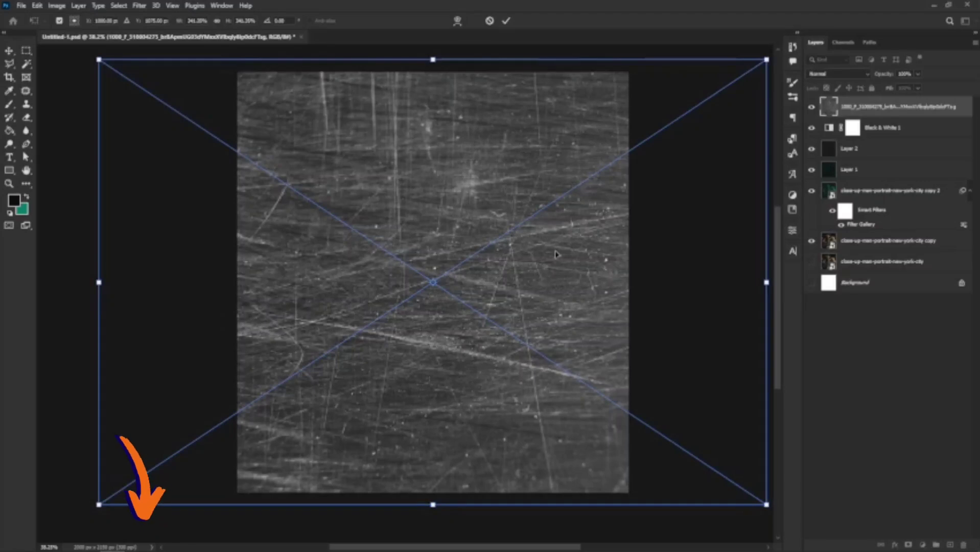
key(Return)
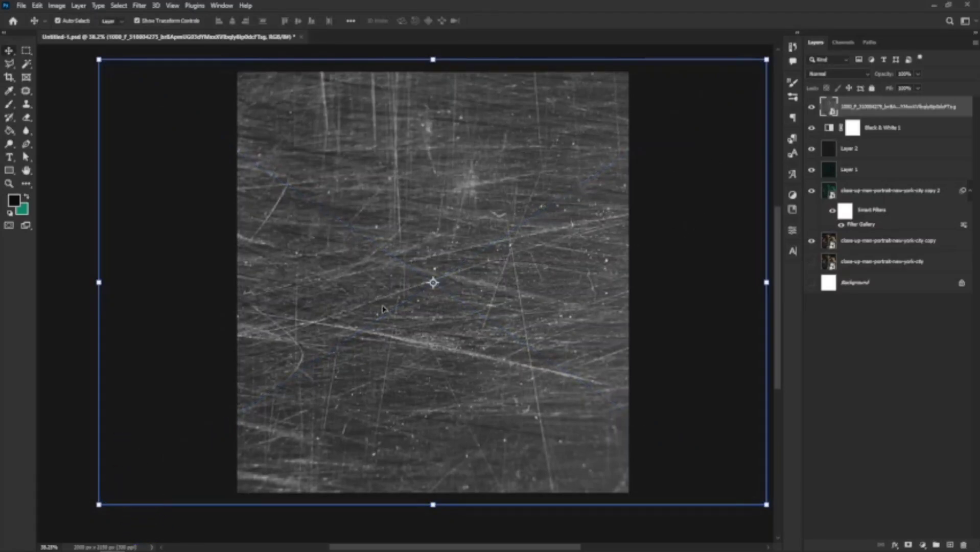
drag(890, 110, 882, 132)
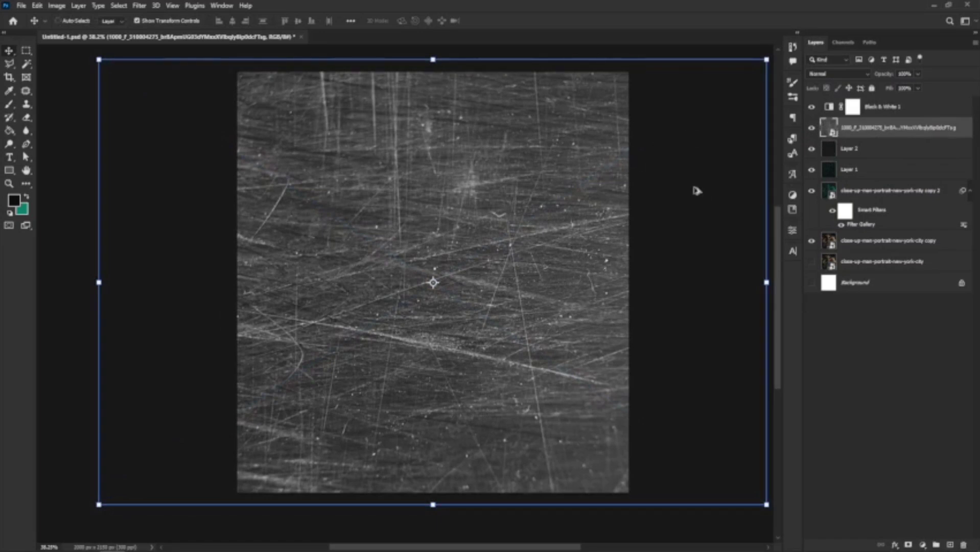
key(ctrl+alt+shift+b)
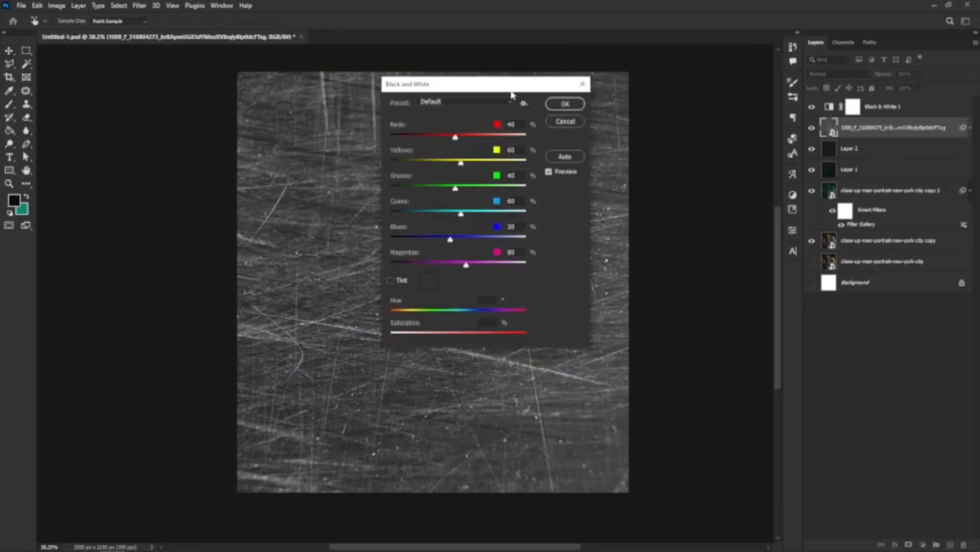
Set Reds, Yellows, Greens, Cyans, Blues and Magentas to -200 with a beige tint (Hue 42, Saturation 20).
drag(511, 94, 719, 93)
drag(662, 136, 559, 134)
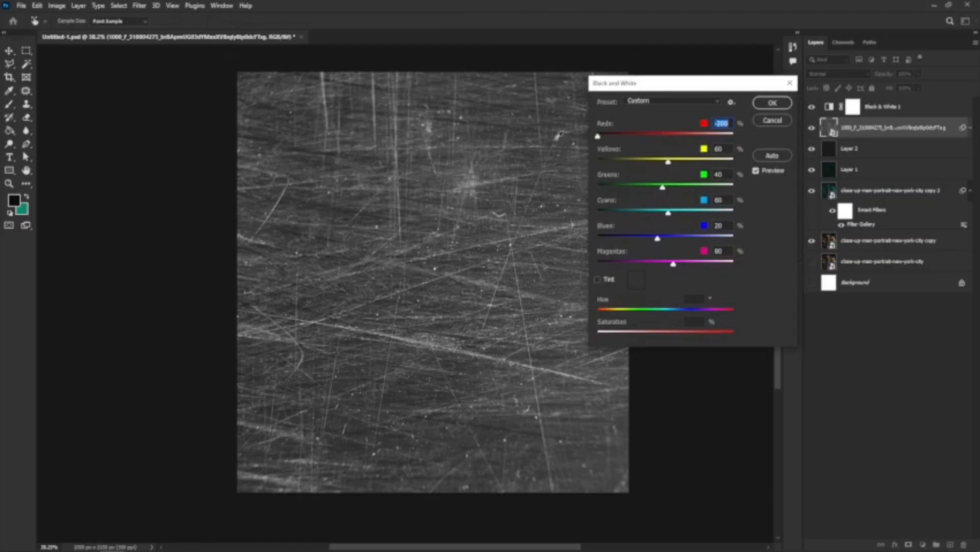
drag(667, 162, 598, 161)
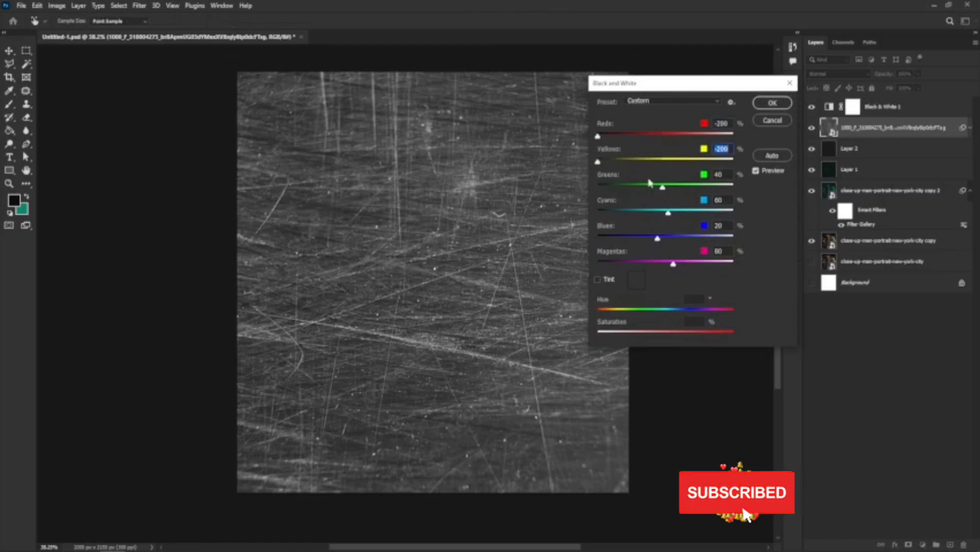
drag(662, 186, 597, 186)
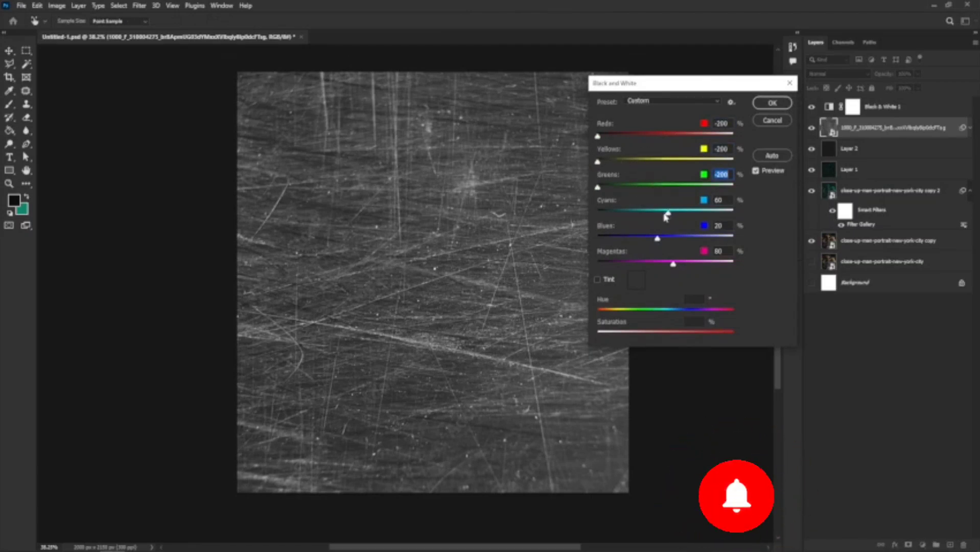
drag(666, 217, 596, 214)
drag(657, 237, 591, 247)
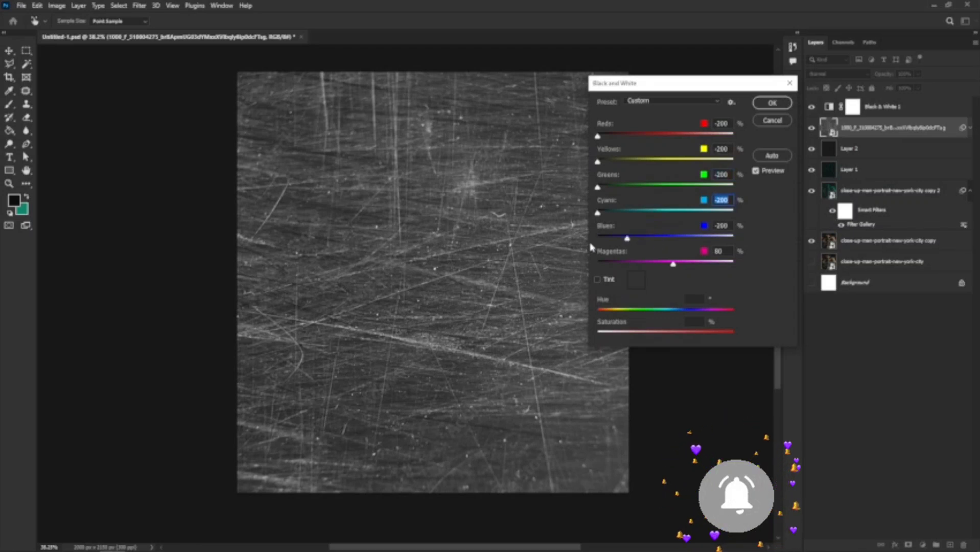
drag(672, 262, 597, 262)
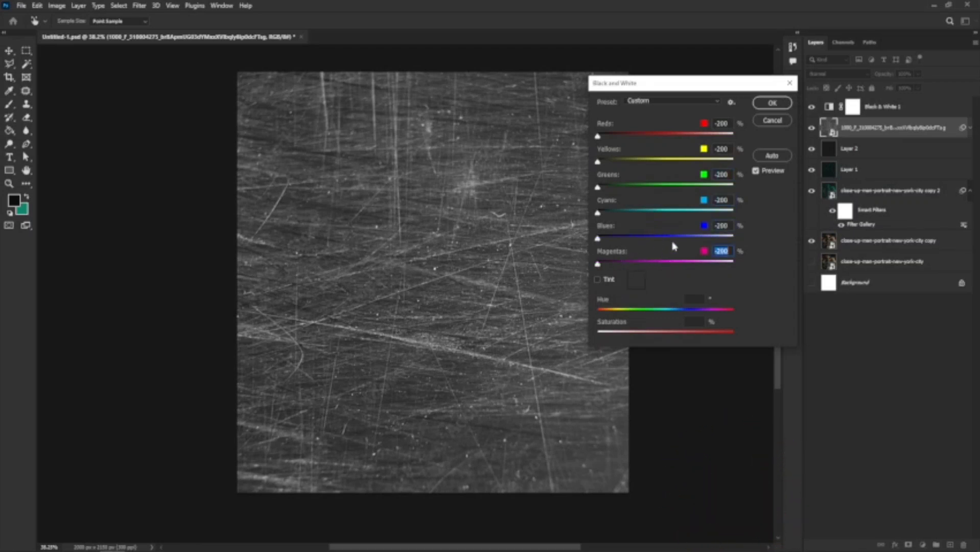
click(597, 280)
click(598, 280)
click(598, 281)
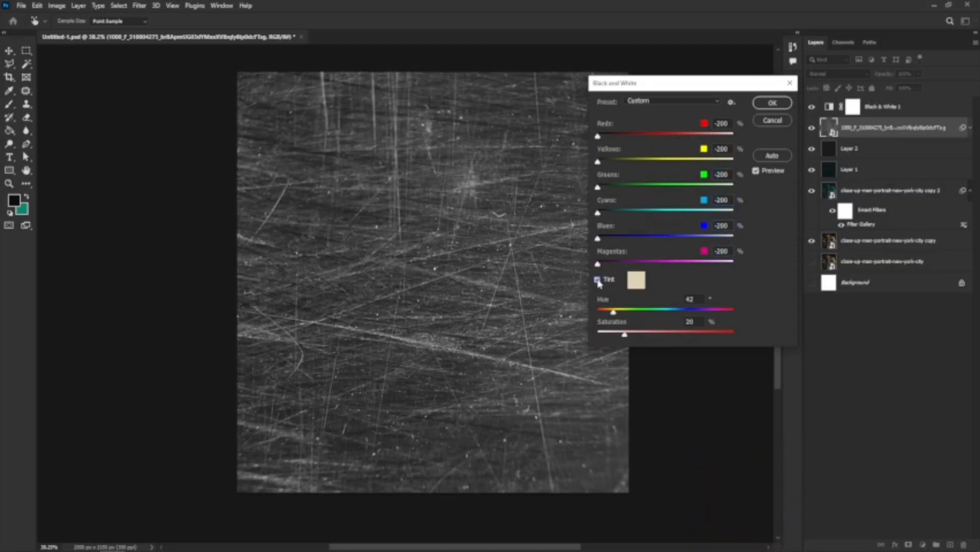
click(772, 102)
key(v)
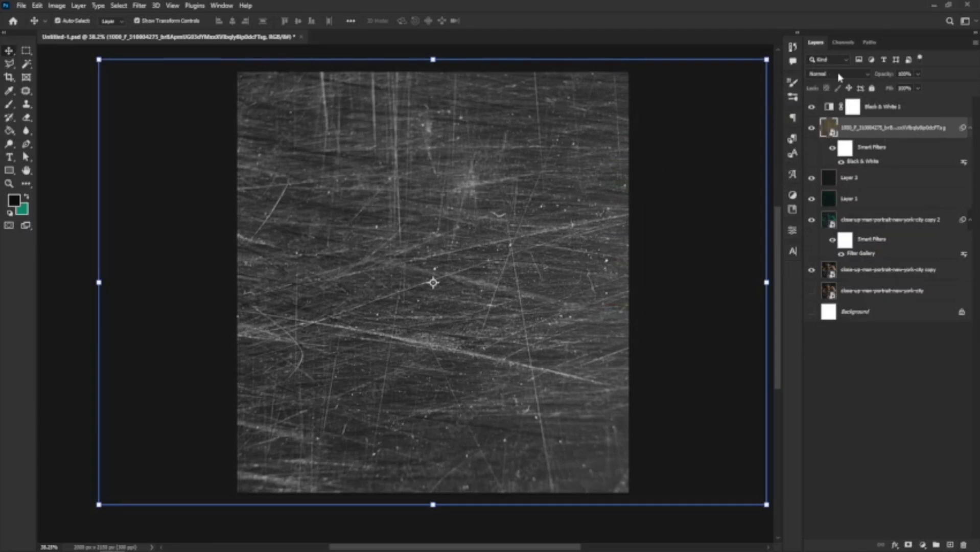
Try Overlay blending on the scratch texture layer, then bring the blend mode list back up.
click(839, 75)
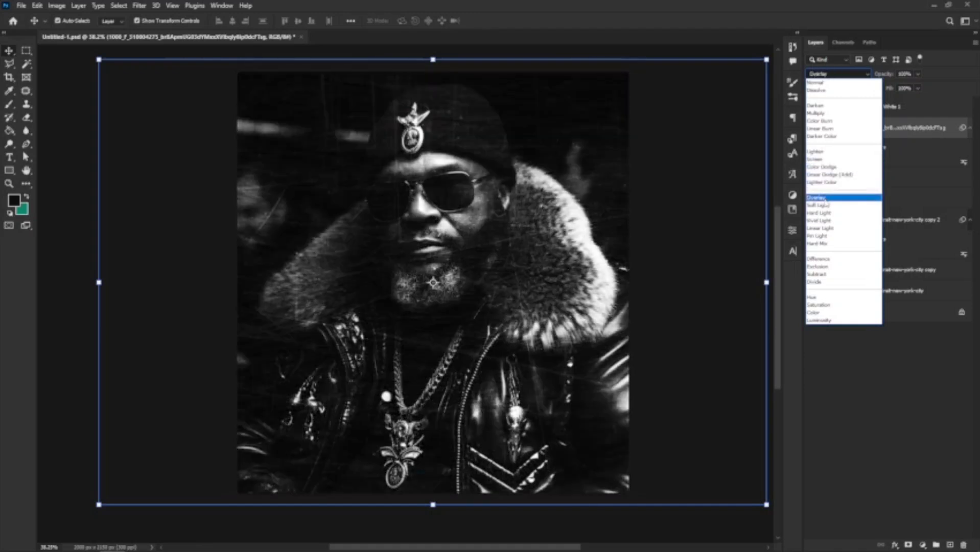
click(825, 200)
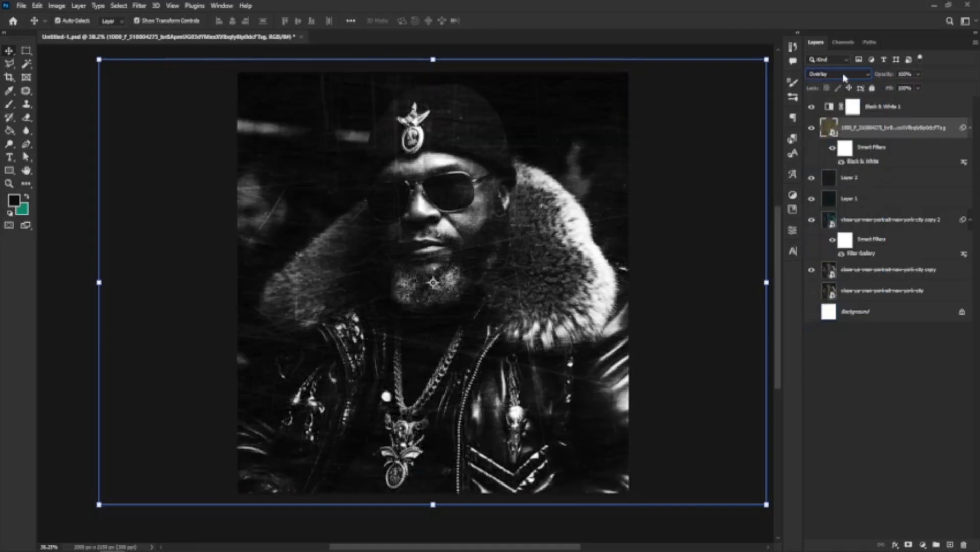
click(843, 75)
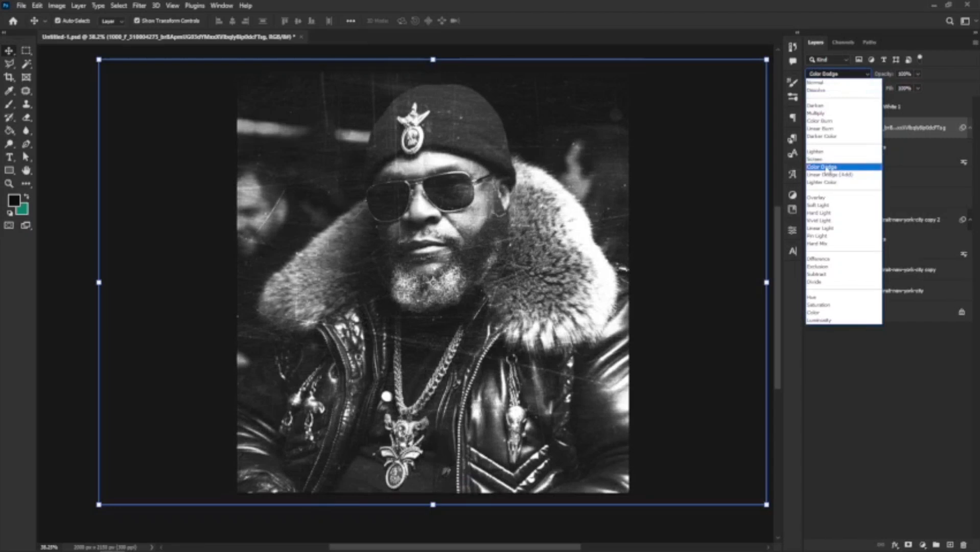
Switch the texture layer to Color Dodge and settle its opacity at 67%.
click(827, 167)
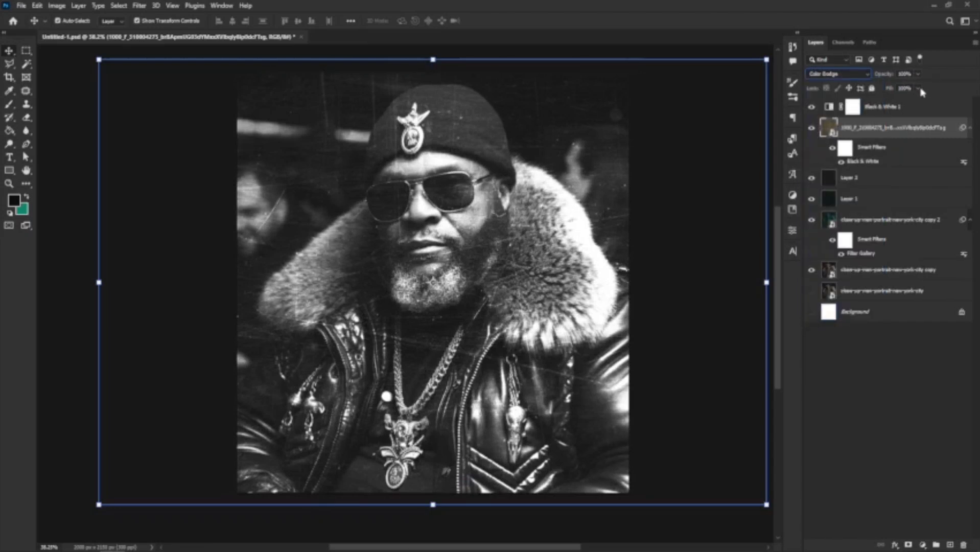
click(920, 75)
drag(909, 86, 891, 88)
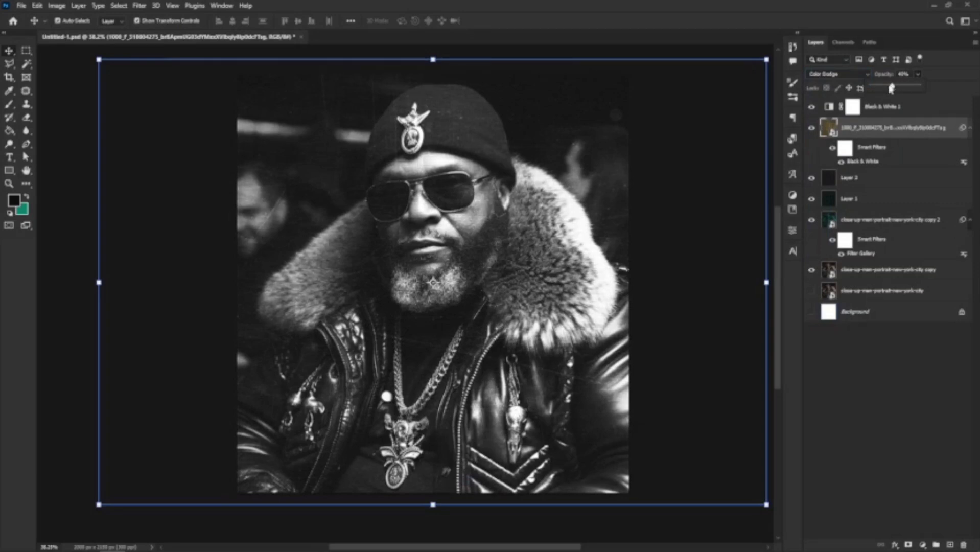
click(899, 88)
scroll(390, 307, down, 2)
scroll(441, 363, up, 3)
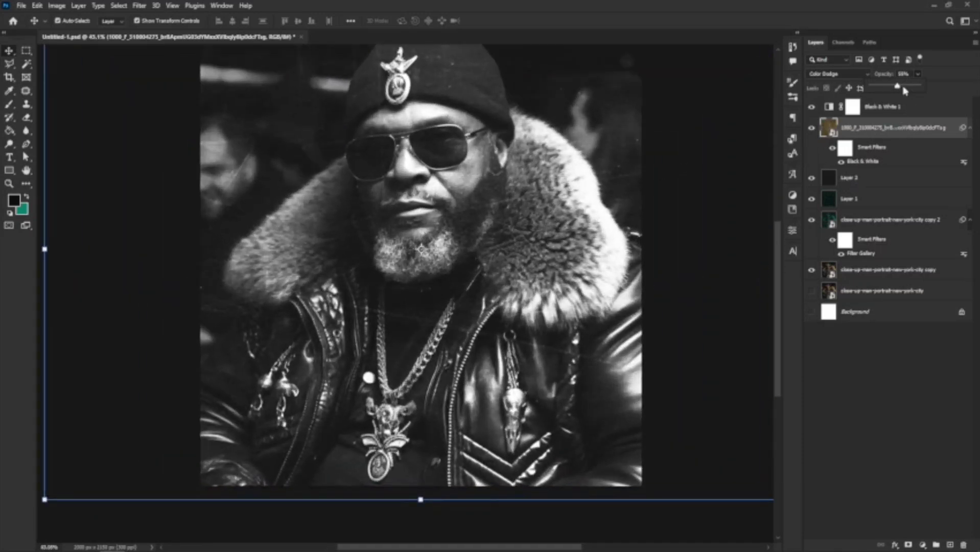
scroll(233, 376, down, 2)
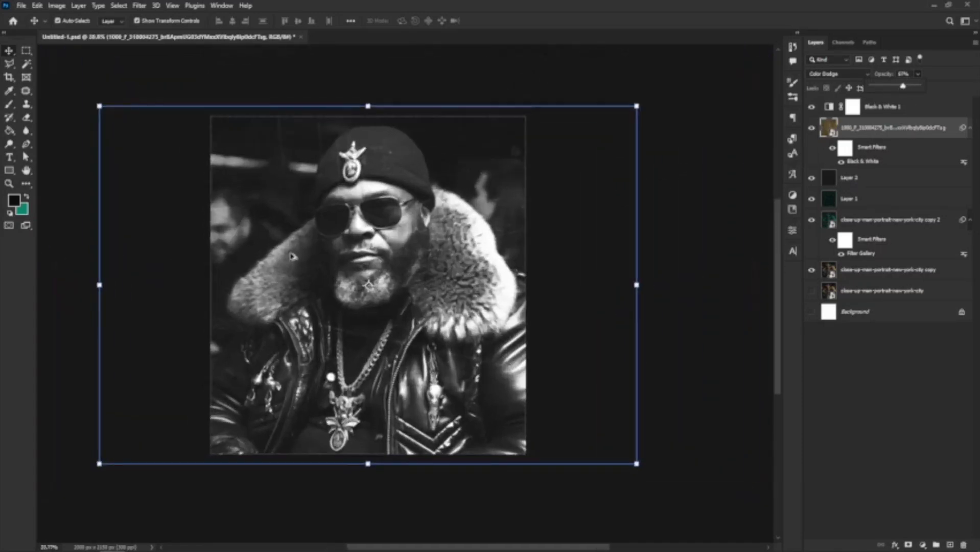
scroll(307, 281, up, 3)
scroll(394, 178, down, 2)
scroll(379, 153, up, 3)
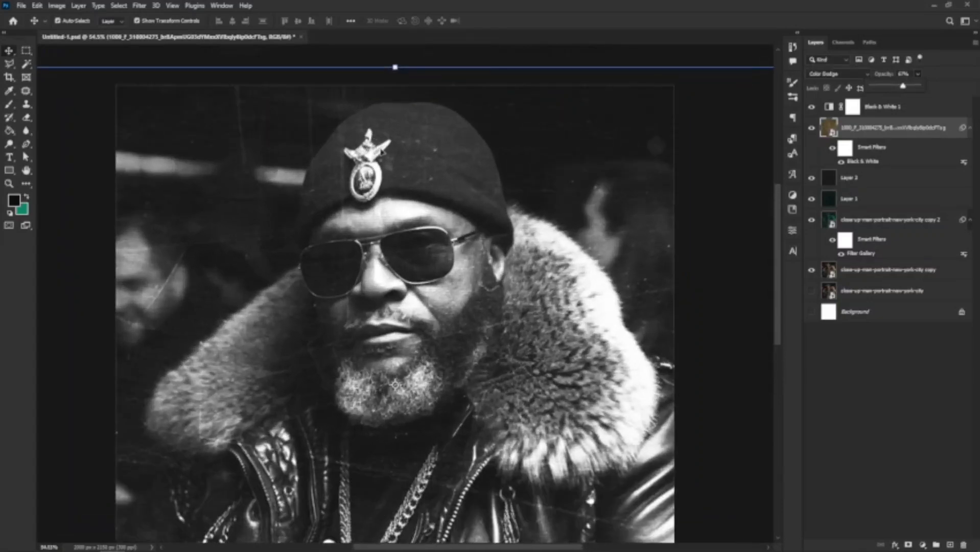
scroll(442, 227, down, 3)
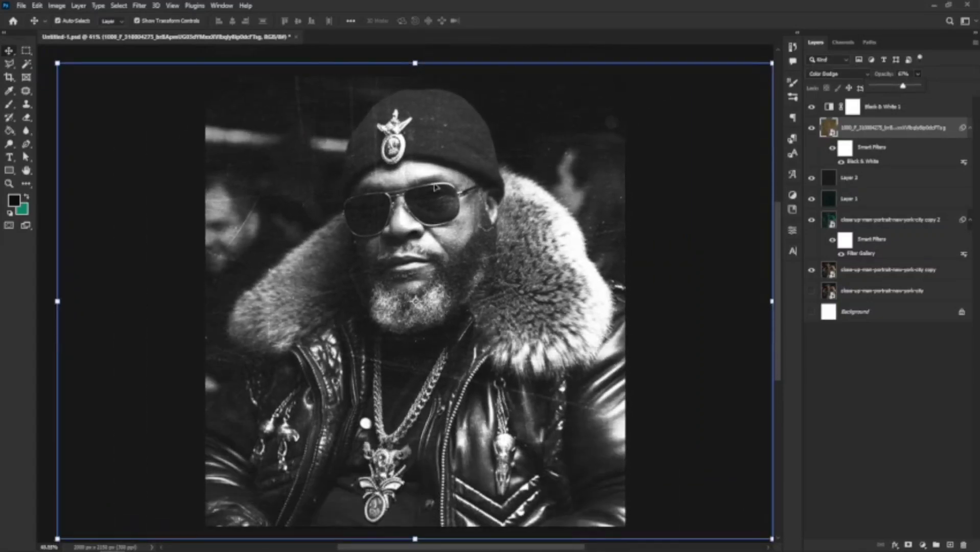
scroll(424, 107, up, 2)
scroll(425, 112, down, 2)
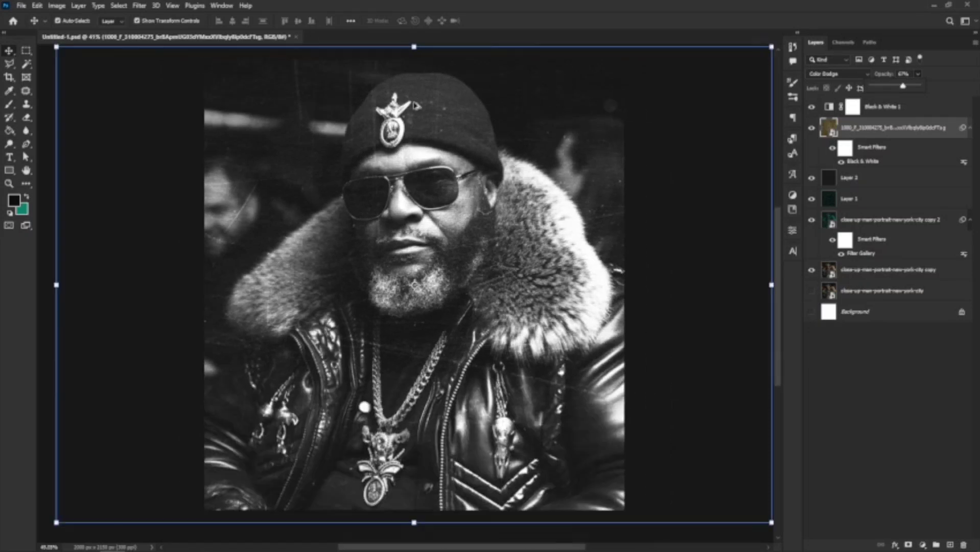
scroll(431, 123, up, 1)
click(946, 90)
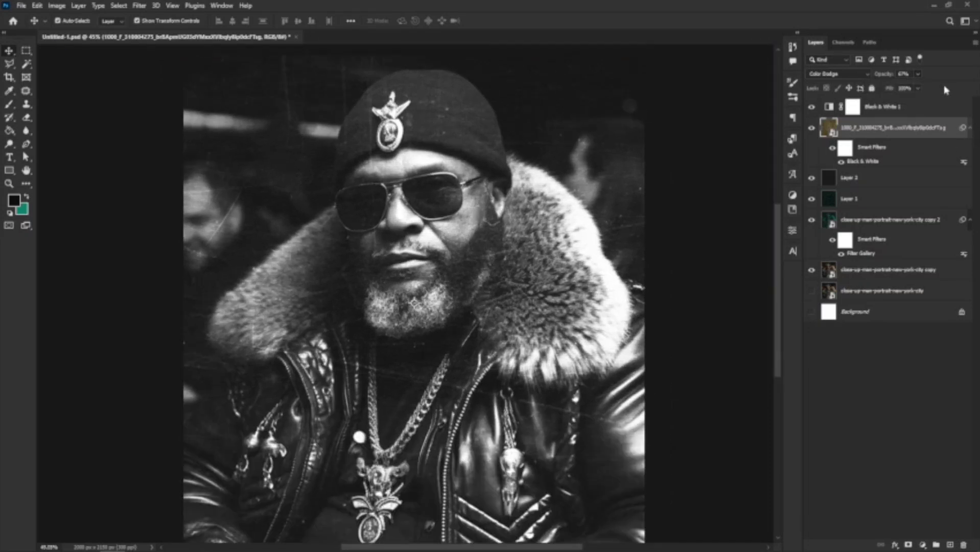
click(851, 107)
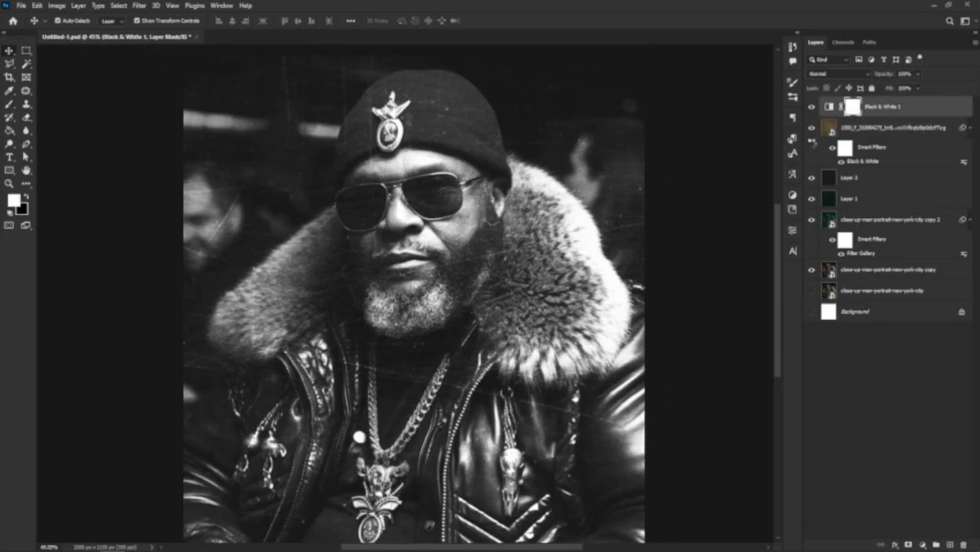
scroll(621, 213, down, 1)
scroll(417, 129, up, 1)
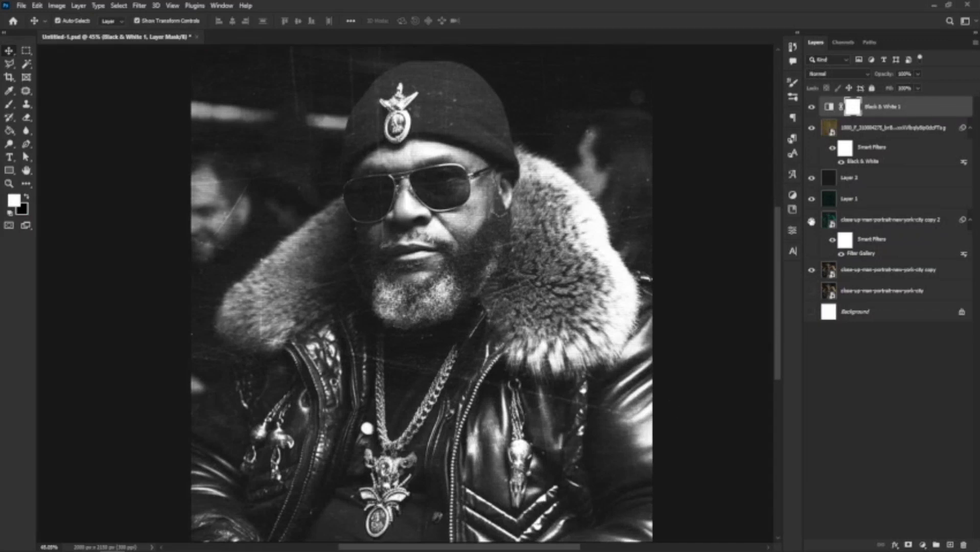
alt+click(812, 107)
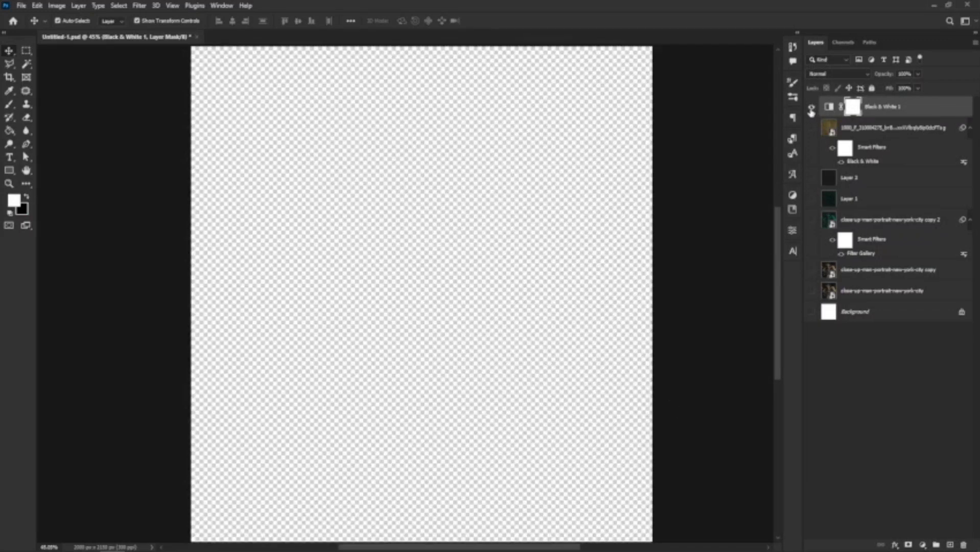
alt+click(811, 107)
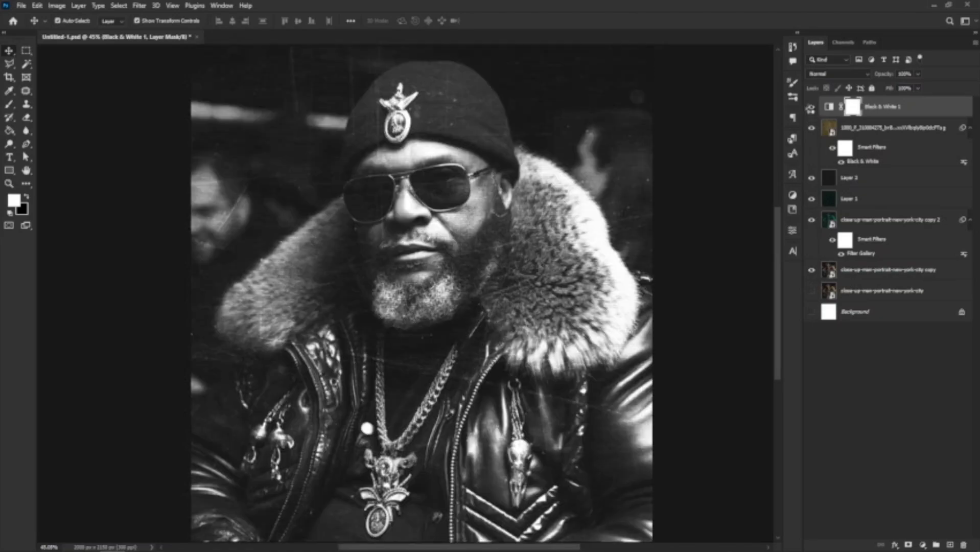
click(812, 107)
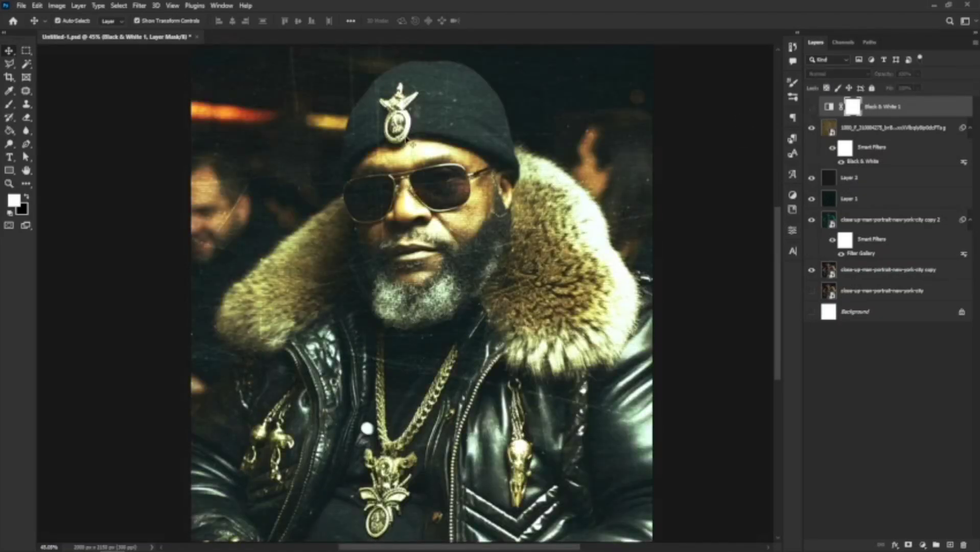
click(812, 108)
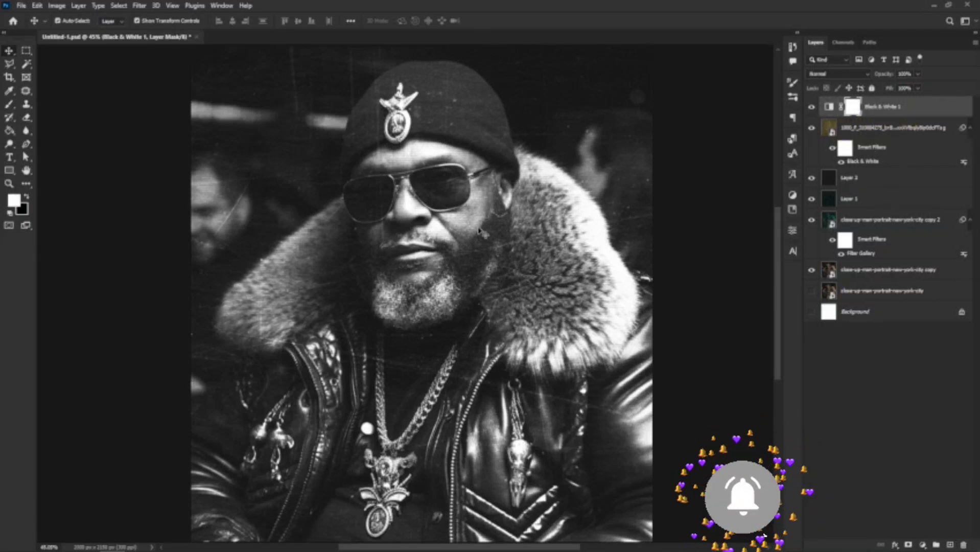
Erase the Black & White 1 mask over the hat badge to restore its gold.
click(27, 119)
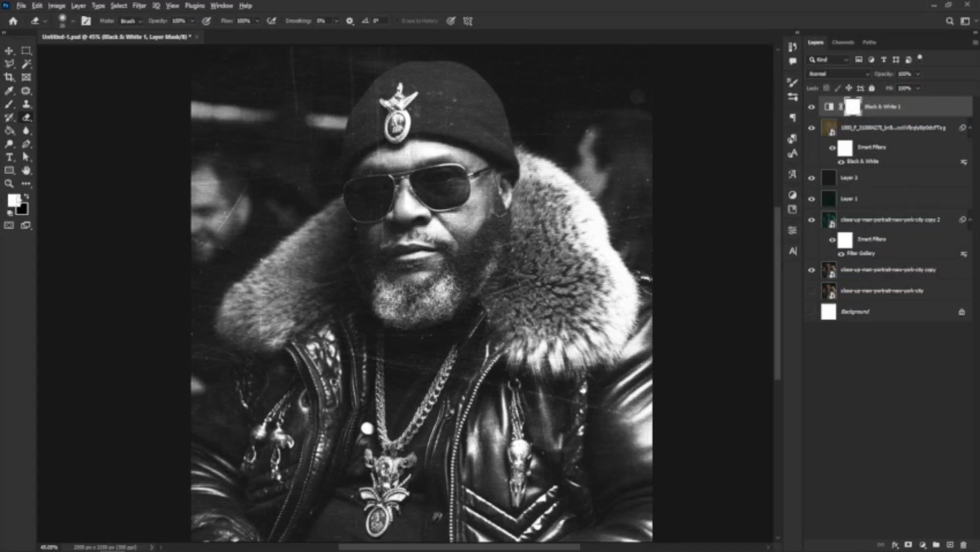
scroll(404, 84, up, 8)
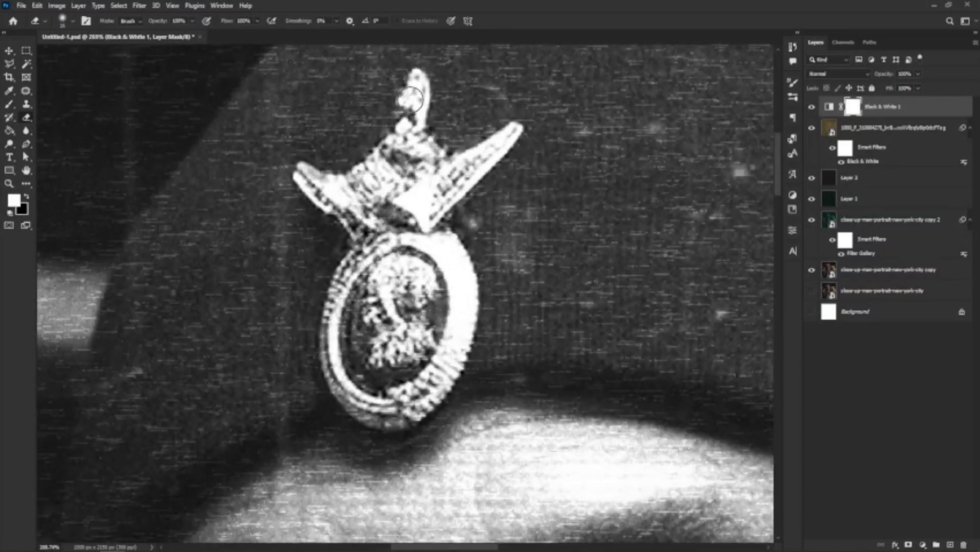
mouse_move(412, 102)
mouse_down()
mouse_move(412, 136)
mouse_move(416, 86)
mouse_move(394, 155)
mouse_move(409, 134)
mouse_move(345, 181)
mouse_move(373, 171)
mouse_move(341, 184)
mouse_move(307, 176)
mouse_move(350, 209)
mouse_move(341, 194)
mouse_move(311, 179)
mouse_move(352, 226)
mouse_move(365, 221)
mouse_move(357, 305)
mouse_move(376, 246)
mouse_move(356, 274)
mouse_move(349, 296)
mouse_move(360, 263)
mouse_move(334, 363)
mouse_move(357, 415)
mouse_move(356, 398)
mouse_move(382, 424)
mouse_move(408, 399)
mouse_move(422, 406)
mouse_move(465, 323)
mouse_move(444, 362)
mouse_move(471, 244)
mouse_move(452, 302)
mouse_move(456, 255)
mouse_move(373, 228)
mouse_move(384, 241)
mouse_move(364, 388)
mouse_move(409, 272)
mouse_move(421, 348)
mouse_move(429, 248)
mouse_move(386, 155)
mouse_move(403, 133)
mouse_move(386, 170)
mouse_move(397, 190)
mouse_move(426, 148)
mouse_move(393, 199)
mouse_move(422, 207)
mouse_move(509, 131)
mouse_move(429, 205)
mouse_move(442, 236)
mouse_move(415, 238)
mouse_move(394, 208)
mouse_move(307, 180)
mouse_move(363, 216)
mouse_up()
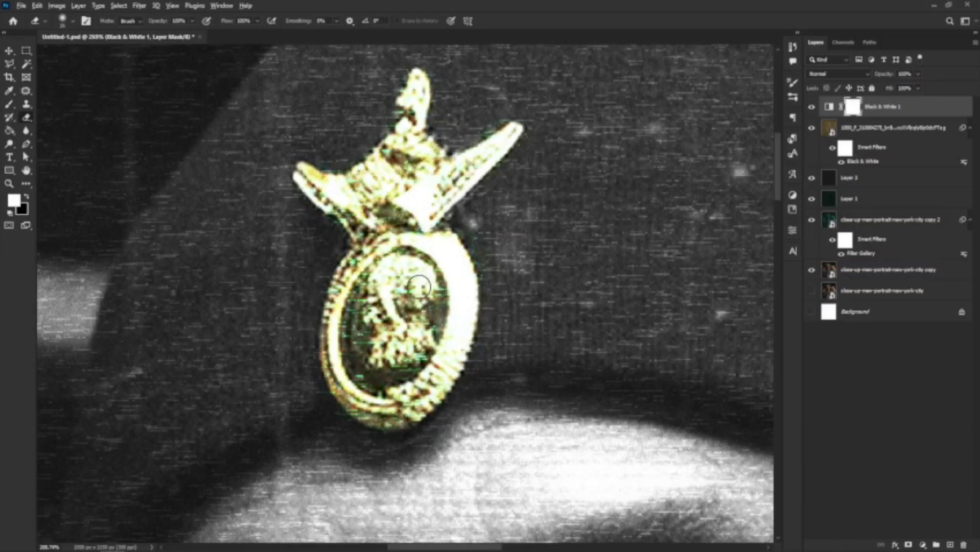
Restore gold colour along the neck chains and pendants.
scroll(424, 230, down, 10)
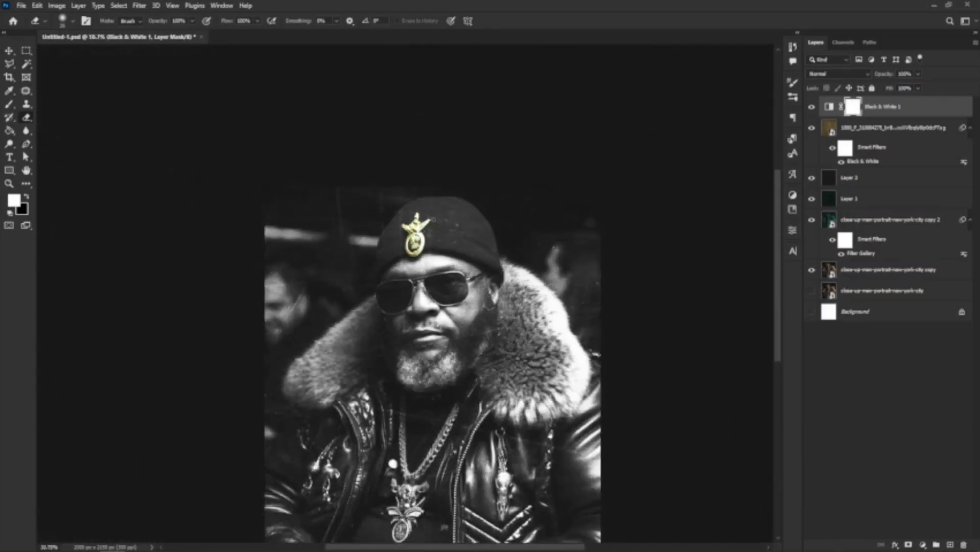
scroll(424, 357, down, 2)
scroll(413, 399, up, 8)
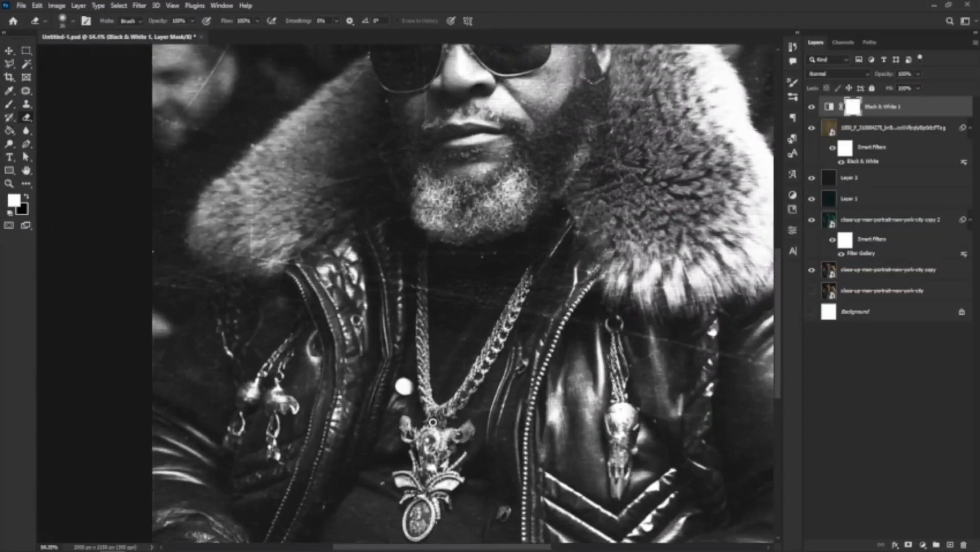
mouse_move(419, 238)
mouse_down()
mouse_move(418, 379)
mouse_move(444, 410)
mouse_move(467, 392)
mouse_move(527, 275)
mouse_up()
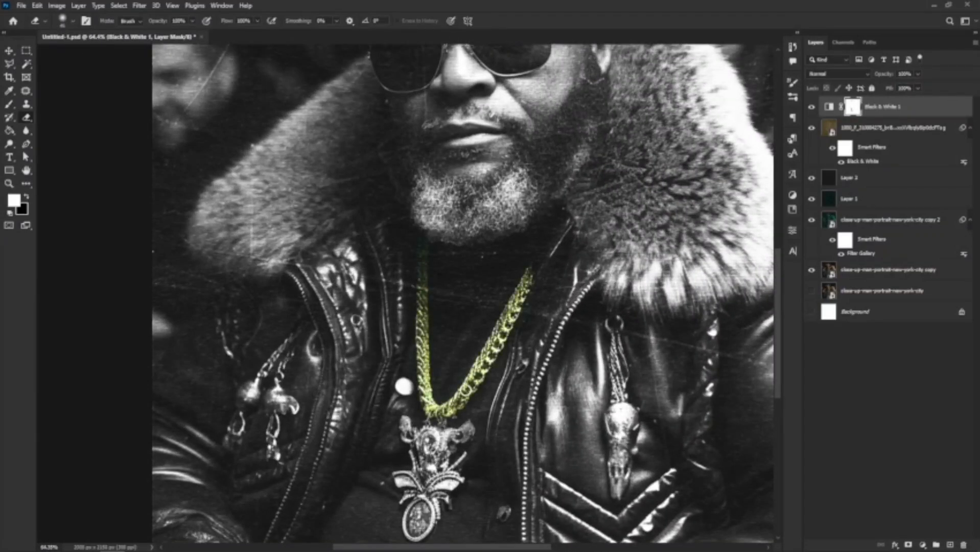
scroll(435, 427, up, 5)
mouse_move(434, 426)
mouse_down()
mouse_move(426, 417)
mouse_move(464, 430)
mouse_up()
scroll(498, 433, down, 3)
mouse_move(388, 373)
mouse_down()
mouse_move(393, 440)
mouse_move(368, 532)
mouse_up()
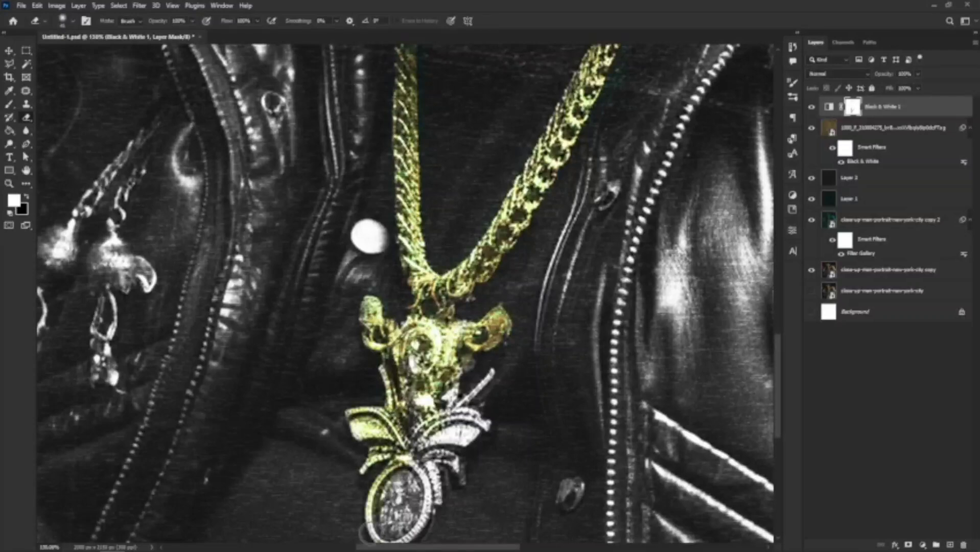
scroll(368, 532, up, 1)
mouse_move(490, 312)
mouse_down()
mouse_move(425, 429)
mouse_move(444, 458)
mouse_move(391, 499)
mouse_up()
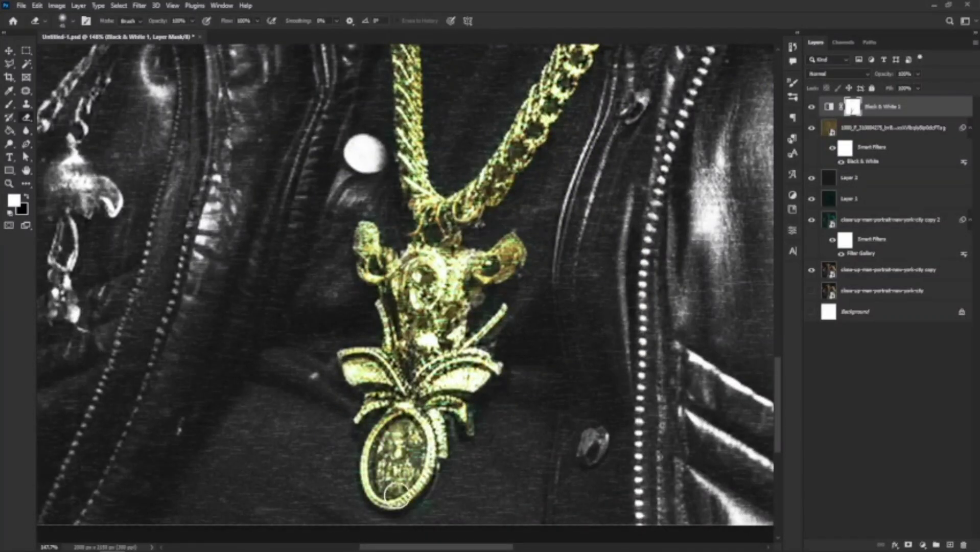
scroll(394, 460, down, 5)
scroll(449, 266, up, 4)
Bring back gold on the skull pendant, the left charm chain and the earring charms.
mouse_move(445, 140)
mouse_down()
mouse_move(437, 292)
mouse_move(447, 376)
mouse_up()
scroll(448, 375, down, 1)
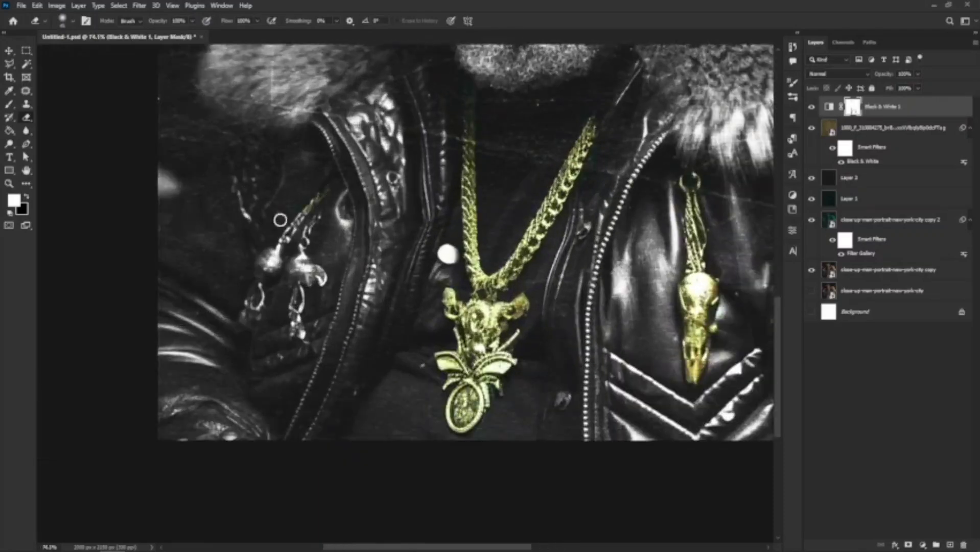
mouse_move(320, 196)
mouse_down()
mouse_move(280, 219)
mouse_move(258, 301)
mouse_up()
mouse_move(344, 225)
mouse_down()
mouse_move(305, 249)
mouse_move(299, 321)
mouse_up()
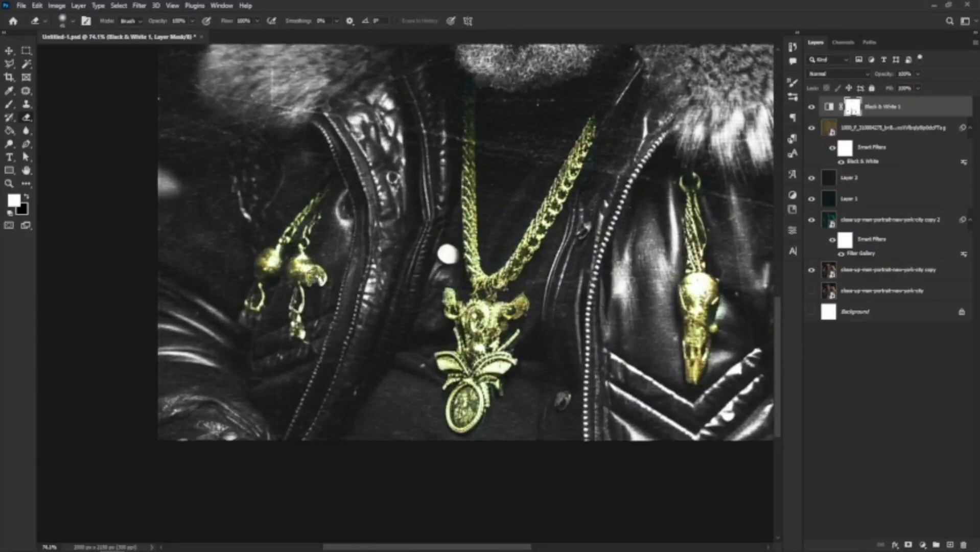
scroll(299, 322, down, 3)
scroll(408, 294, down, 3)
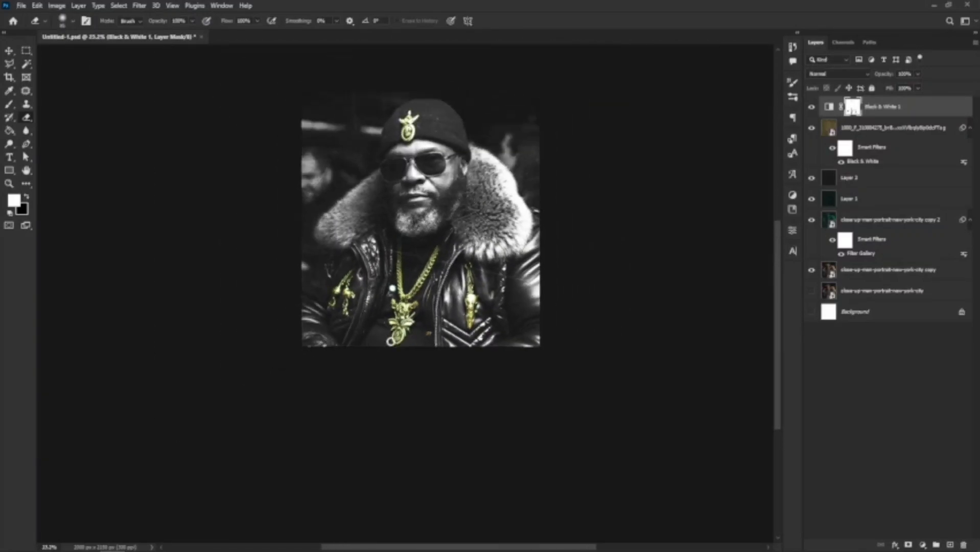
scroll(389, 291, up, 2)
scroll(383, 288, down, 2)
scroll(452, 248, up, 1)
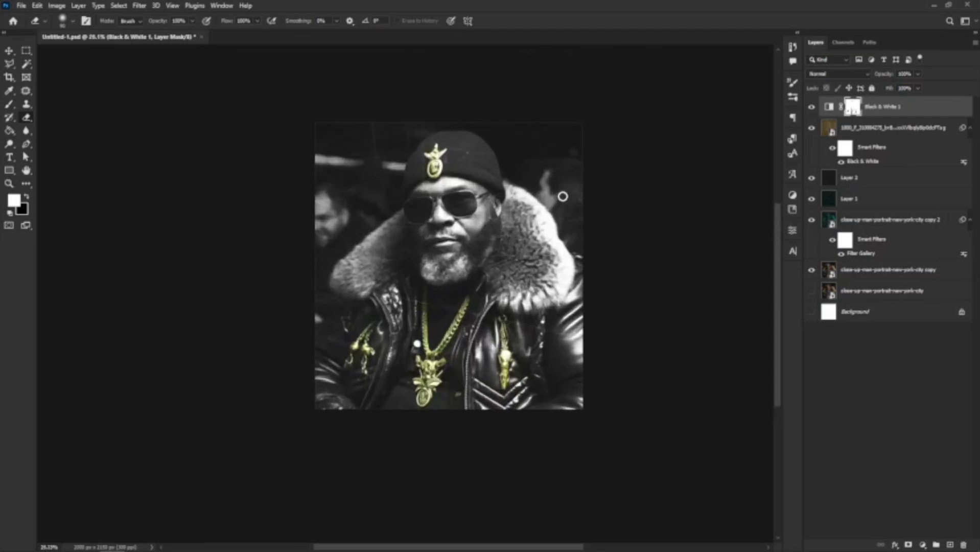
click(9, 51)
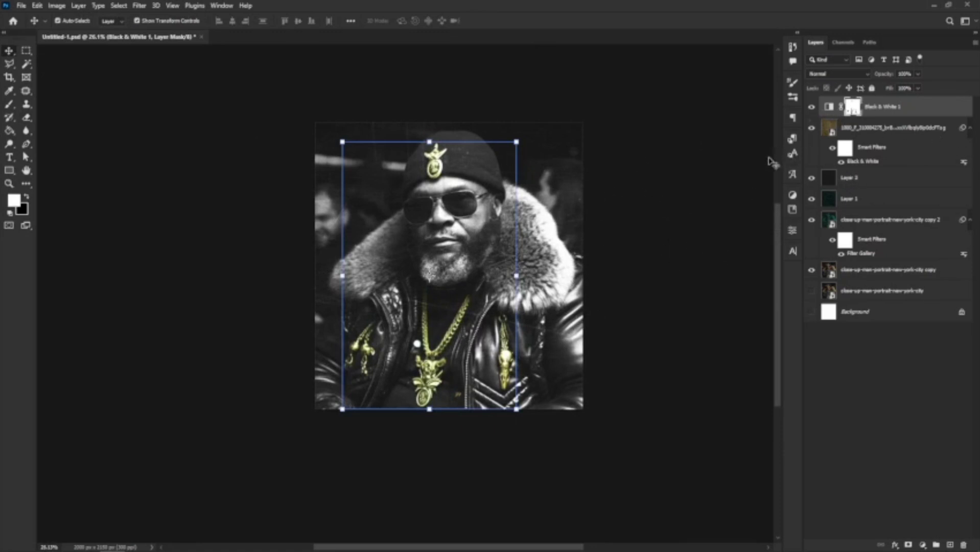
Toggle the scratched texture layer off and on to compare, leaving it hidden.
click(813, 129)
click(812, 130)
click(877, 176)
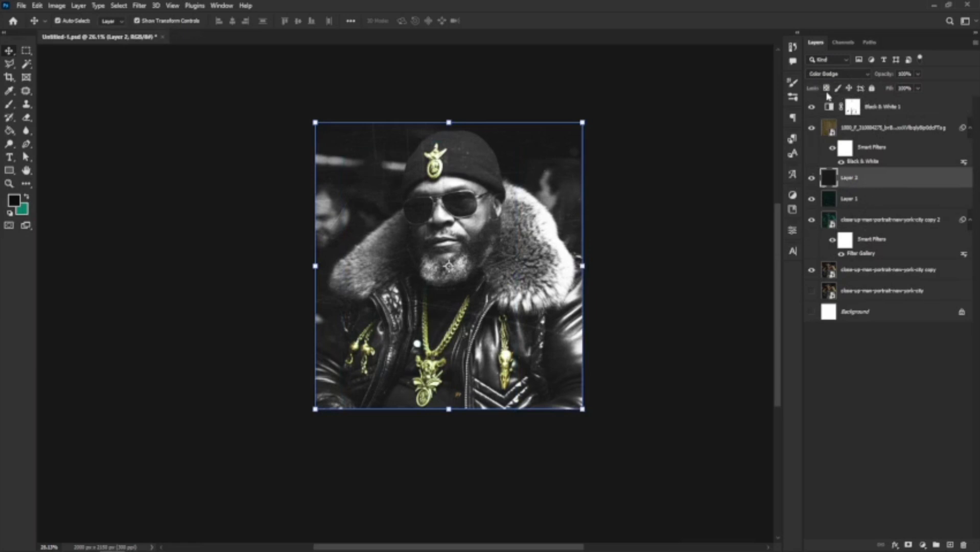
click(812, 130)
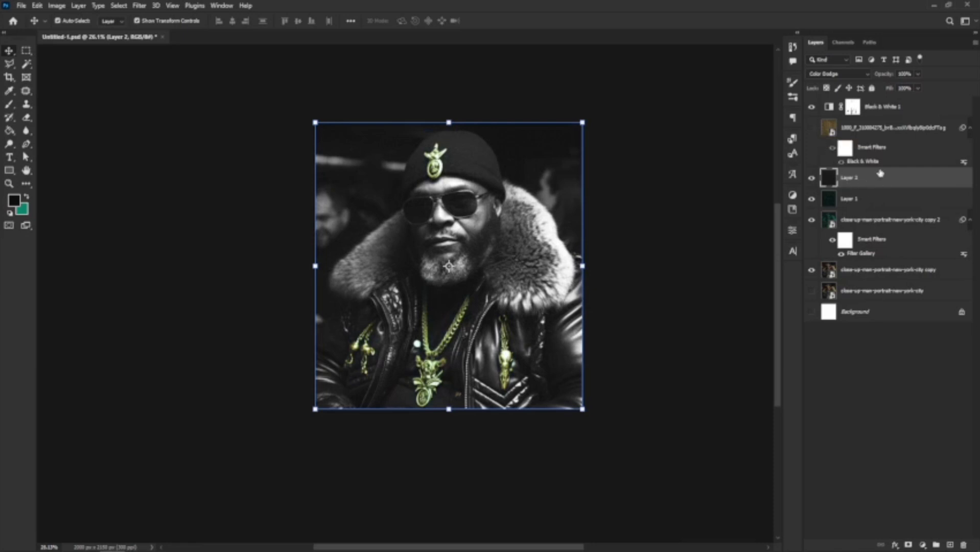
Set Layer 2, Layer 1 and the copy 2 layer to Lighter Color blending.
click(836, 73)
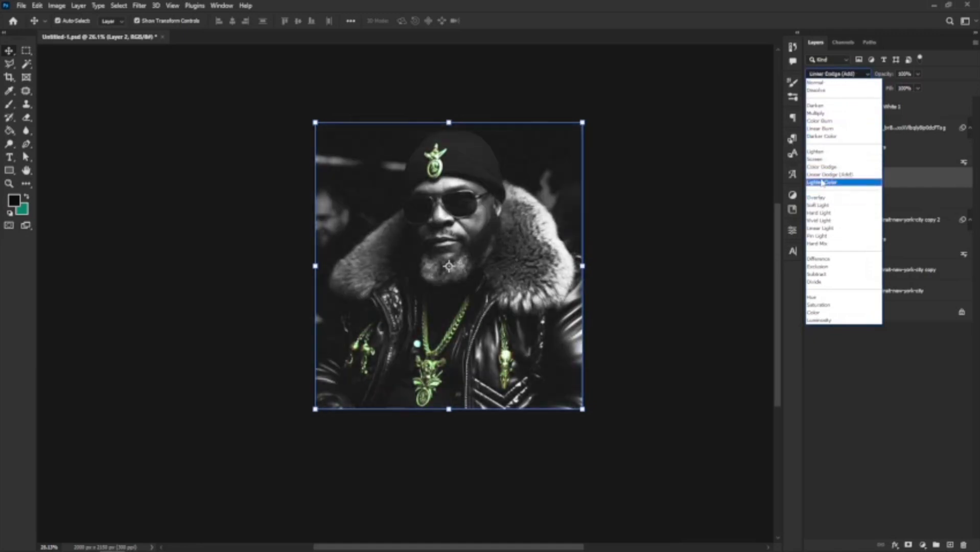
click(822, 183)
click(851, 201)
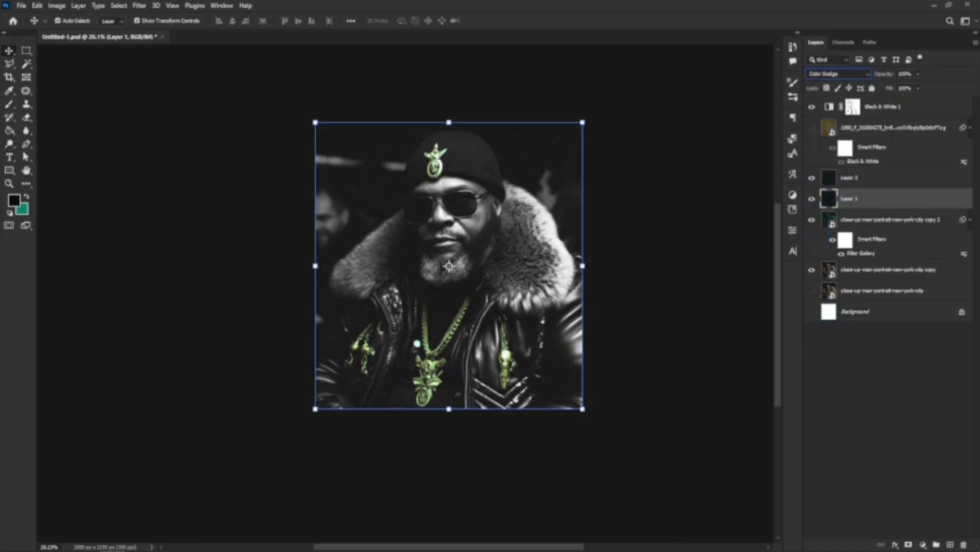
click(838, 74)
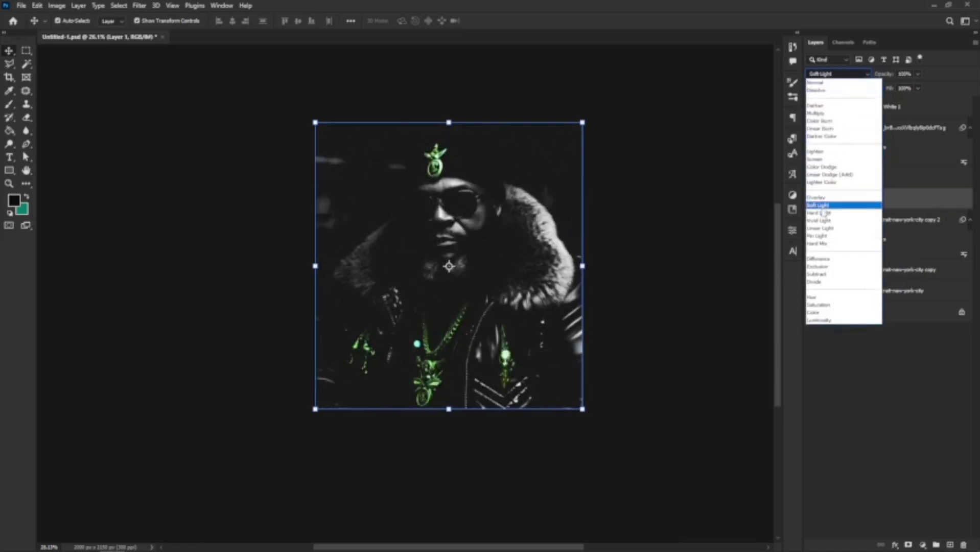
click(825, 183)
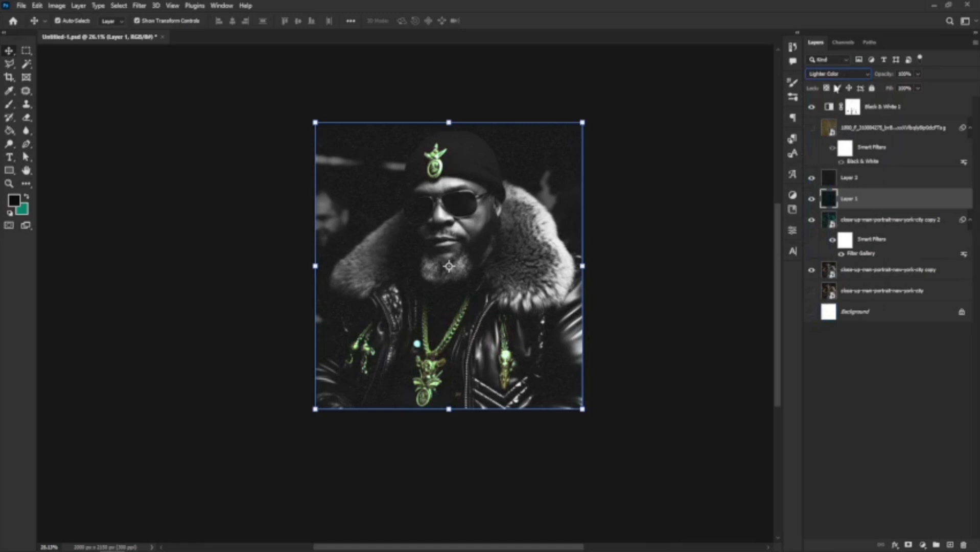
click(850, 219)
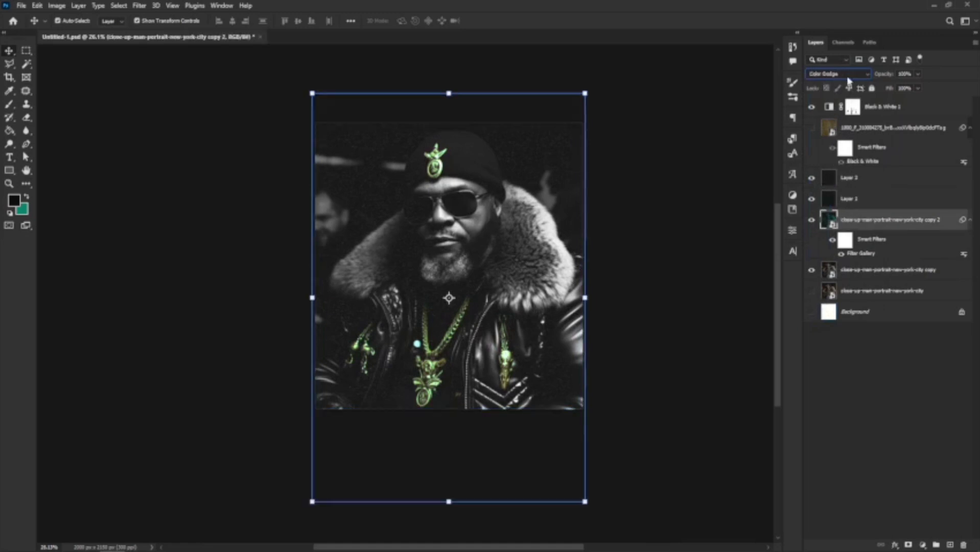
click(838, 73)
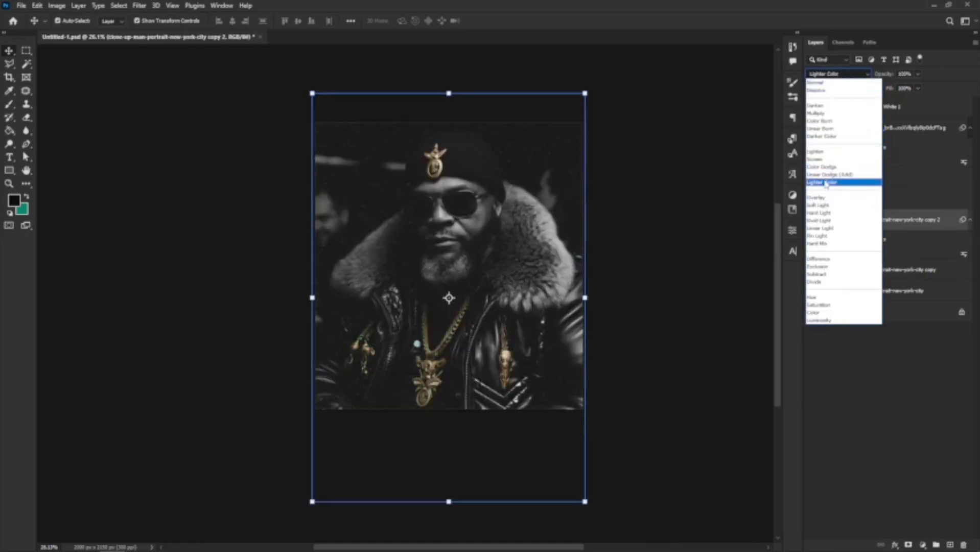
click(828, 184)
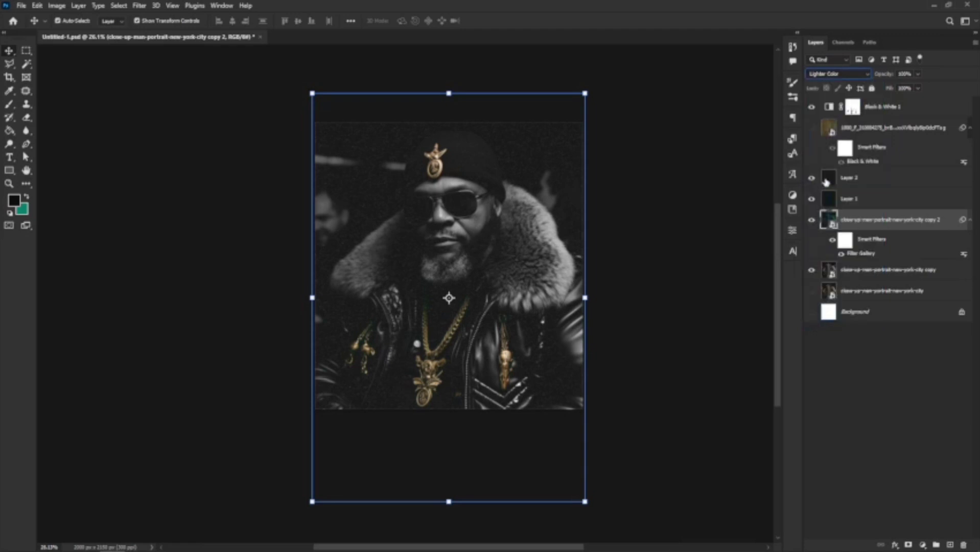
click(838, 74)
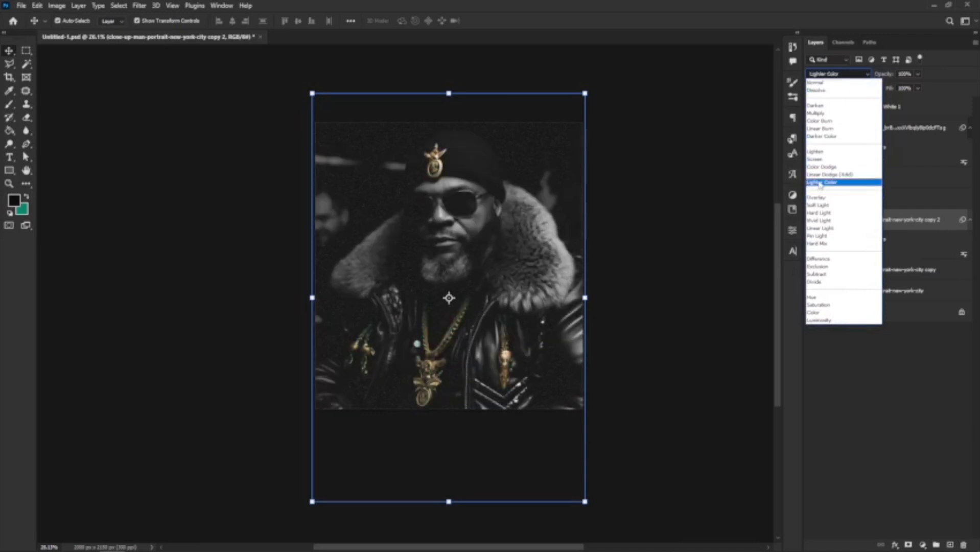
click(820, 182)
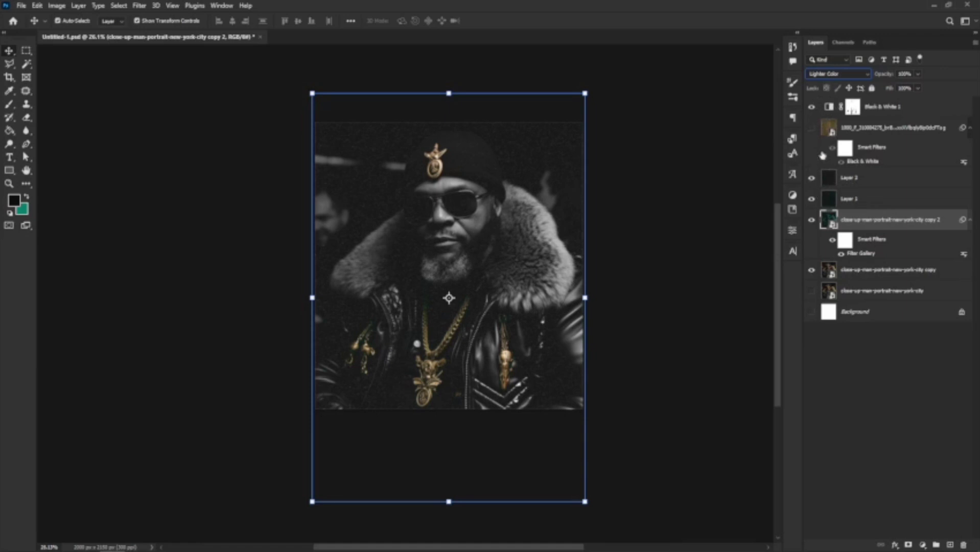
click(838, 74)
click(901, 90)
Lower copy 2 opacity to 53%, Layer 1 fill to 50% and Layer 2 opacity to about 60%.
click(918, 91)
click(918, 73)
drag(919, 85, 896, 90)
click(894, 200)
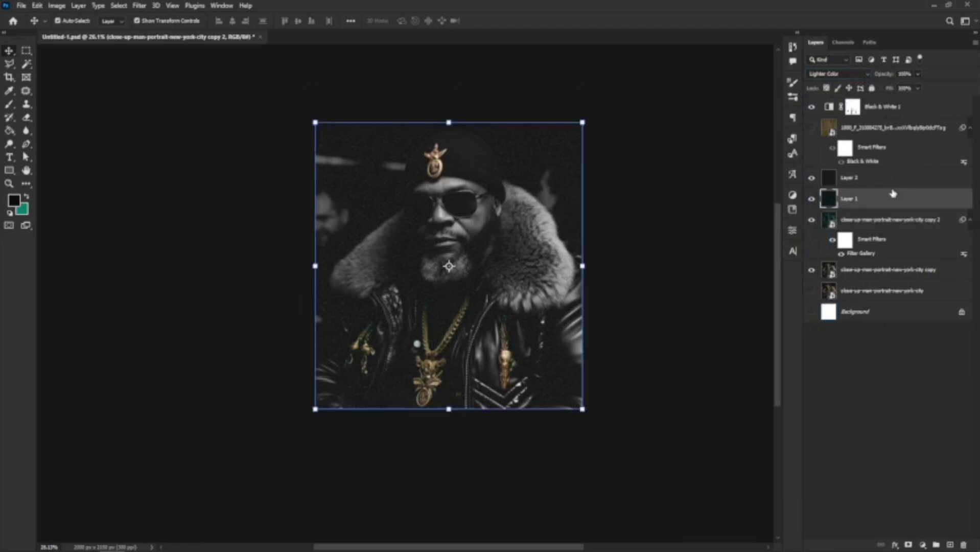
click(918, 88)
click(896, 100)
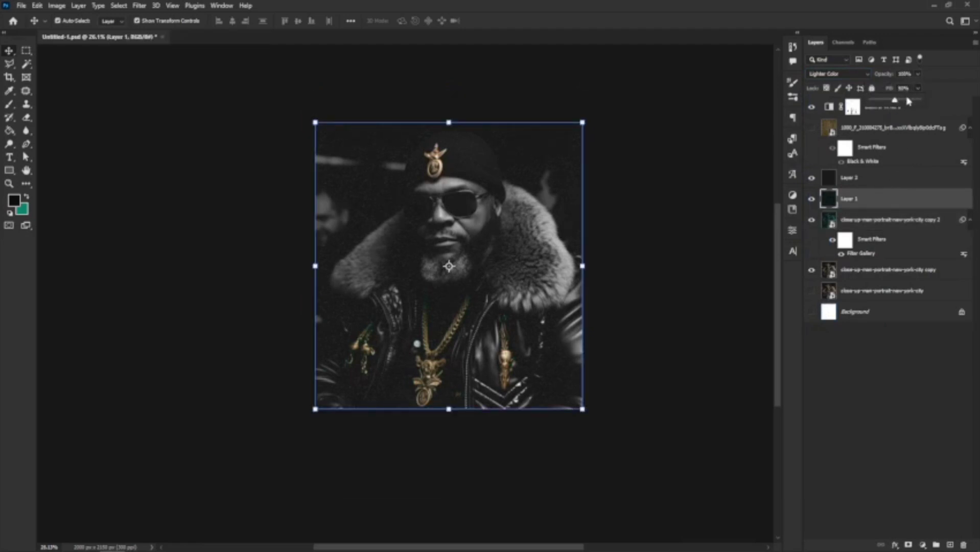
click(883, 179)
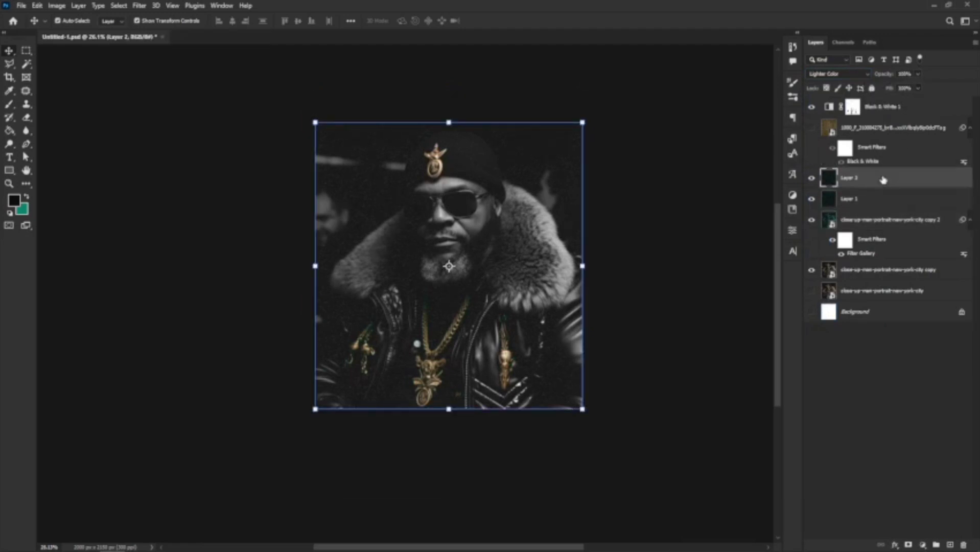
click(919, 75)
click(899, 87)
click(909, 88)
Show the scratched texture layer again and drag the Parental Advisory image from Downloads into the cover.
click(812, 129)
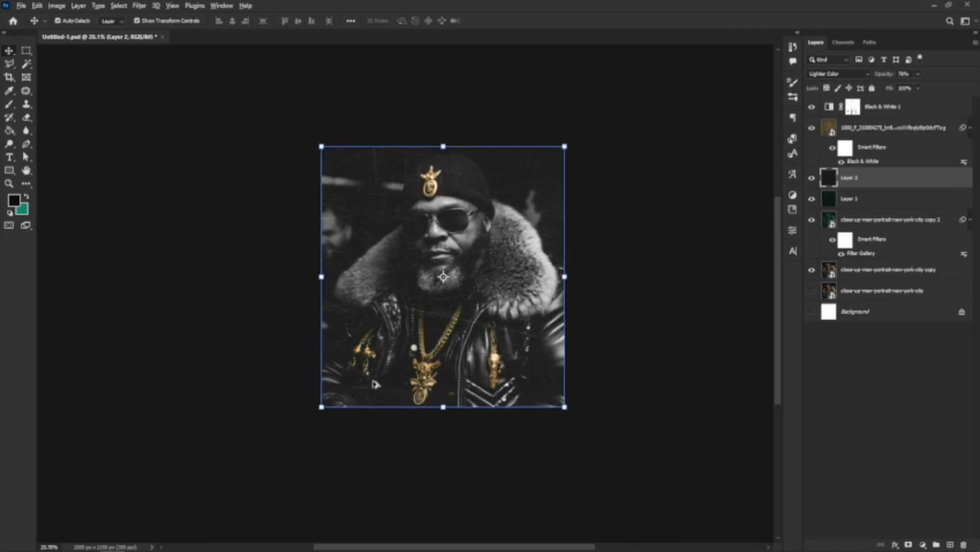
scroll(452, 278, up, 3)
scroll(452, 278, down, 2)
scroll(452, 277, up, 1)
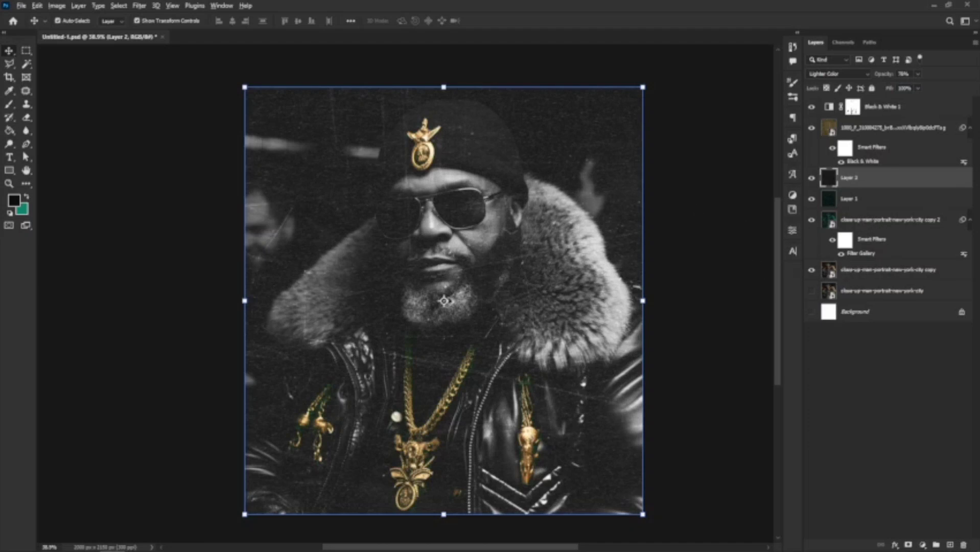
scroll(480, 287, down, 1)
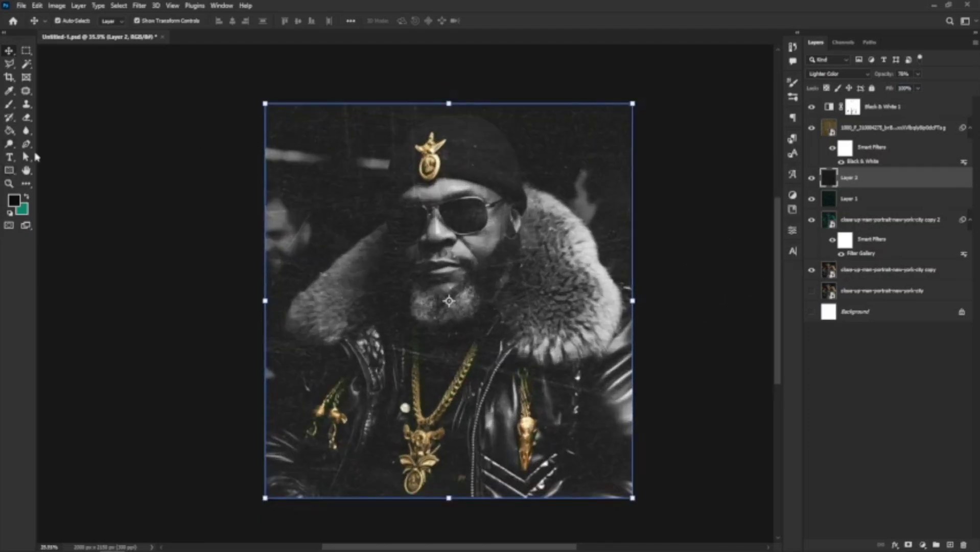
click(86, 543)
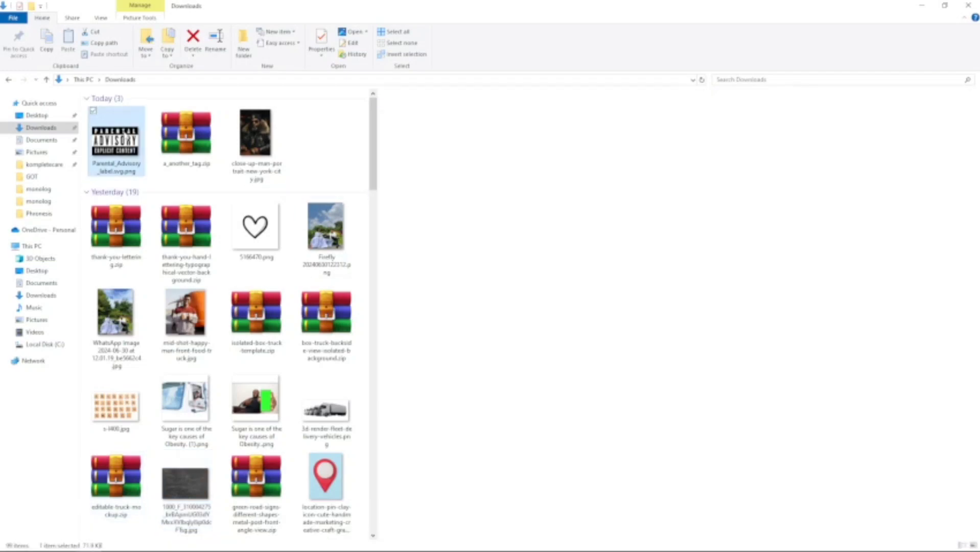
drag(116, 141, 373, 424)
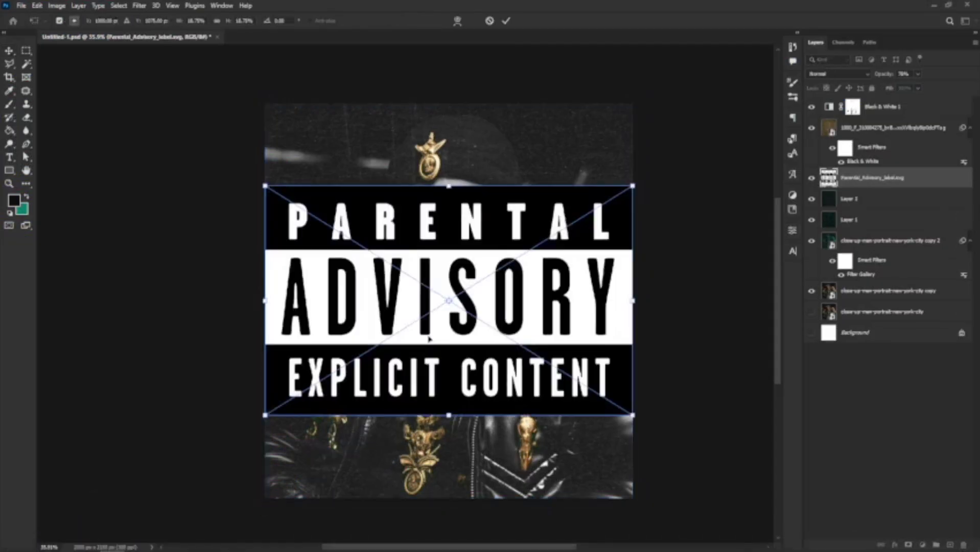
Shrink the Parental Advisory label and commit it over the jacket's lower-right corner.
drag(638, 180, 470, 267)
drag(463, 302, 592, 444)
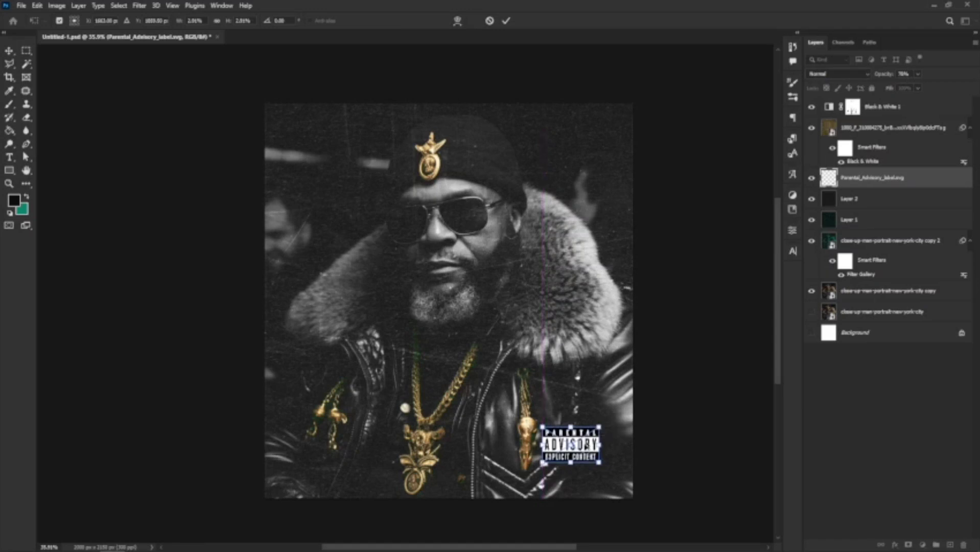
key(Return)
scroll(576, 427, down, 1)
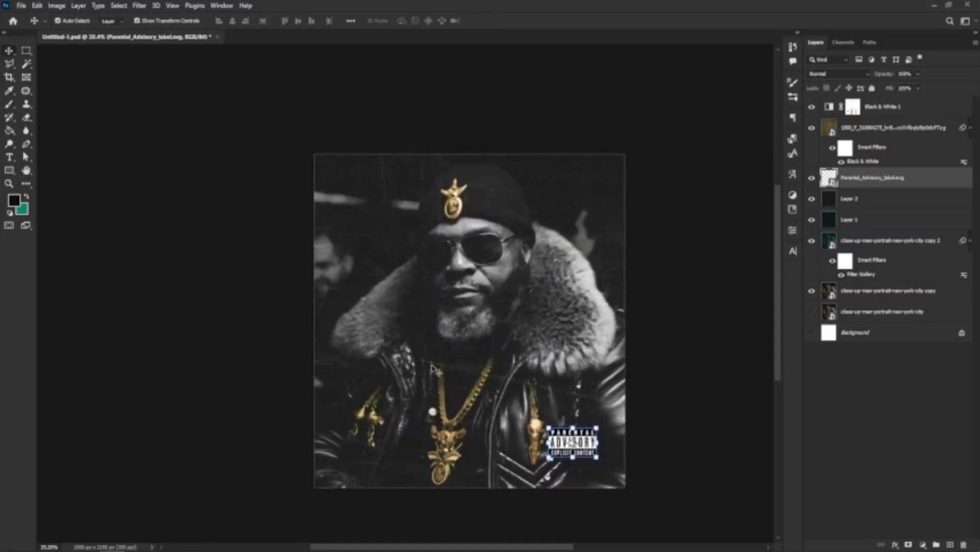
Add a text layer reading 'Huncho' near the chain.
click(9, 156)
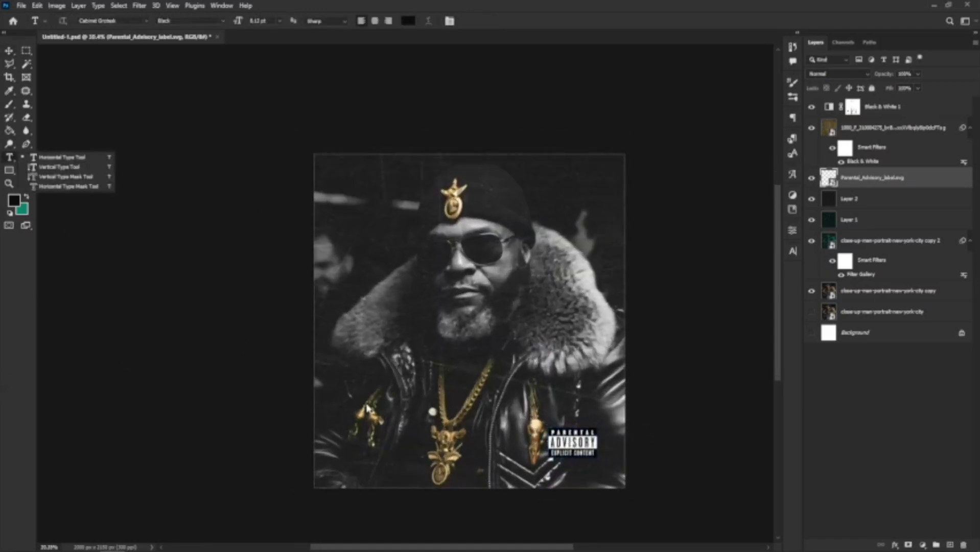
click(358, 383)
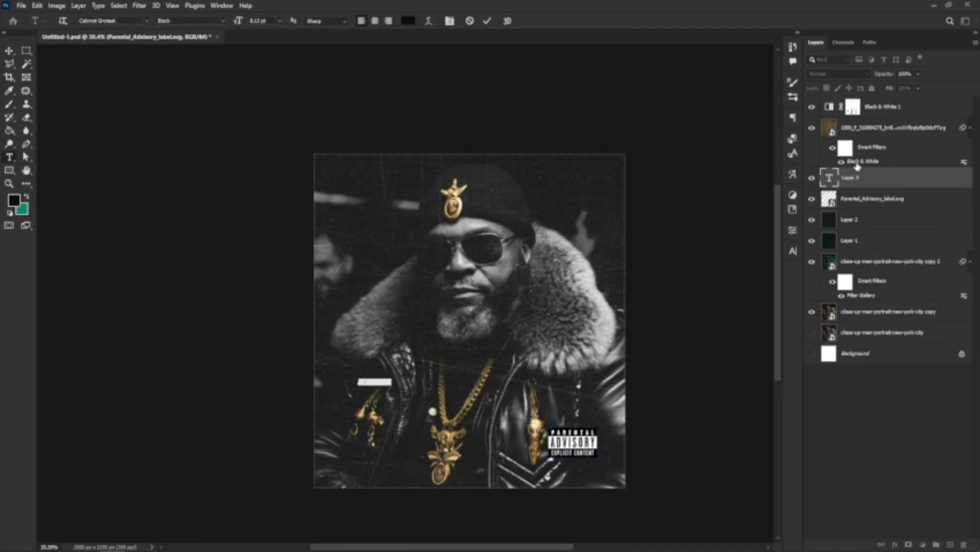
drag(864, 178, 879, 295)
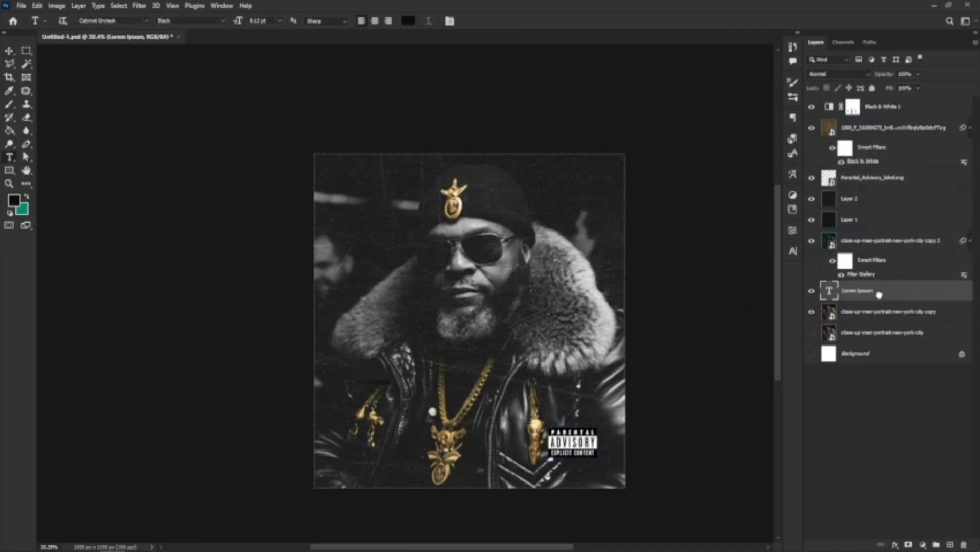
click(372, 429)
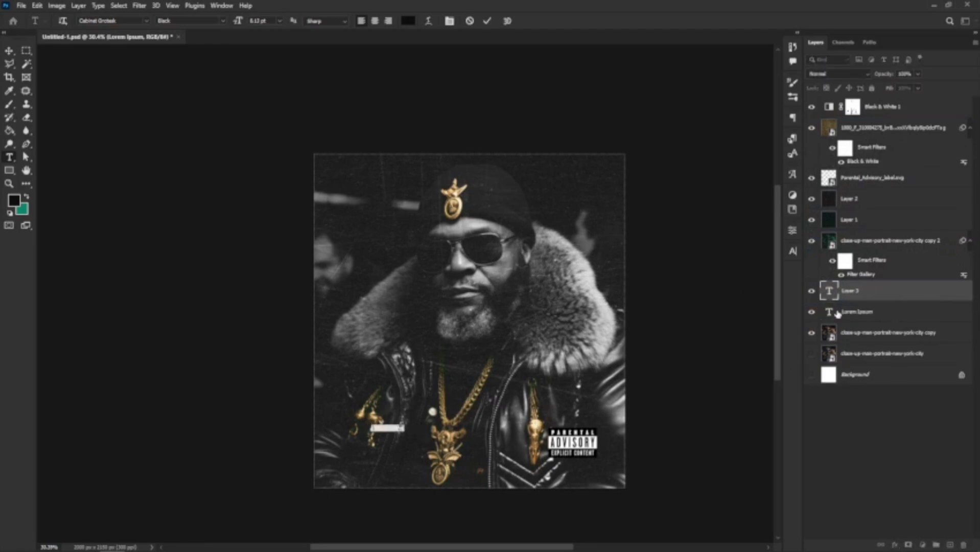
key(BackSpace)
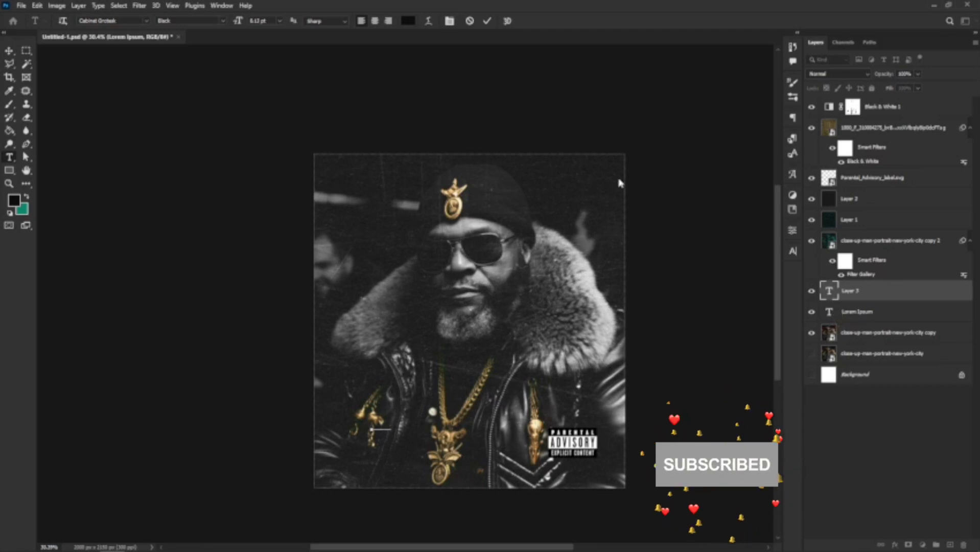
click(9, 51)
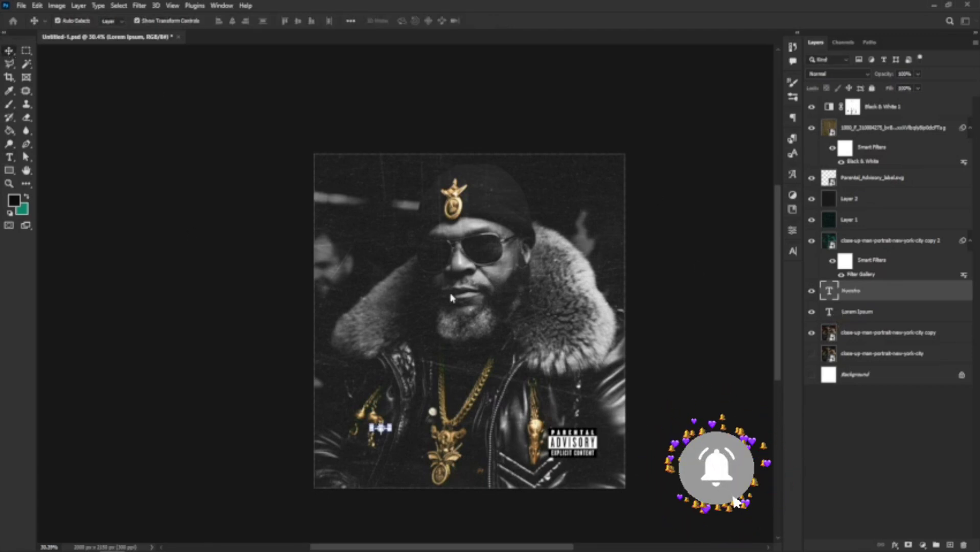
Make the Huncho text white and enlarge it across the chest.
click(793, 251)
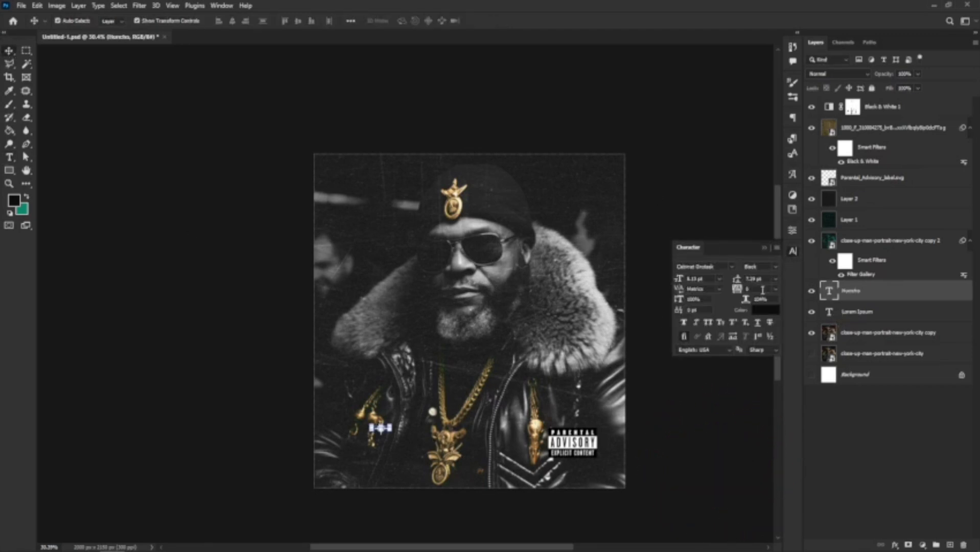
click(765, 310)
drag(681, 135, 521, 90)
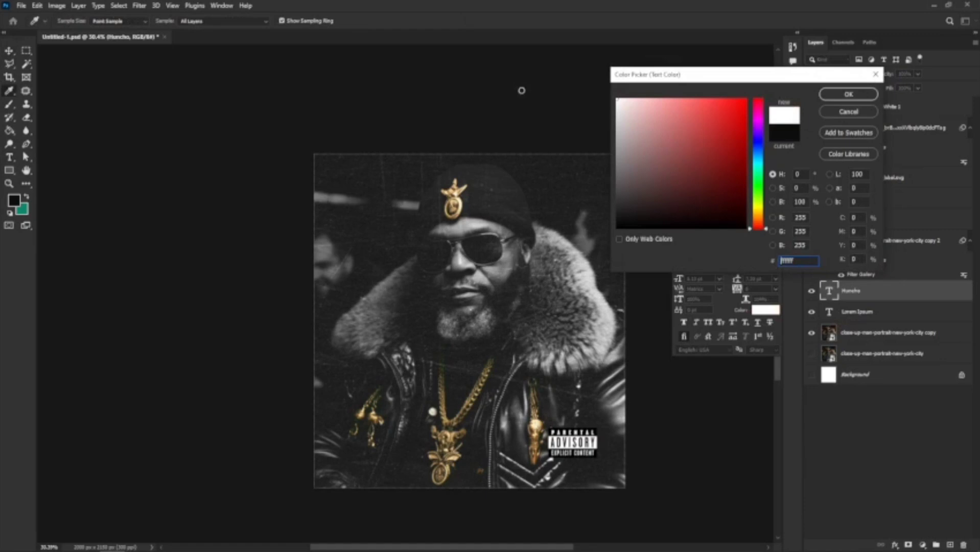
click(842, 94)
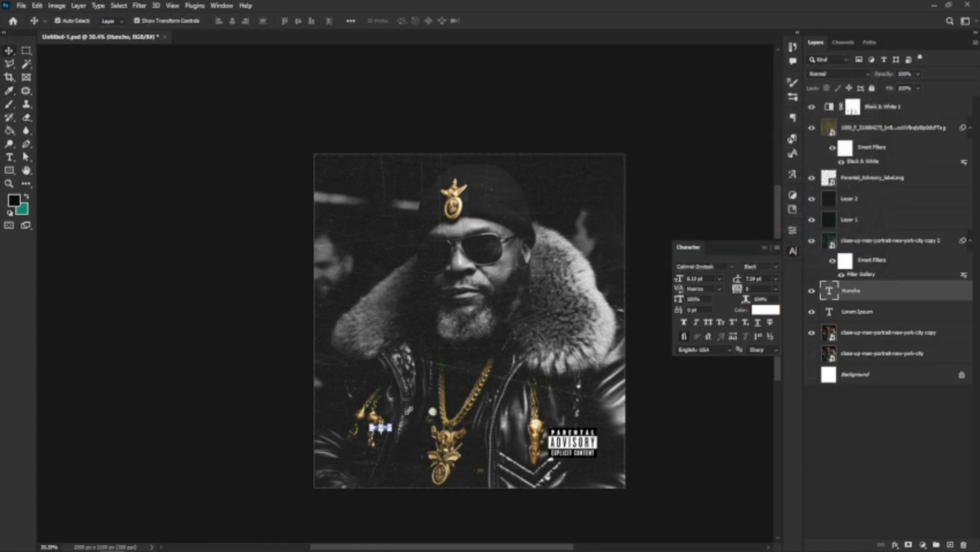
key(ctrl+t)
drag(392, 424, 571, 369)
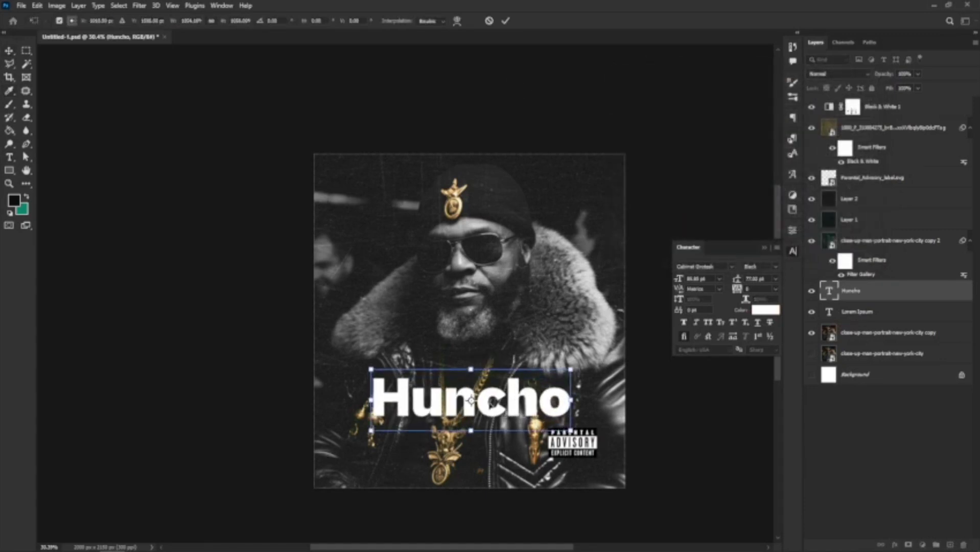
key(Return)
Lock the Black & White 1 adjustment layer and the scratched texture layer.
click(473, 417)
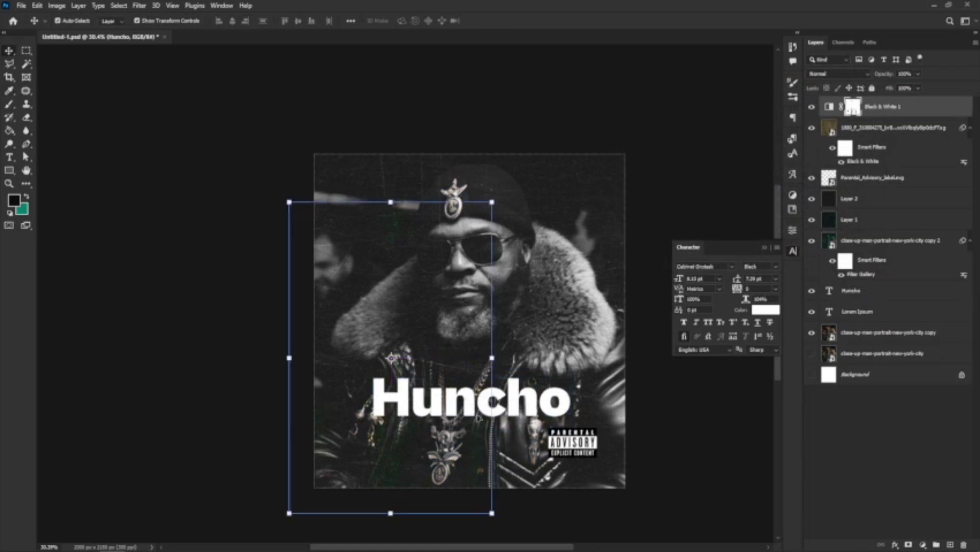
drag(479, 418, 535, 392)
click(871, 89)
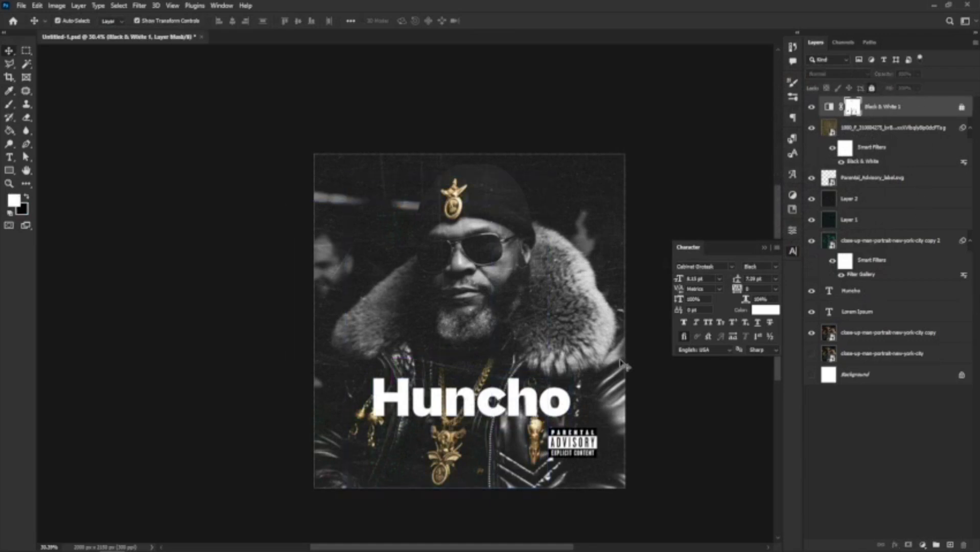
click(449, 406)
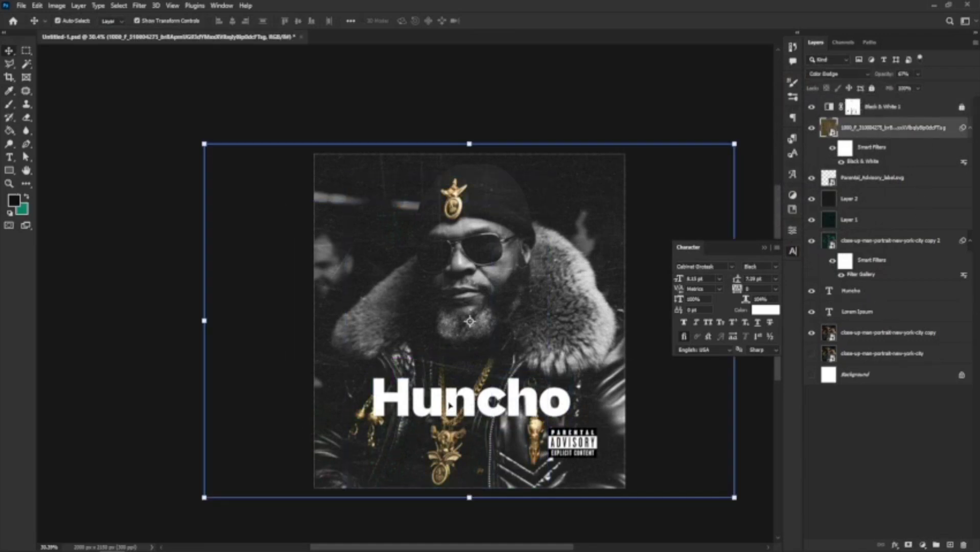
click(872, 89)
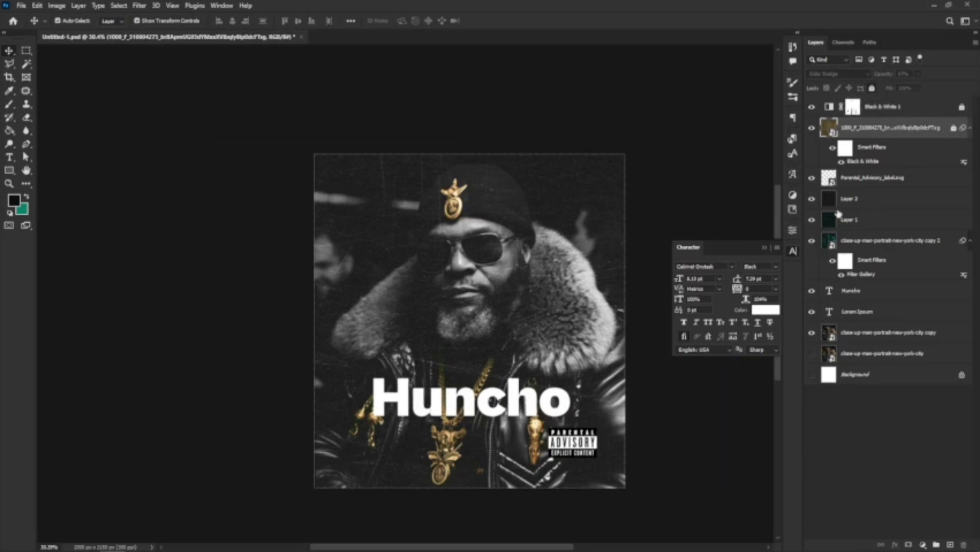
Lock Layer 2, Layer 1 and copy 2 together, and move the Huncho title down-left.
click(876, 184)
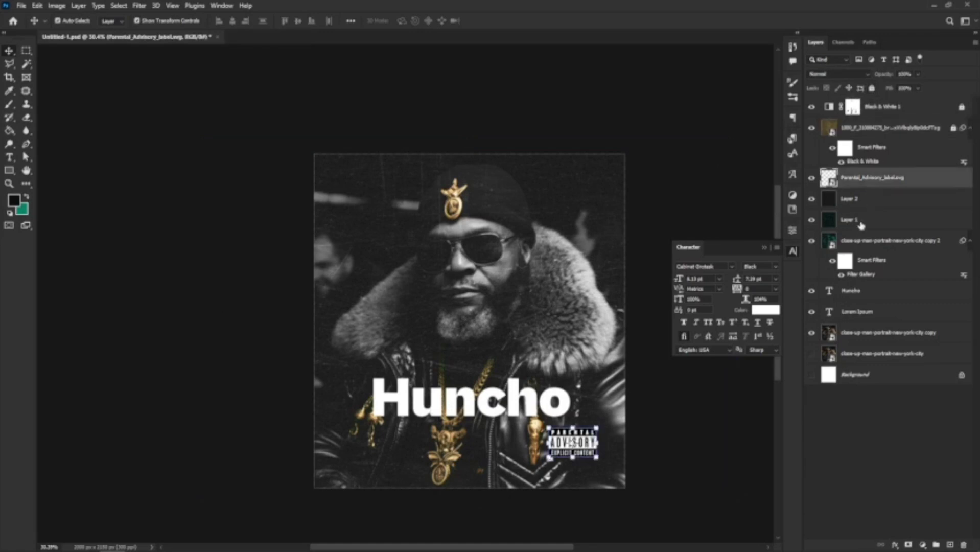
shift+click(864, 240)
ctrl+click(862, 185)
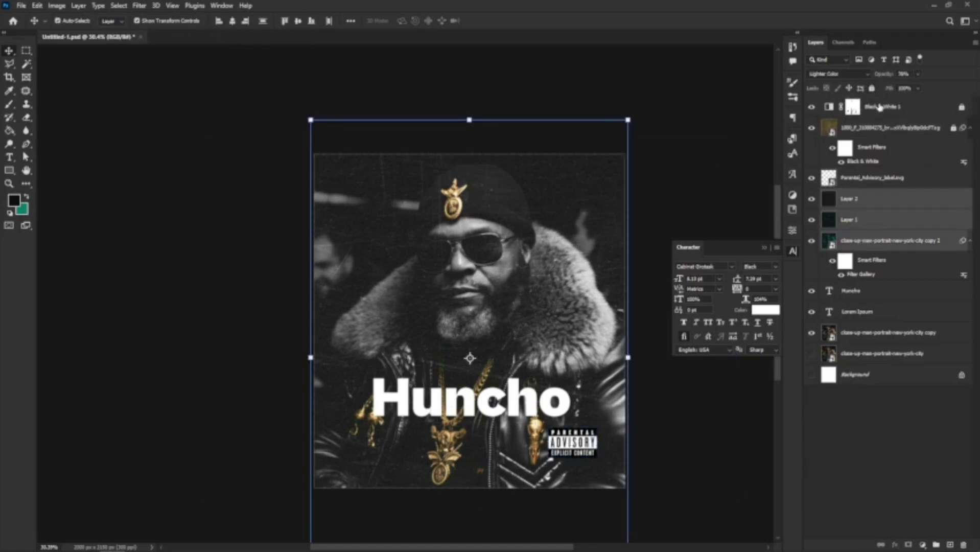
click(874, 89)
drag(444, 428, 377, 451)
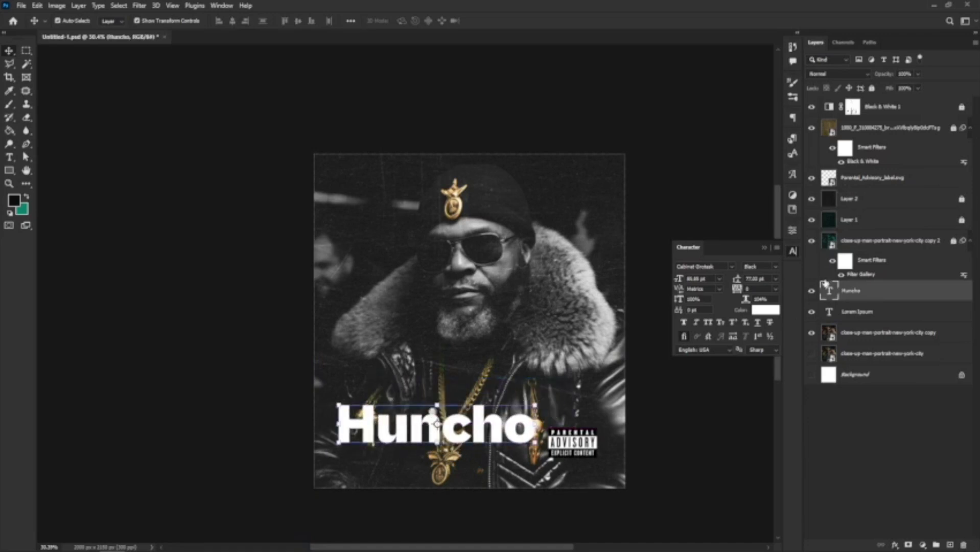
Set the Huncho title font to Another Tag and move it toward the lower left.
click(718, 267)
click(732, 267)
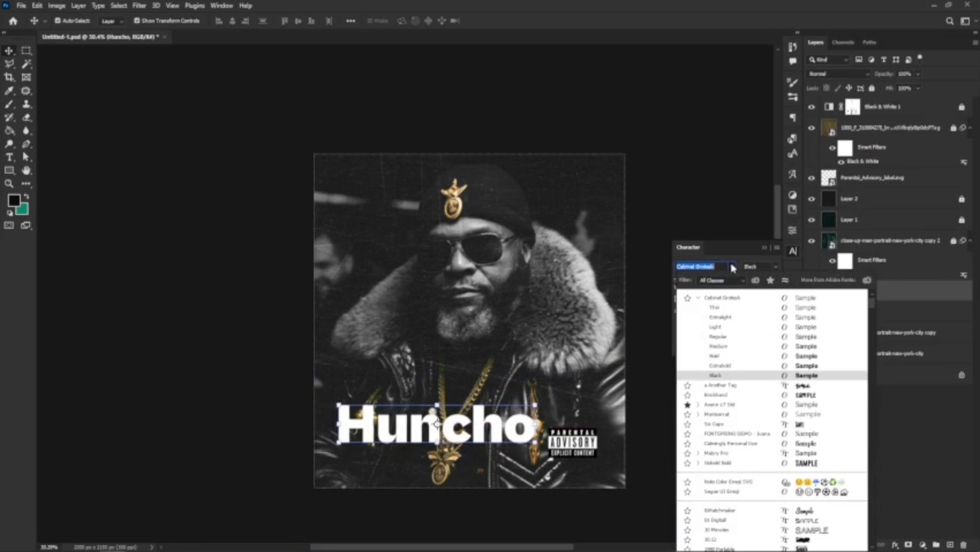
click(710, 386)
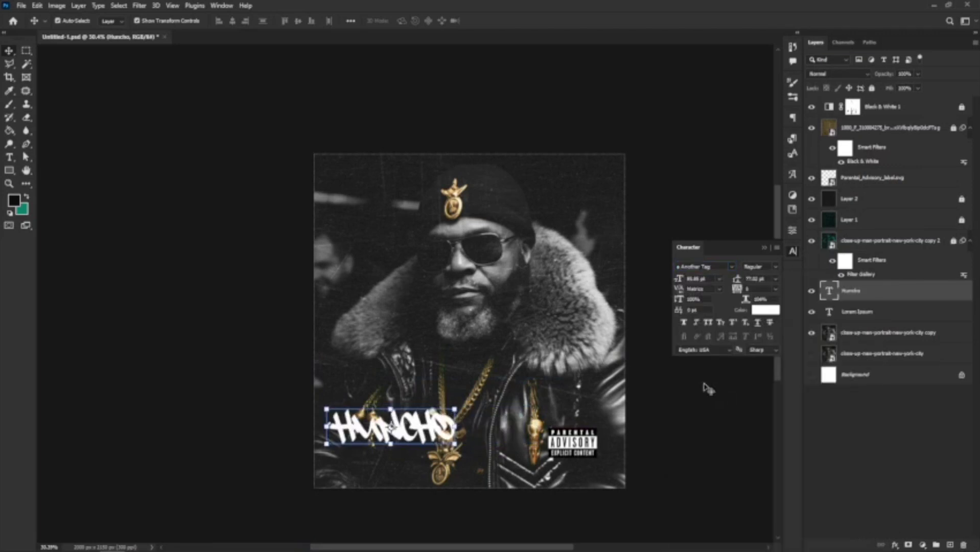
scroll(424, 440, up, 2)
drag(425, 437, 433, 411)
Give the title a Normal blend mode at about 51% opacity.
click(845, 73)
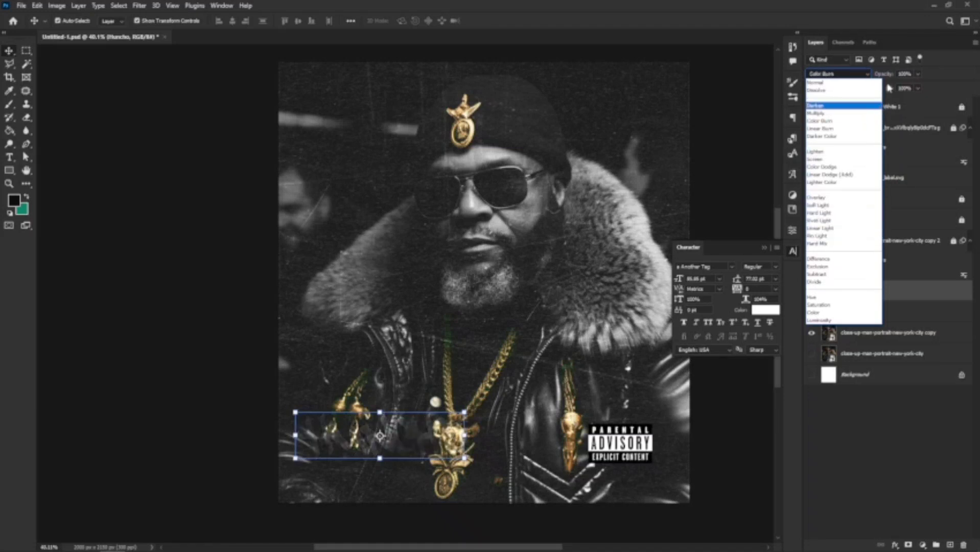
click(816, 82)
click(917, 74)
drag(908, 84, 896, 86)
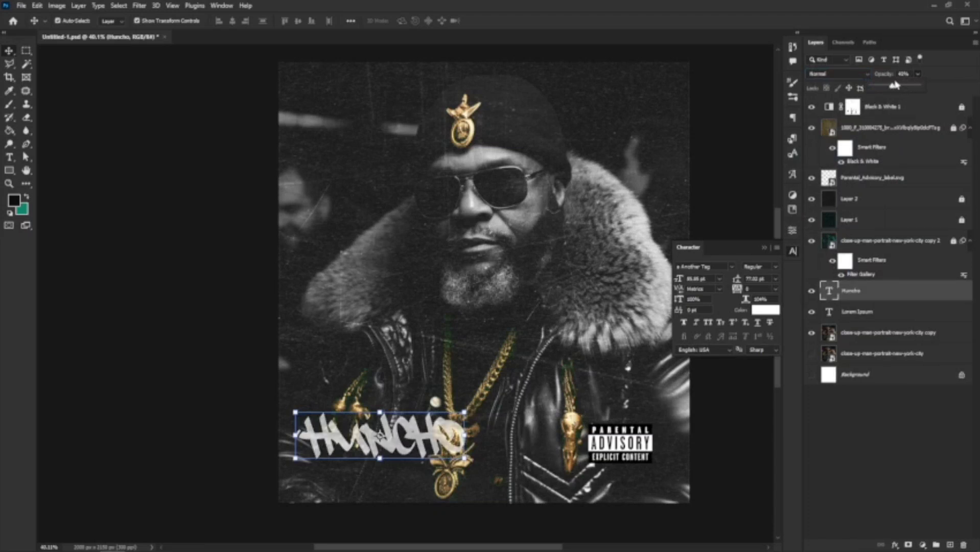
click(895, 87)
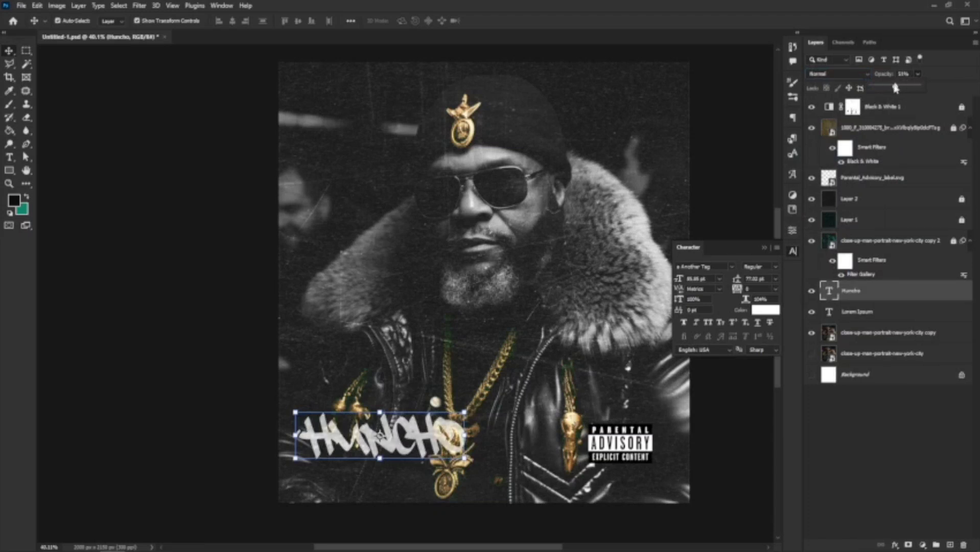
Raise the Huncho title slightly over the gold chains.
scroll(483, 274, down, 3)
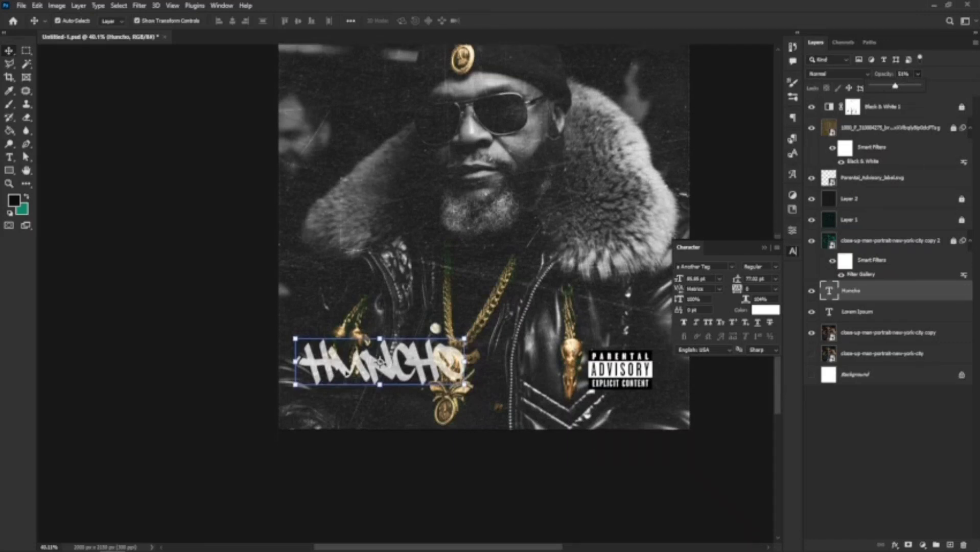
drag(403, 364, 420, 359)
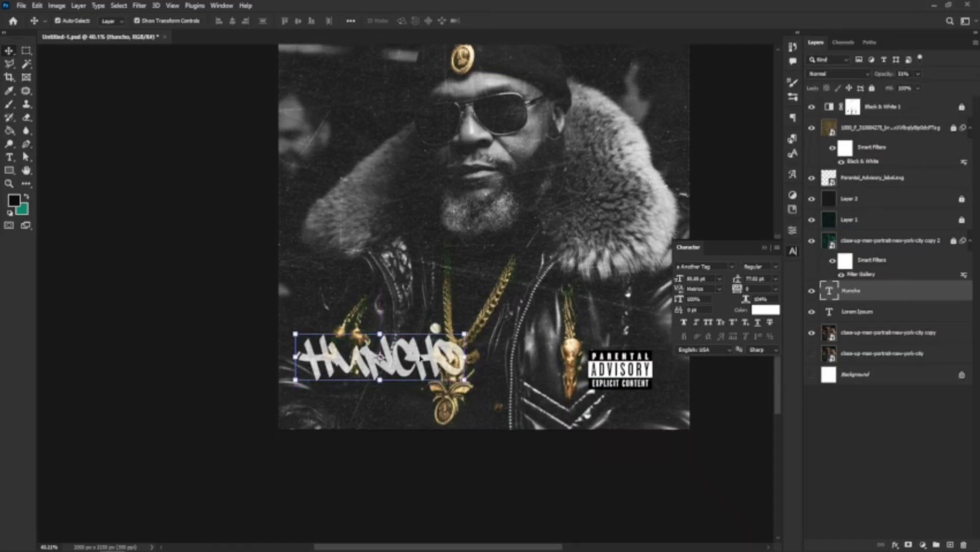
scroll(381, 356, down, 2)
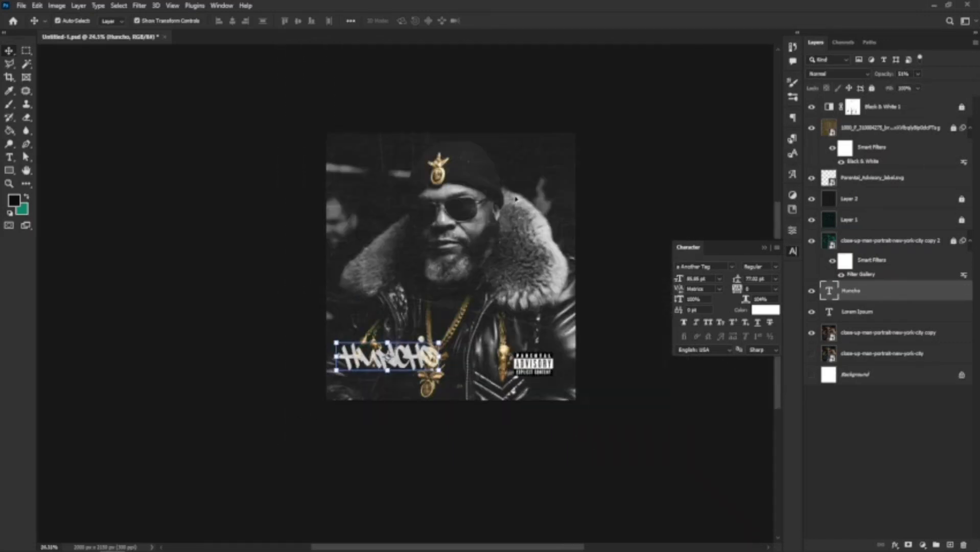
scroll(378, 362, up, 1)
scroll(376, 374, down, 1)
scroll(371, 391, up, 2)
scroll(371, 391, up, 1)
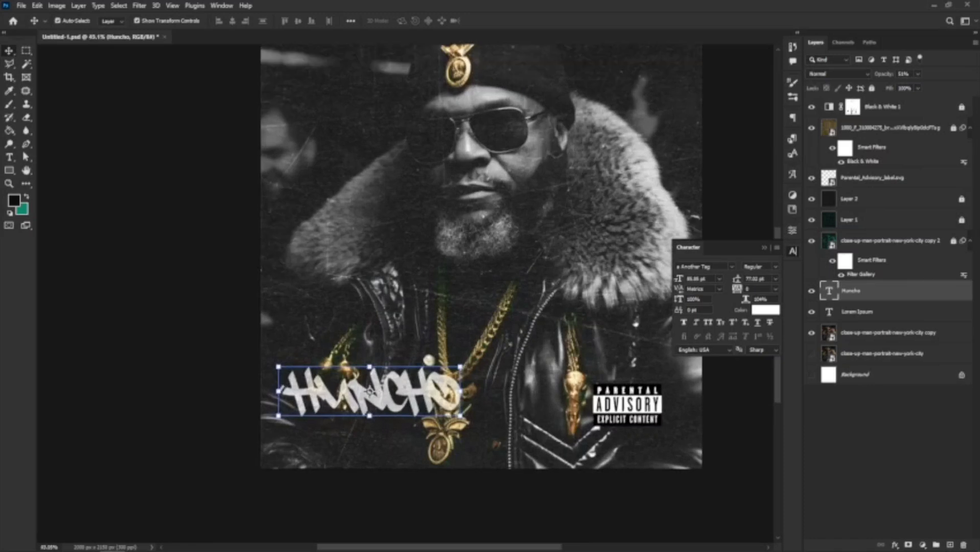
Duplicate the Huncho title, shrink the copy to 46 pt, and tuck it just beneath.
key(ctrl+j)
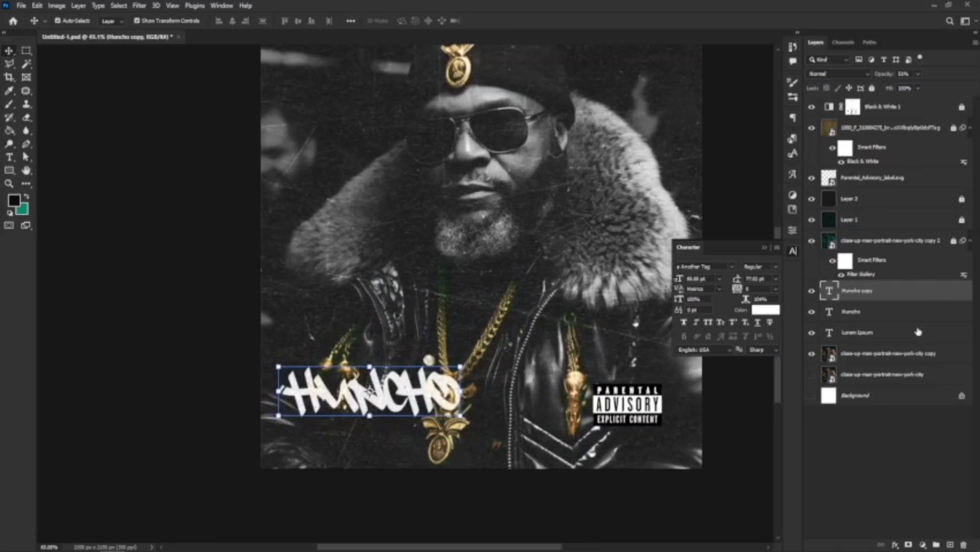
drag(402, 393, 402, 441)
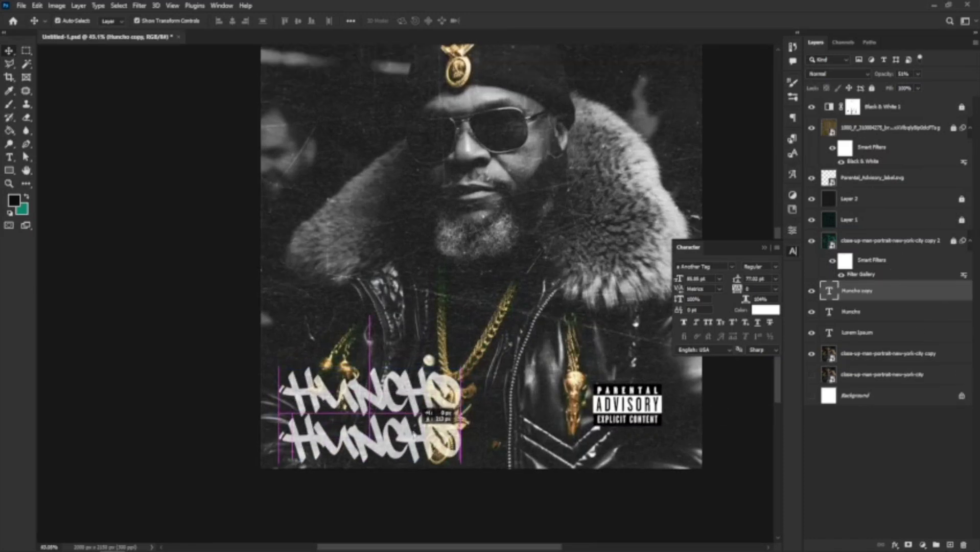
click(720, 280)
click(711, 393)
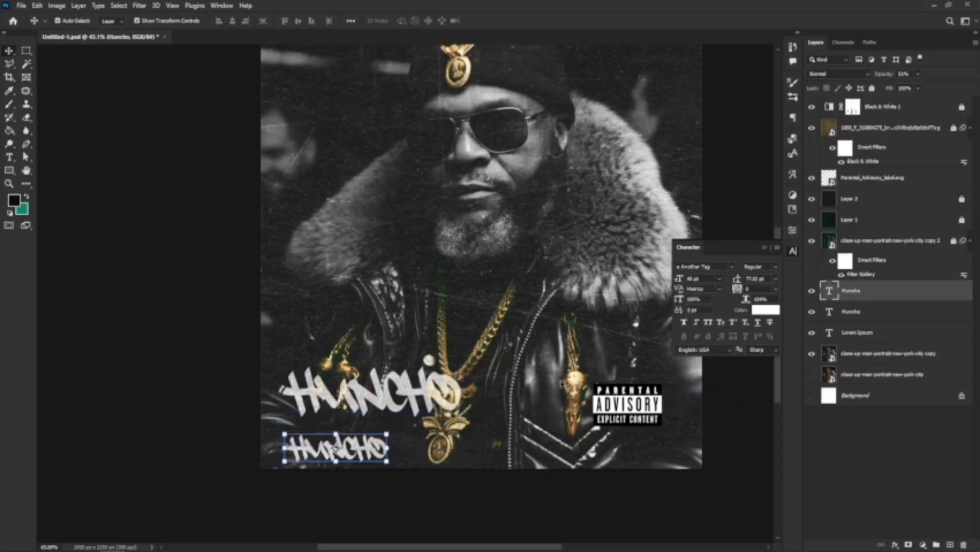
drag(358, 458, 389, 439)
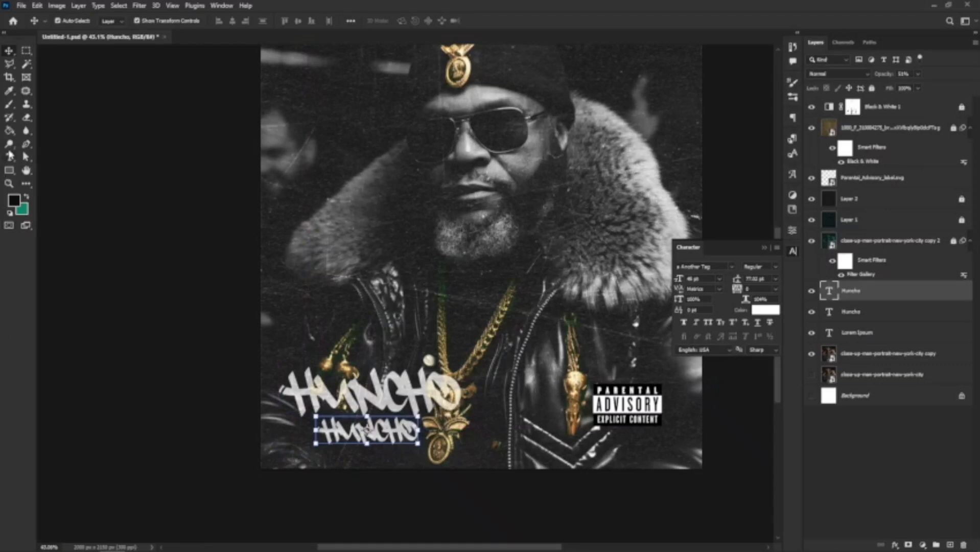
Retype the small copy as 'The Angel'.
click(9, 143)
click(9, 157)
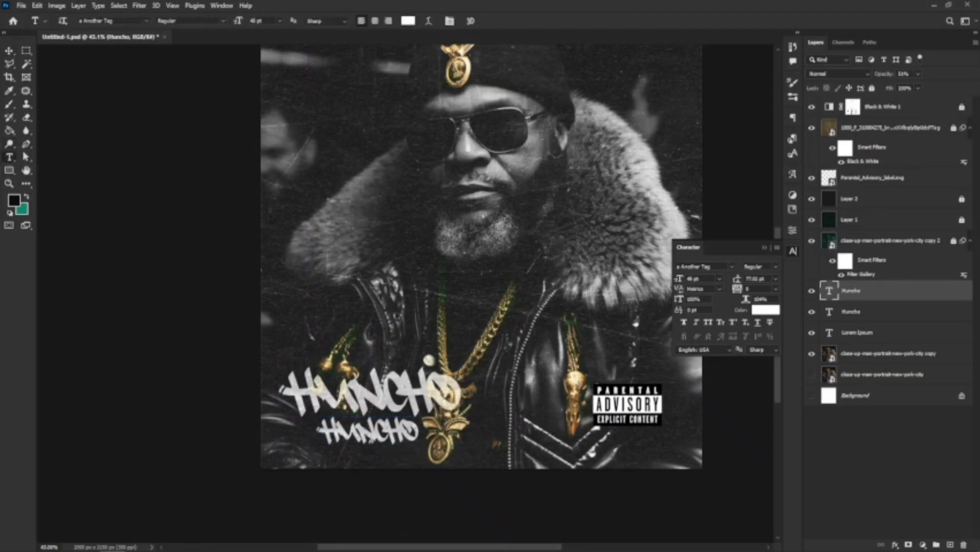
double_click(378, 445)
text(The)
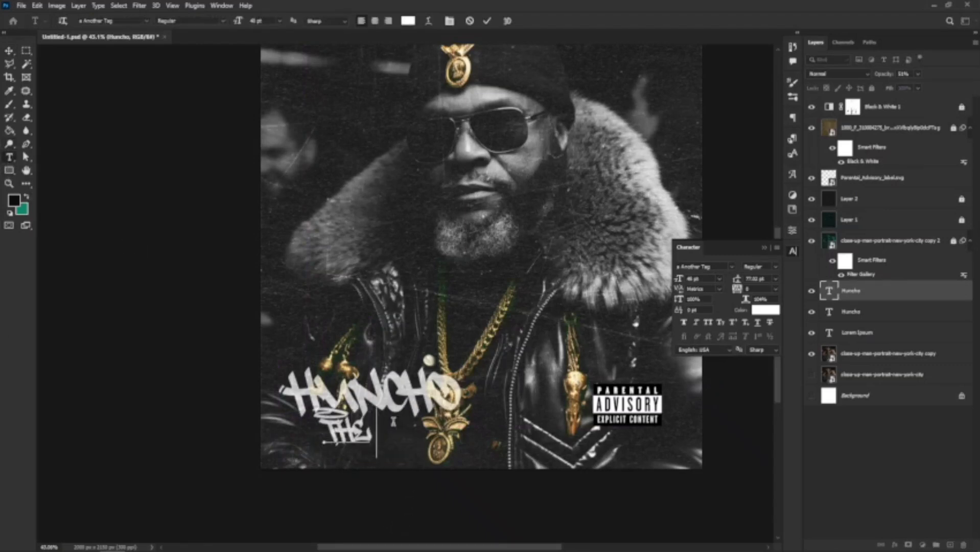
text( Ange)
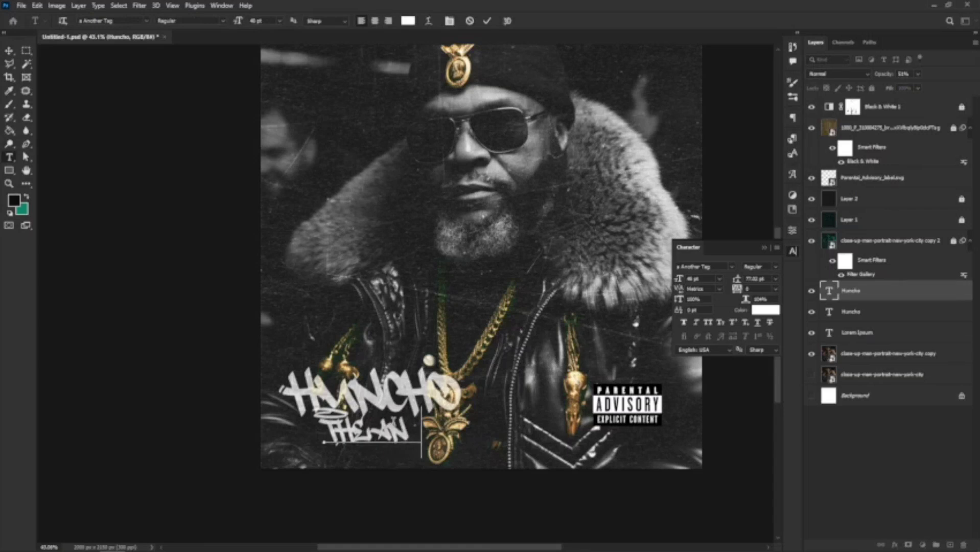
text(ls)
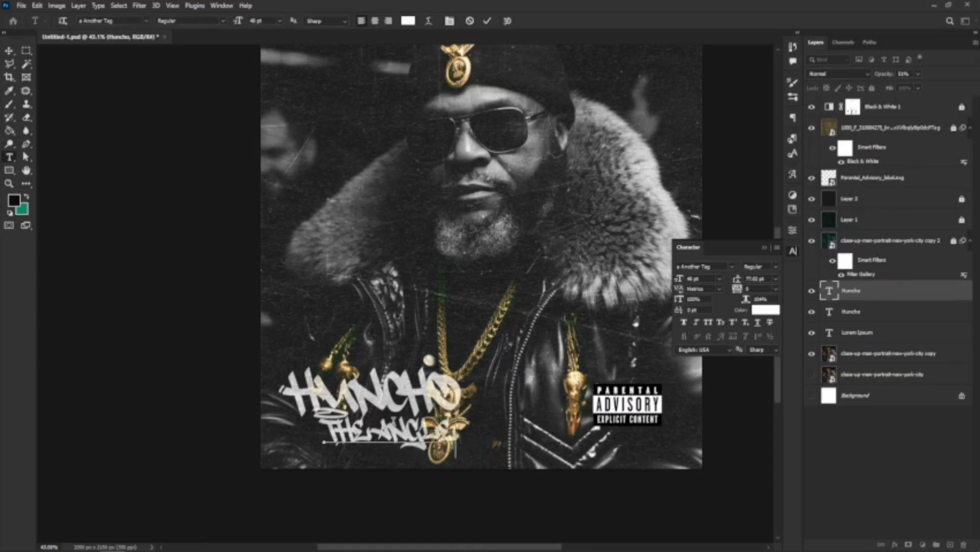
Commit the subtitle and shift both title lines slightly up and left.
scroll(390, 448, down, 3)
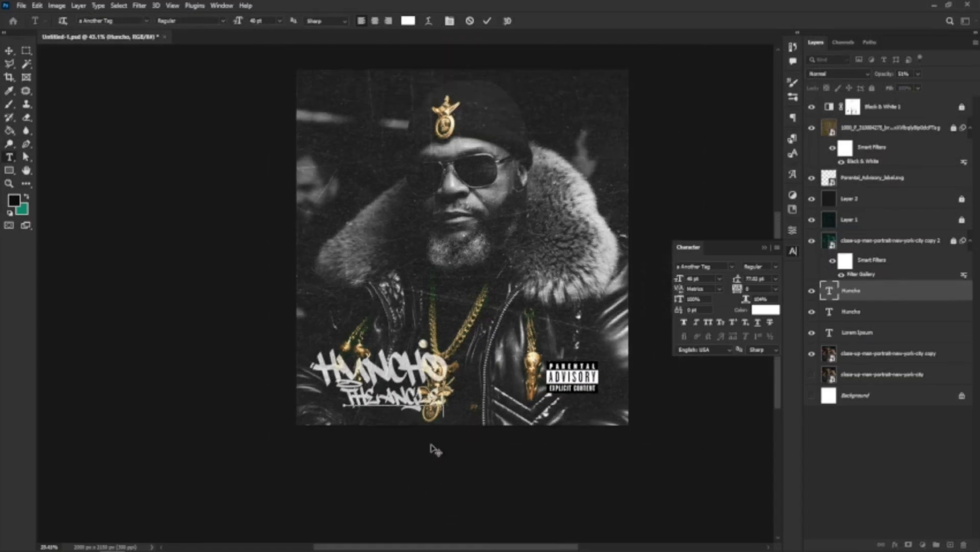
click(9, 51)
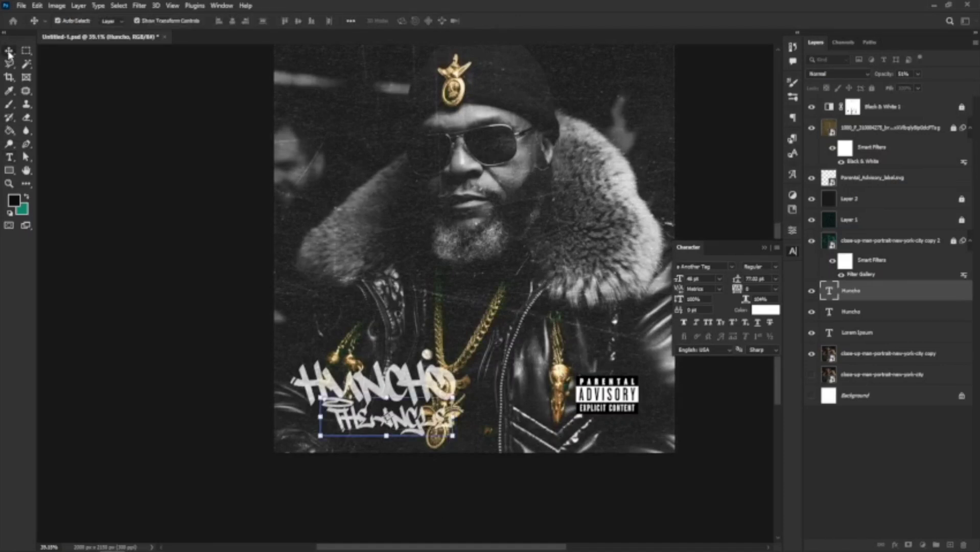
click(358, 390)
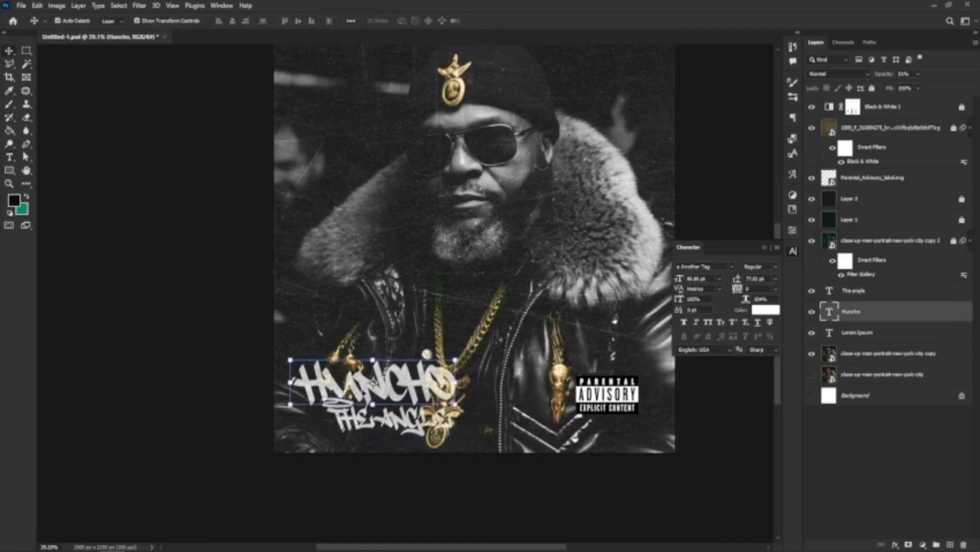
ctrl+shift+click(364, 422)
mouse_move(358, 409)
mouse_down()
mouse_move(355, 400)
mouse_move(361, 427)
mouse_move(376, 418)
mouse_move(357, 417)
mouse_up()
click(475, 449)
click(383, 419)
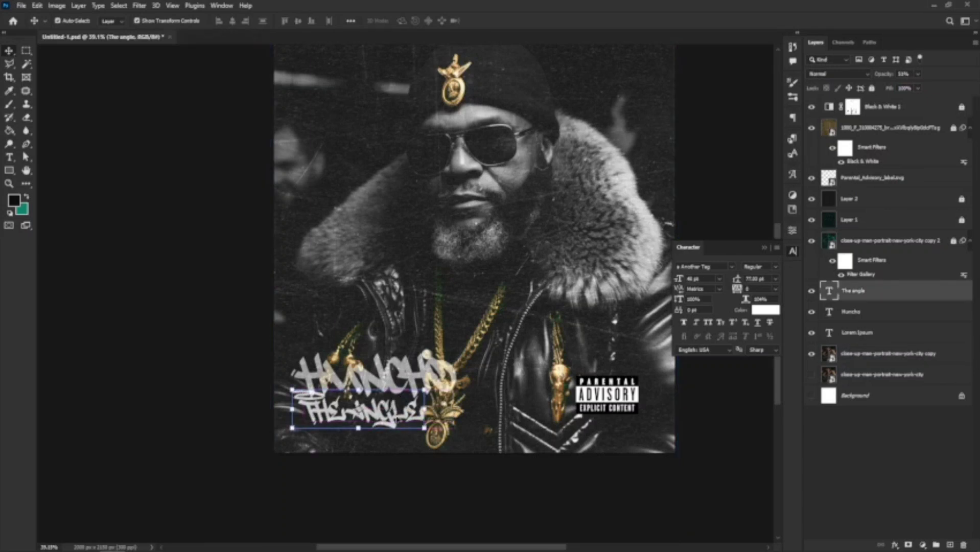
Lower The Angel subtitle slightly and stretch it taller with Free Transform.
scroll(396, 399, up, 2)
scroll(396, 404, down, 5)
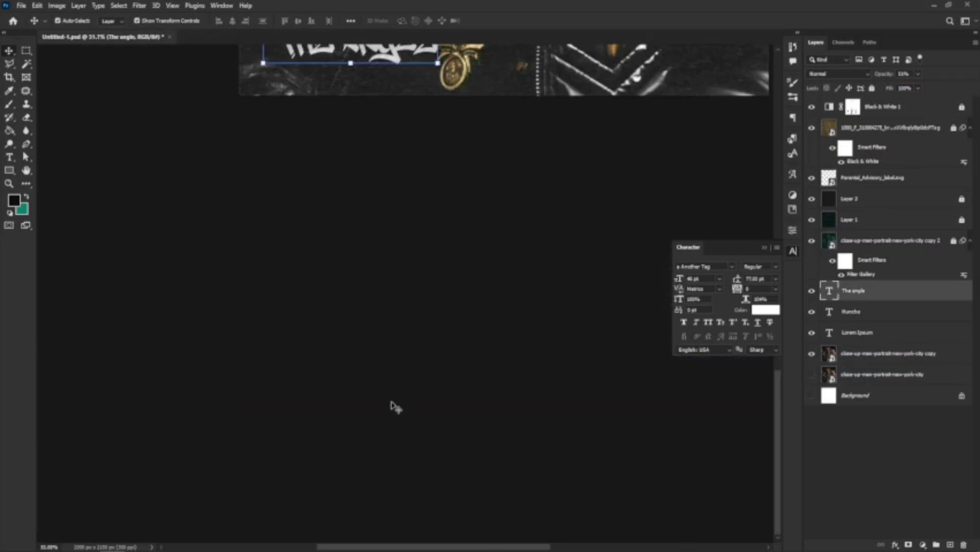
scroll(401, 389, up, 3)
drag(393, 233, 394, 240)
drag(437, 266, 369, 238)
key(Return)
Start a new text layer beside the man's face.
scroll(439, 143, down, 4)
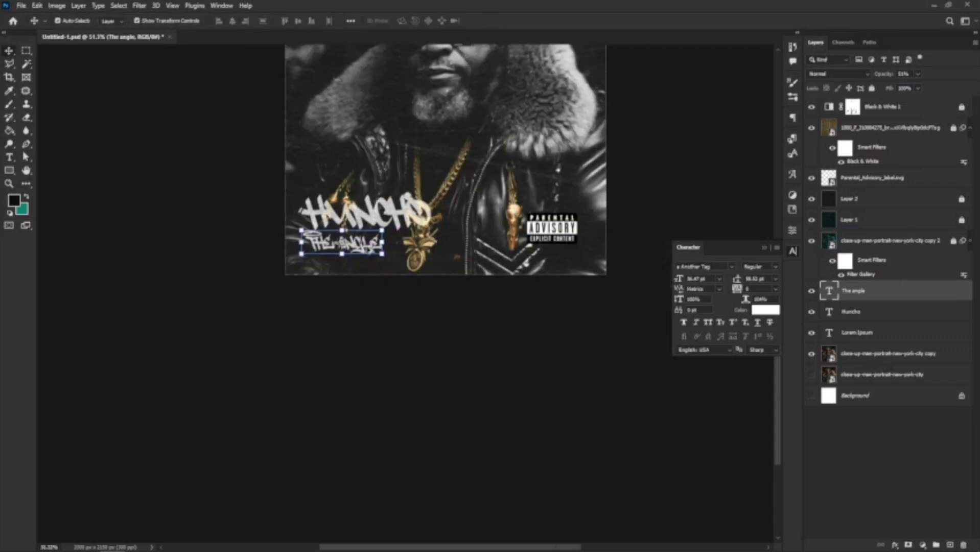
scroll(451, 107, up, 1)
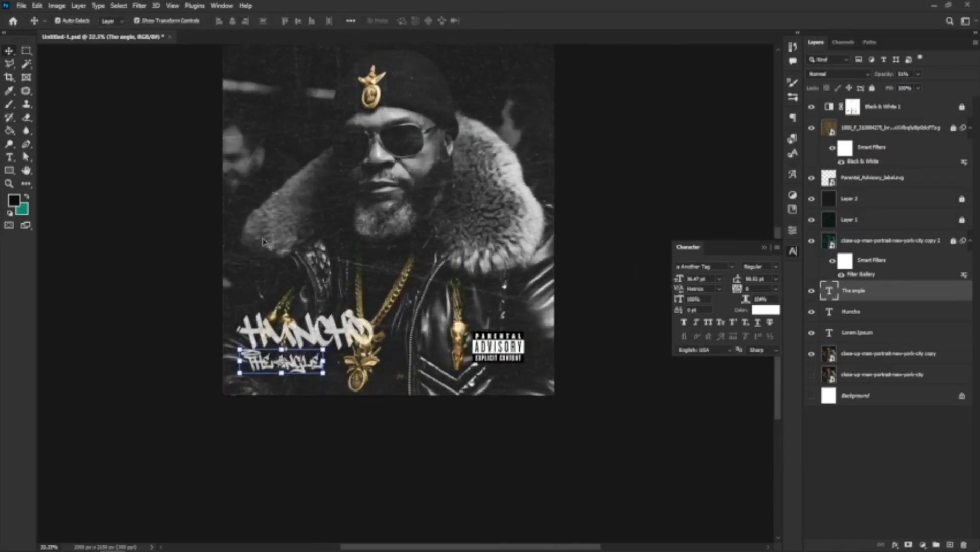
click(8, 158)
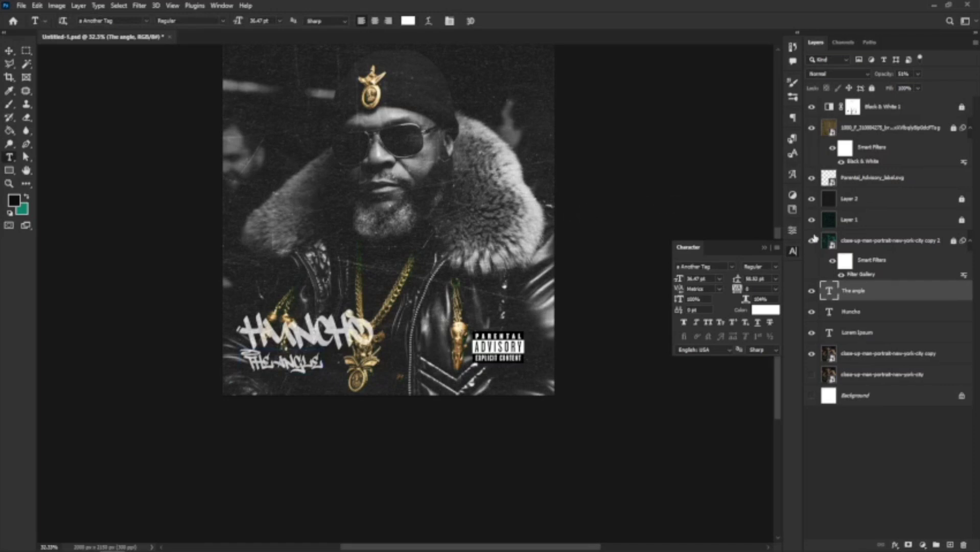
click(301, 152)
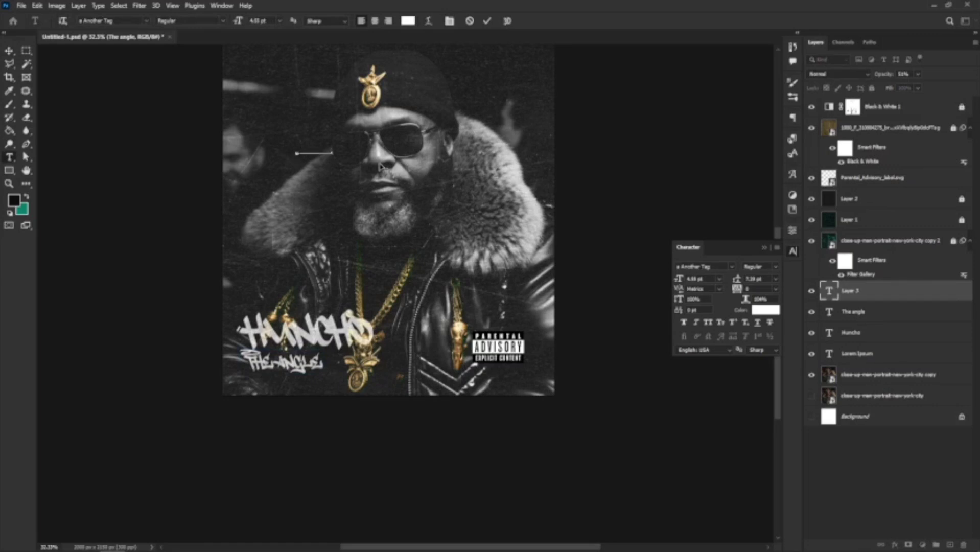
Type 'the angle' and set it in Cabinet Grotesk at 24 pt.
text(the angle)
click(732, 267)
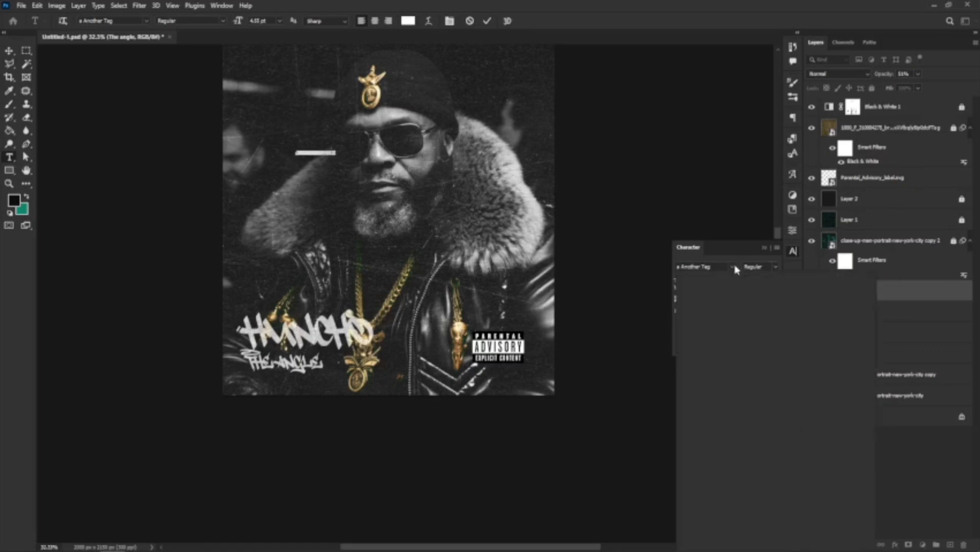
click(722, 308)
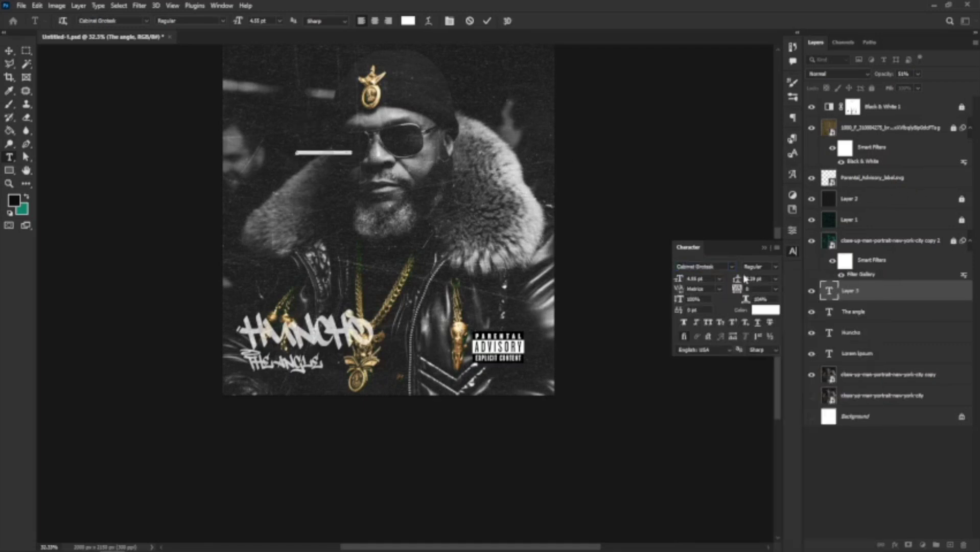
click(718, 280)
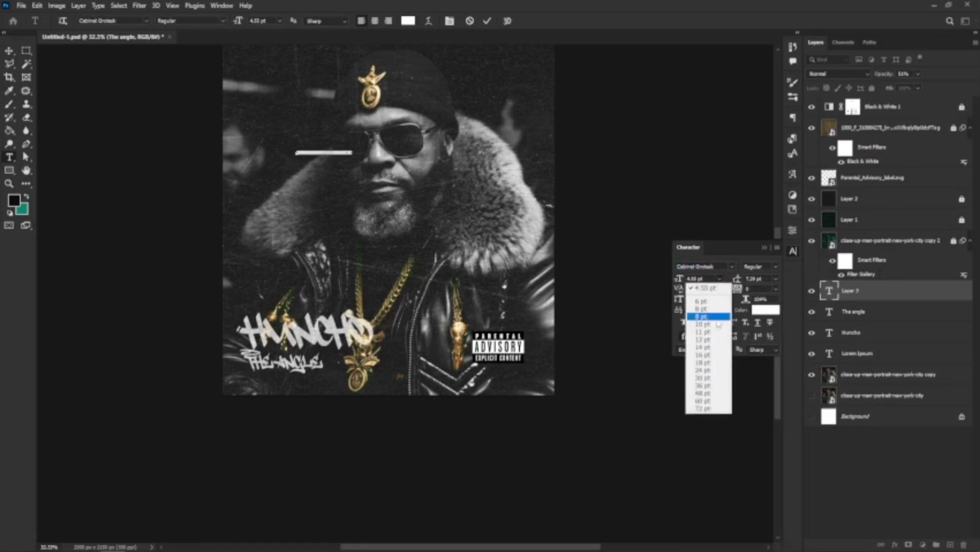
click(712, 351)
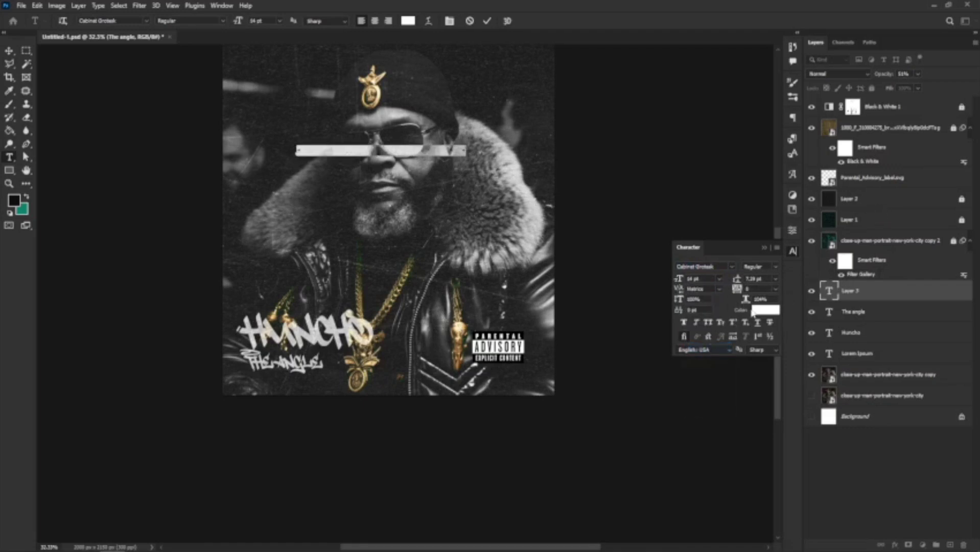
click(10, 51)
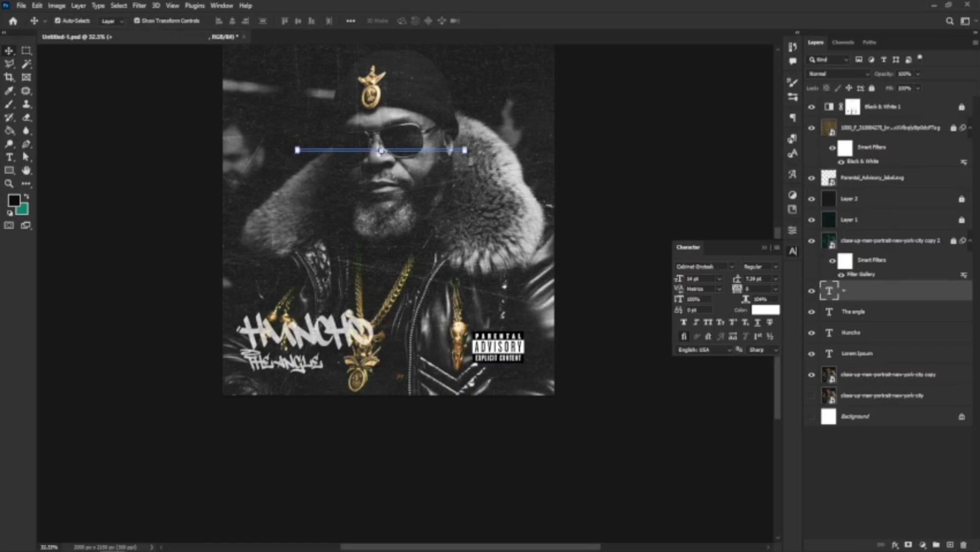
Rotate the new text to run vertically along the cover's left edge.
drag(469, 156, 392, 236)
drag(380, 202, 242, 195)
key(Return)
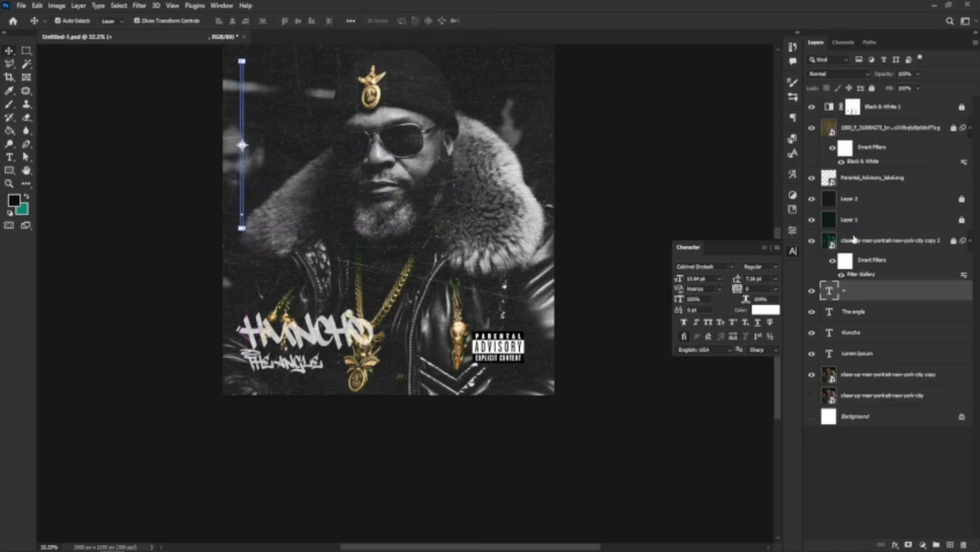
Make the vertical text Black weight, settling its size at 24 pt.
click(775, 266)
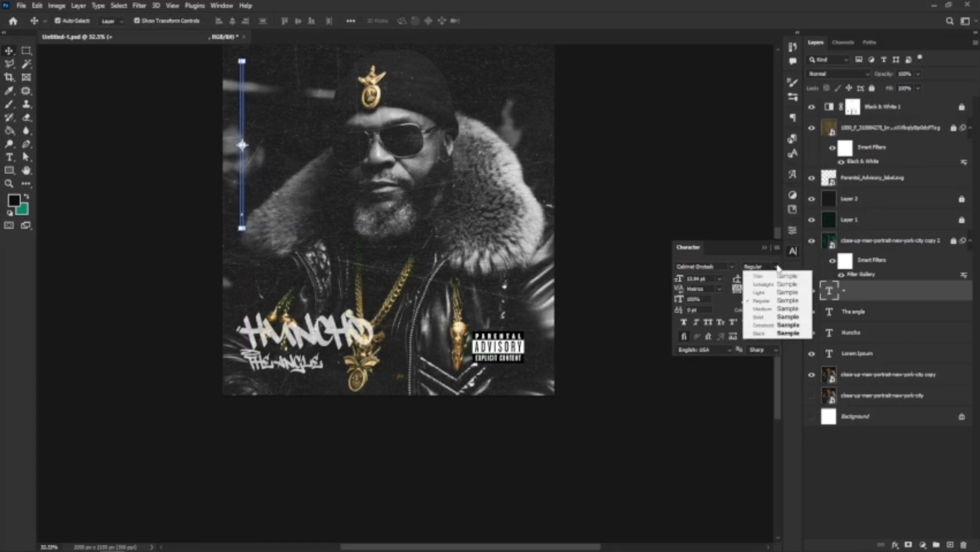
click(764, 333)
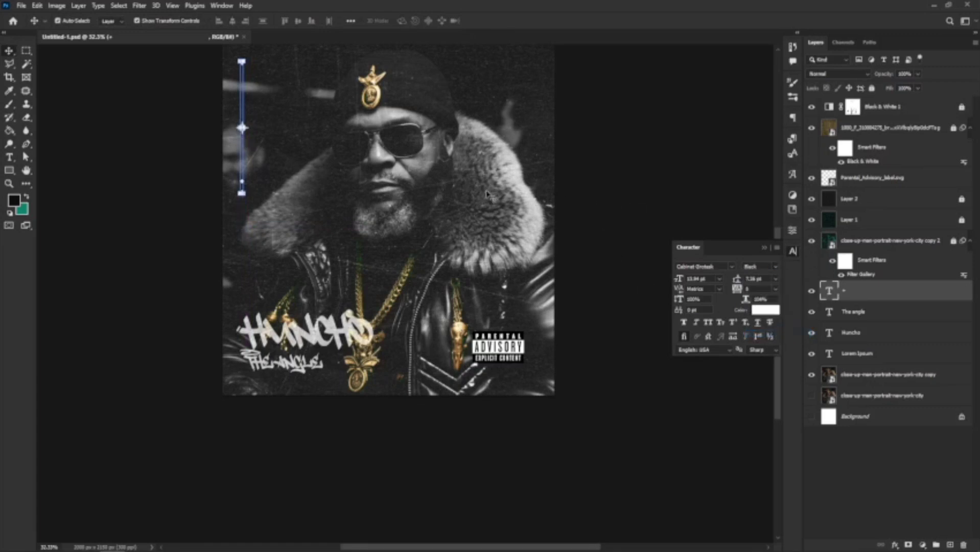
click(720, 278)
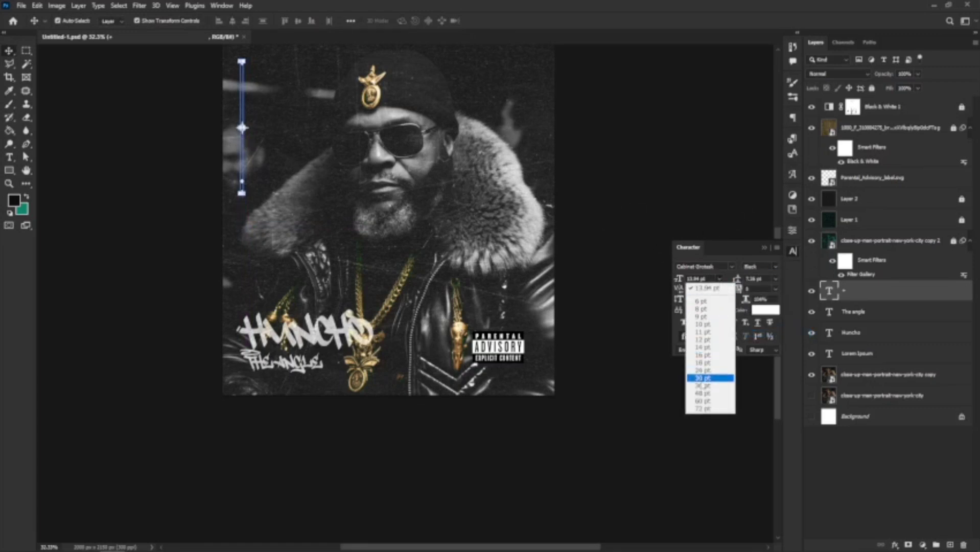
click(707, 385)
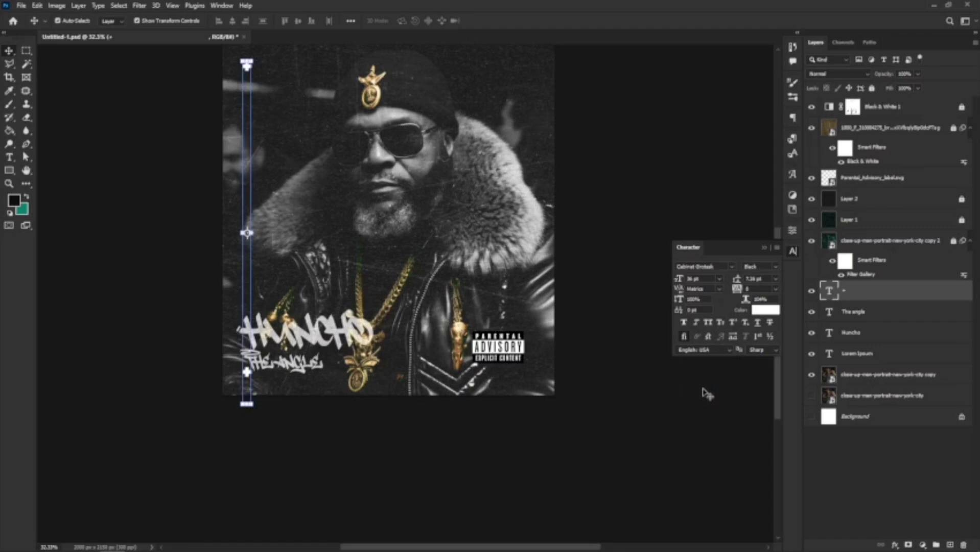
click(720, 278)
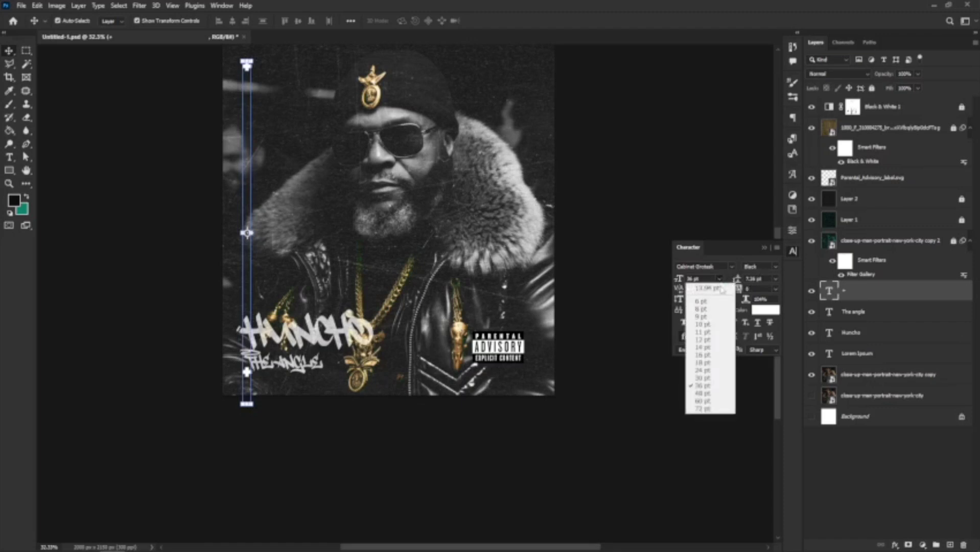
click(711, 371)
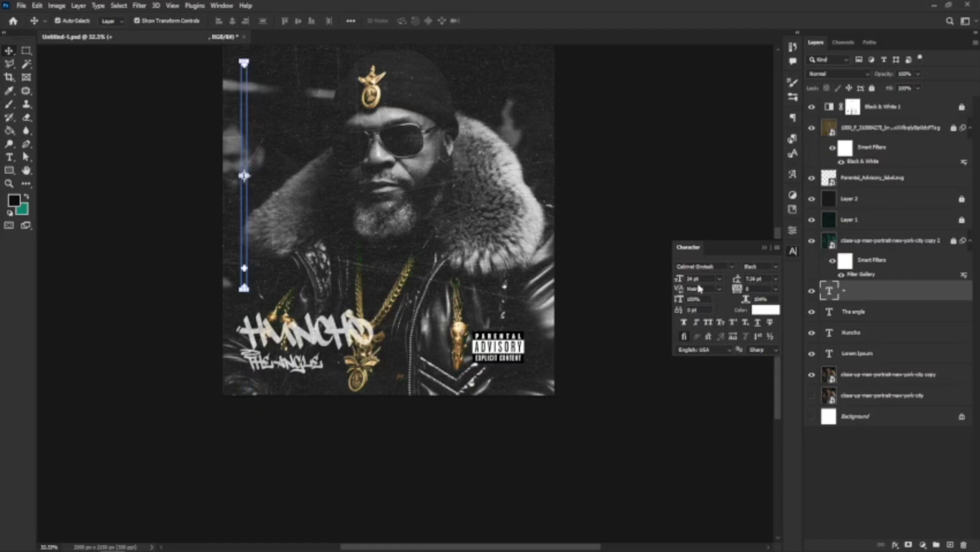
drag(244, 267, 246, 268)
Delete the extra symbols from the vertical text and type '*' in their place.
click(9, 157)
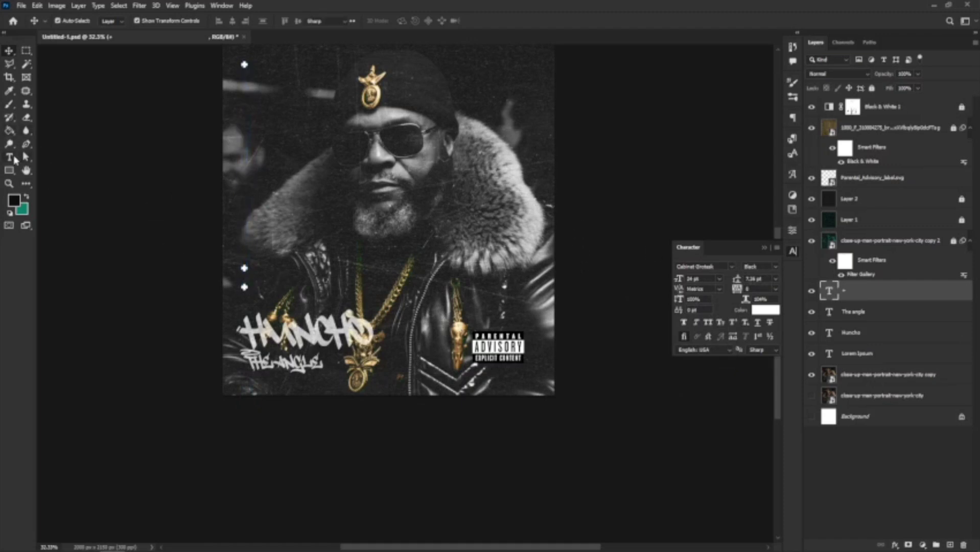
click(244, 66)
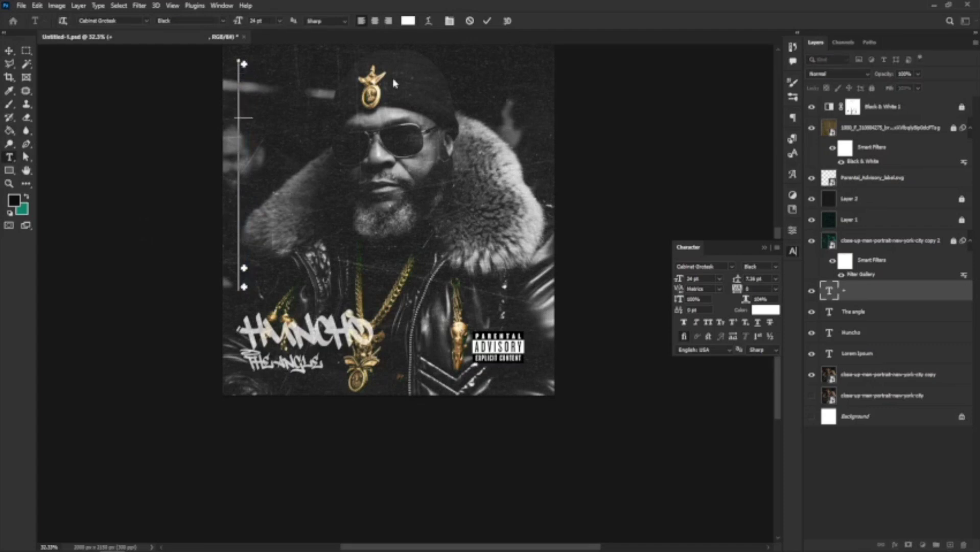
key(BackSpace)
key(BackSpace)
key(BackSpace)
key(BackSpace)
key(BackSpace)
key(BackSpace)
key(BackSpace)
key(BackSpace)
key(BackSpace)
key(BackSpace)
key(BackSpace)
key(BackSpace)
key(BackSpace)
key(BackSpace)
key(BackSpace)
key(BackSpace)
key(BackSpace)
key(BackSpace)
key(BackSpace)
key(BackSpace)
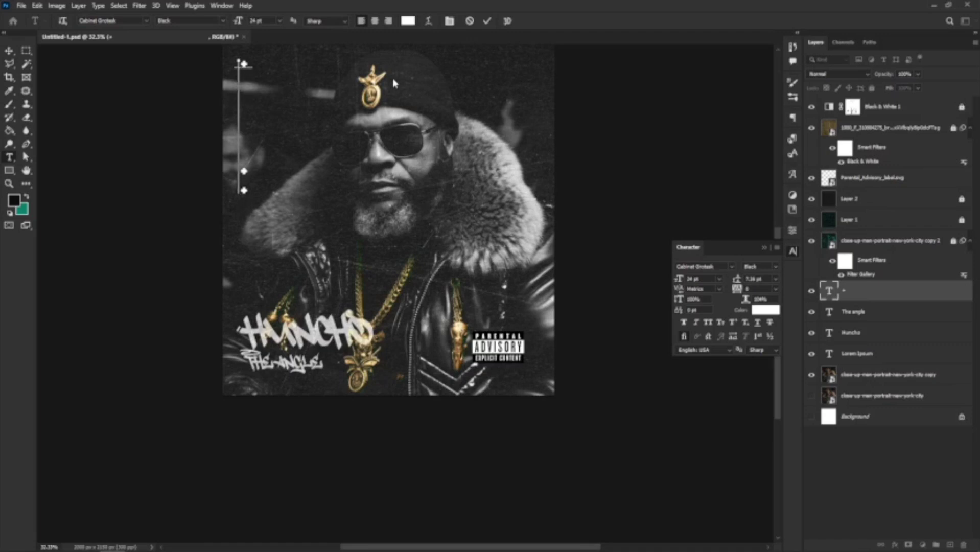
key(BackSpace)
text(*)
click(8, 51)
Fade the sparkle column to about 53% opacity.
scroll(346, 280, down, 2)
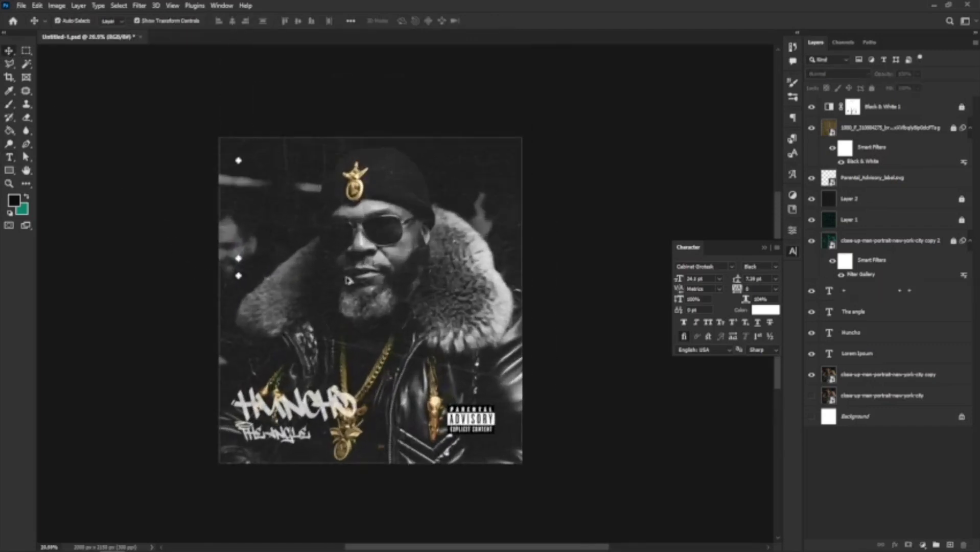
scroll(346, 280, up, 2)
click(212, 247)
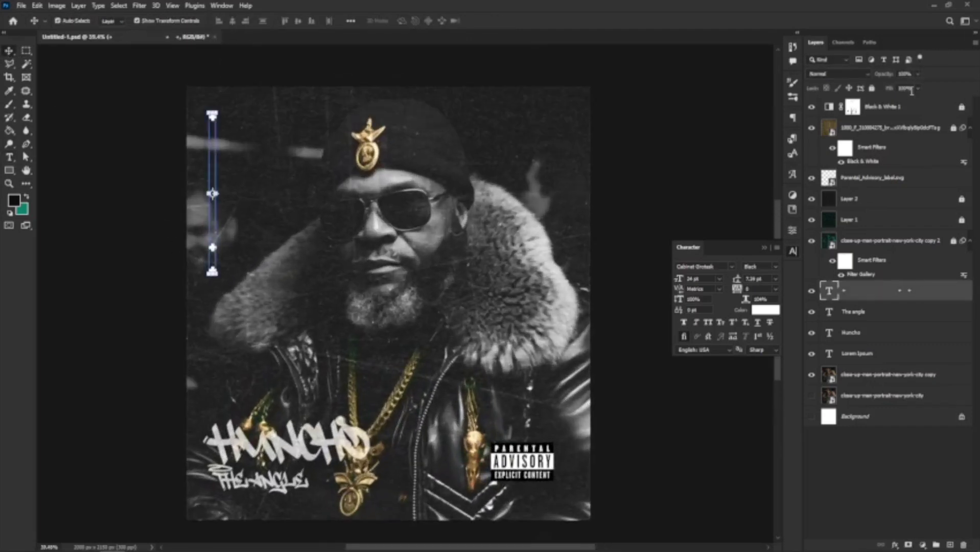
drag(918, 76, 902, 90)
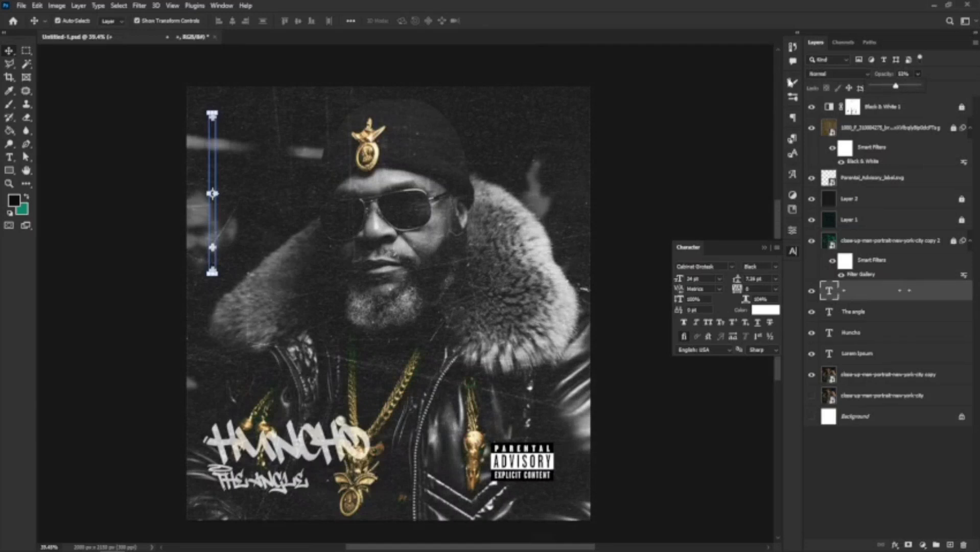
click(294, 254)
scroll(290, 212, down, 2)
Run Select > Subject on the portrait copy and copy the man onto Layer 3.
scroll(361, 187, up, 1)
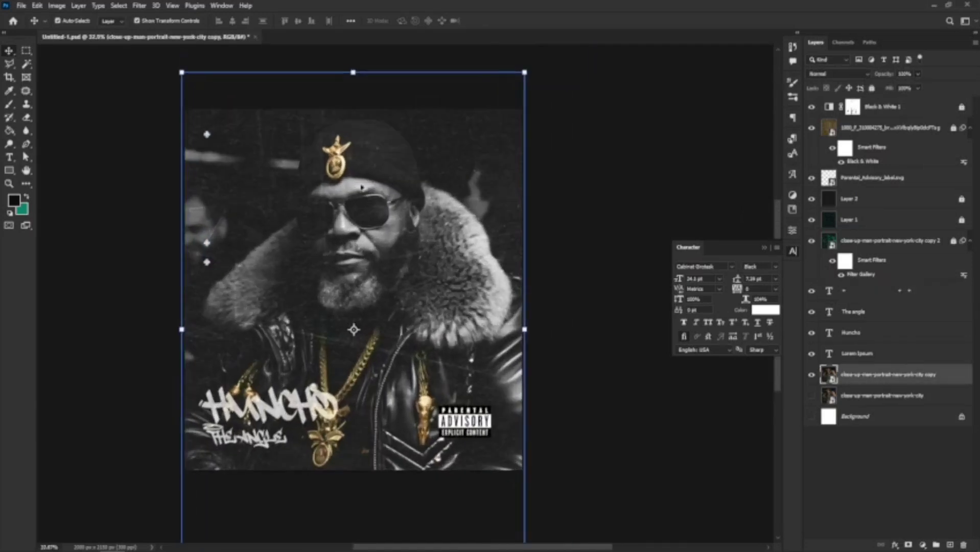
scroll(362, 187, down, 3)
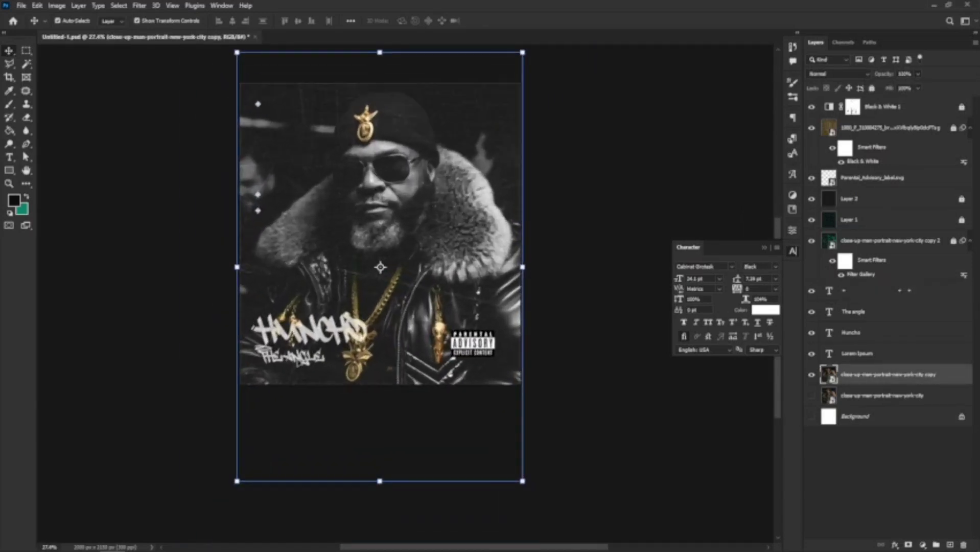
click(311, 341)
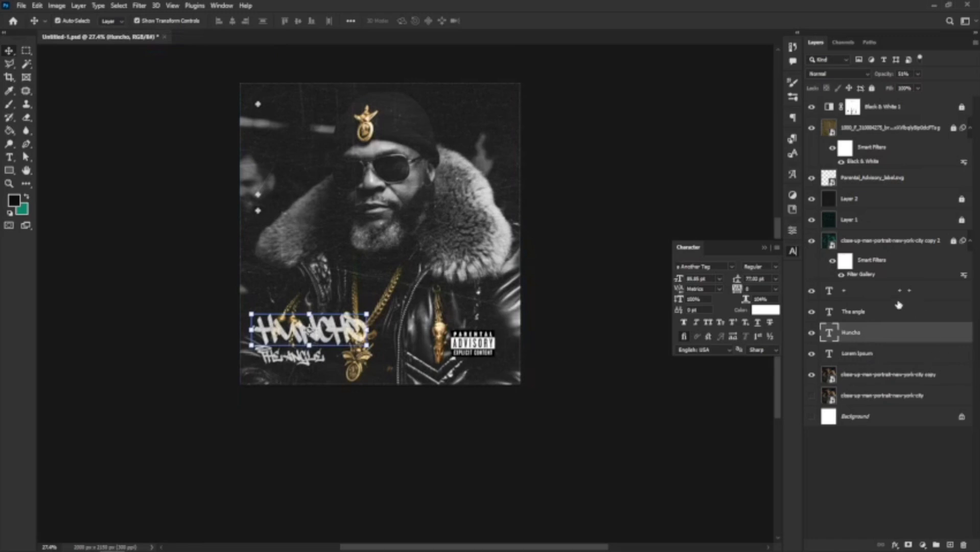
click(853, 379)
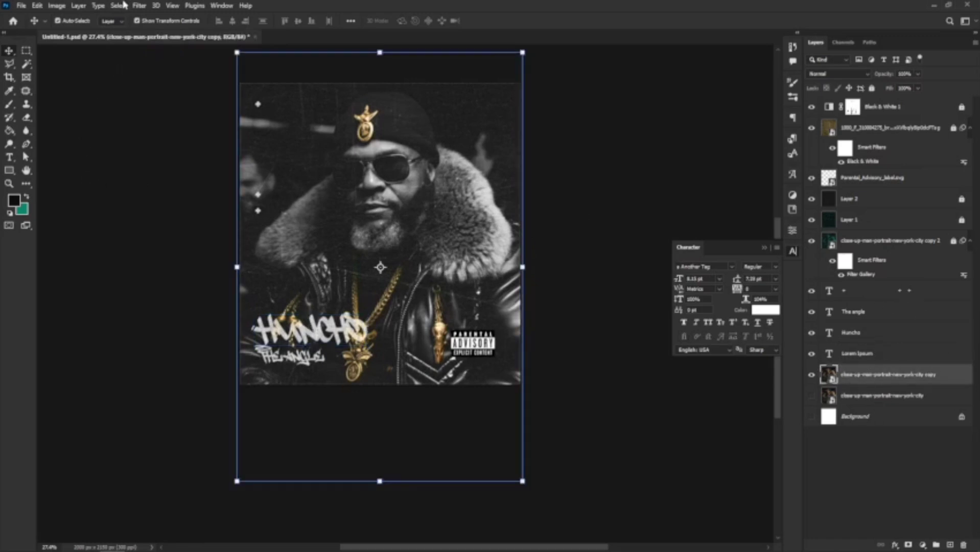
click(139, 6)
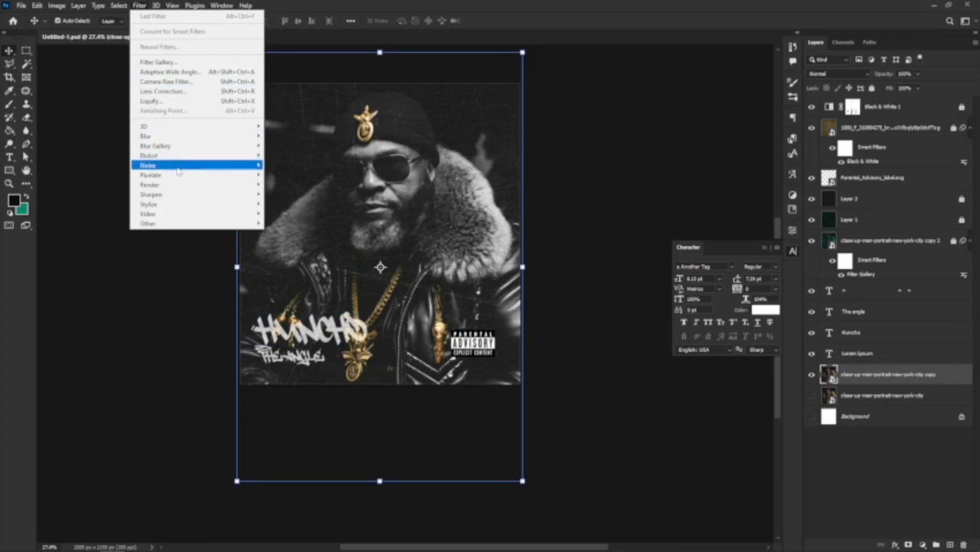
mouse_move(163, 165)
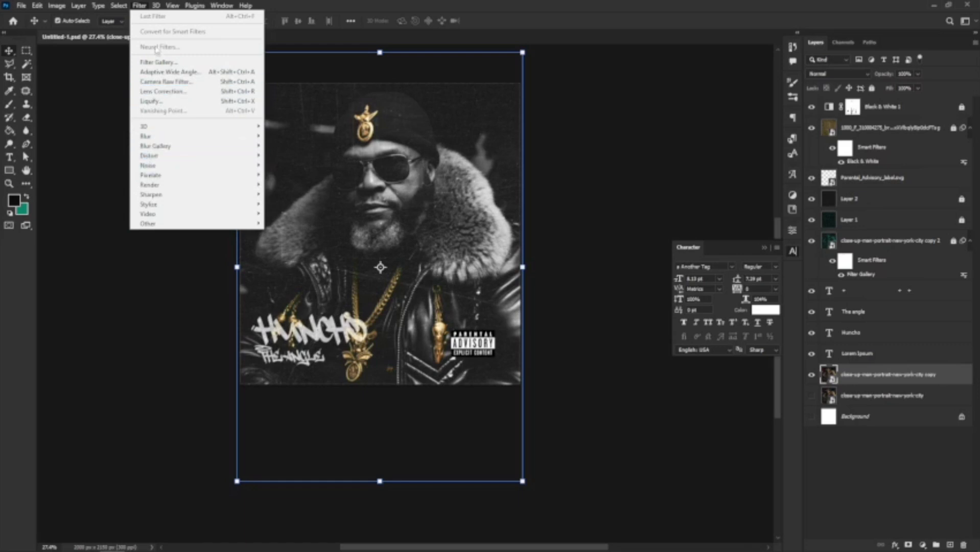
mouse_move(127, 5)
click(166, 125)
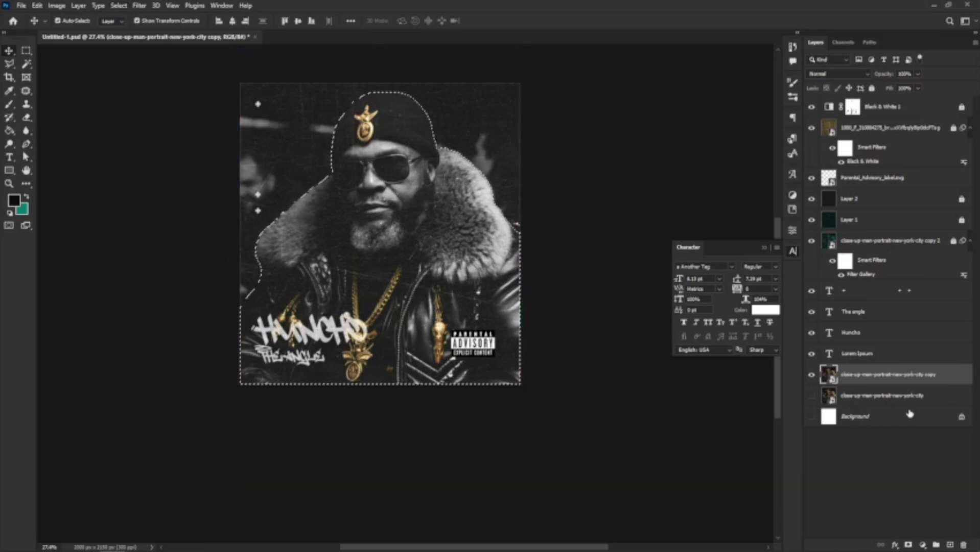
key(ctrl+j)
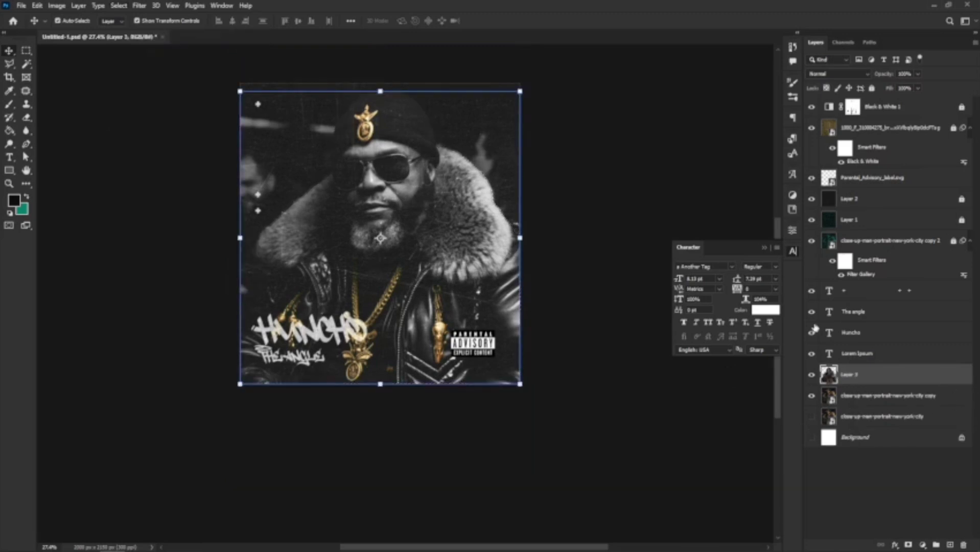
Duplicate Huncho, then scale the original about 203%, tilt it ~15°, and place it across the top.
click(339, 332)
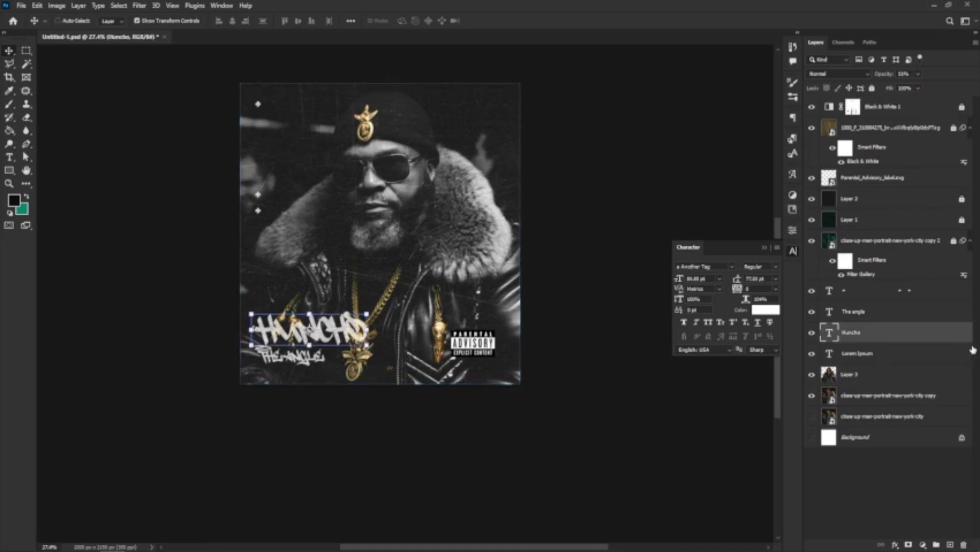
key(ctrl+j)
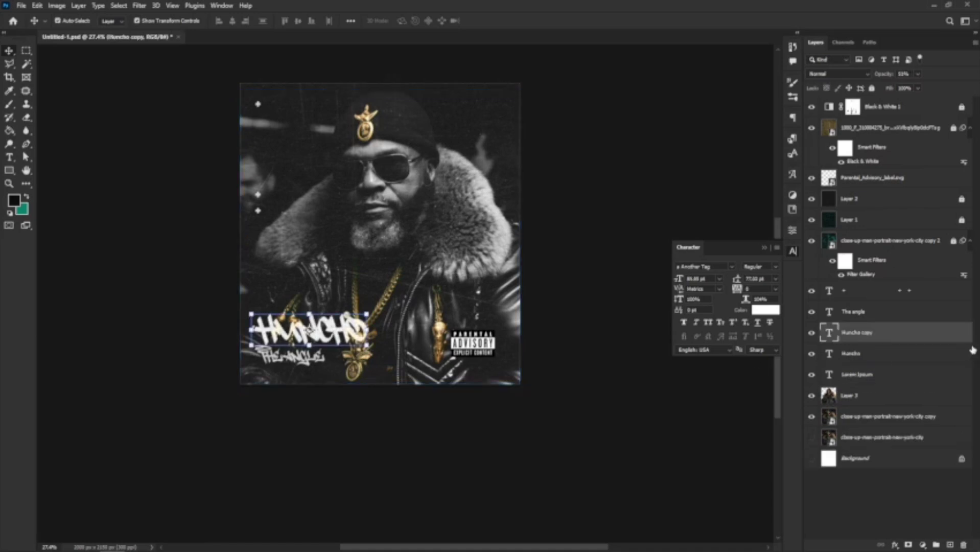
right_click(973, 350)
key(Escape)
key(ctrl+t)
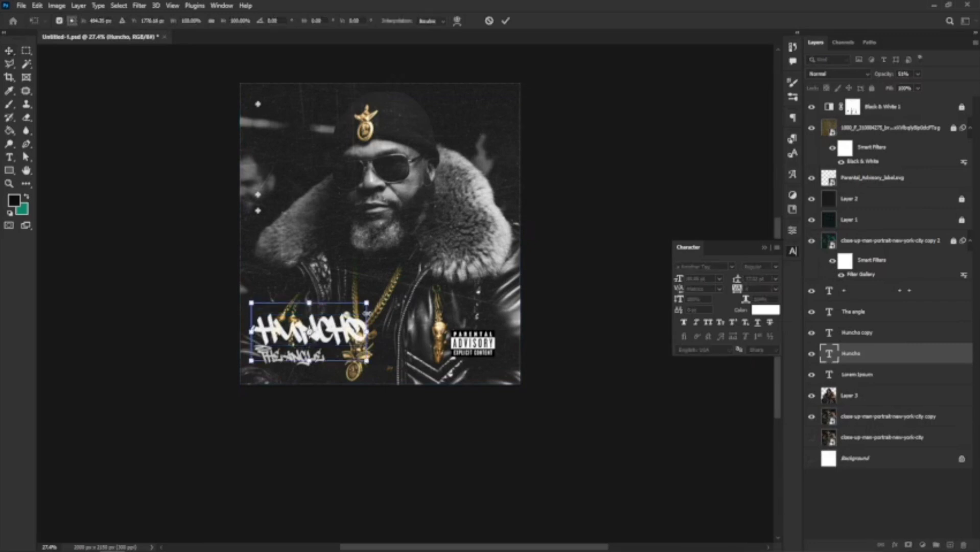
drag(368, 302, 598, 168)
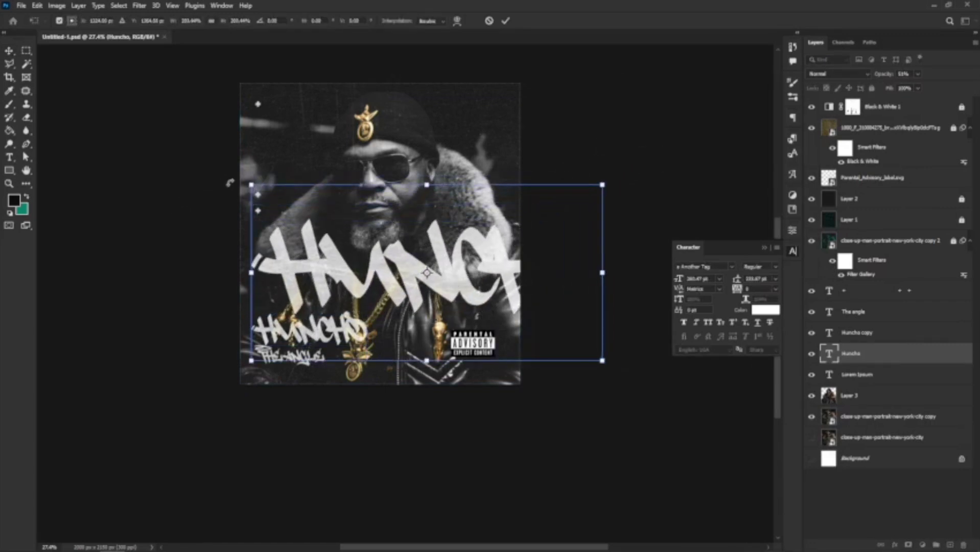
drag(224, 187, 203, 228)
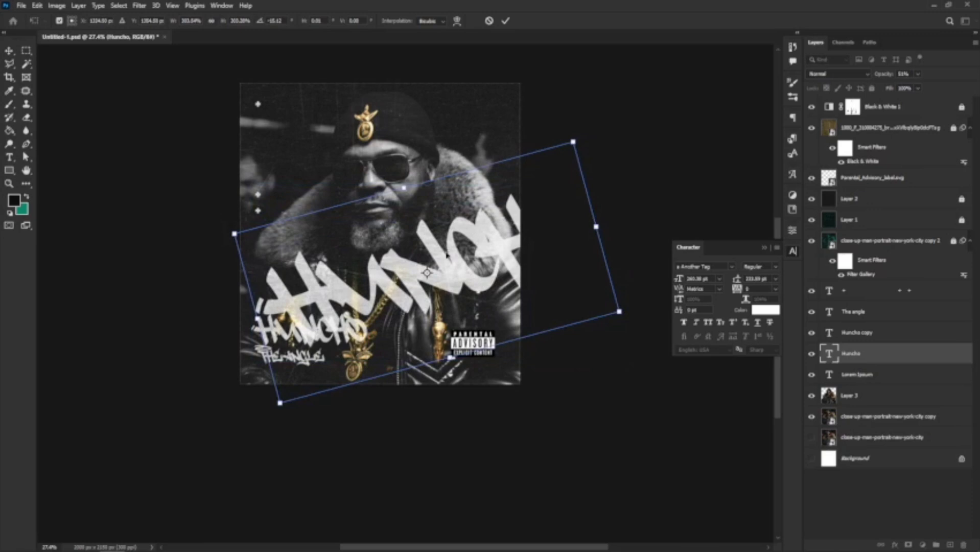
drag(446, 254, 413, 146)
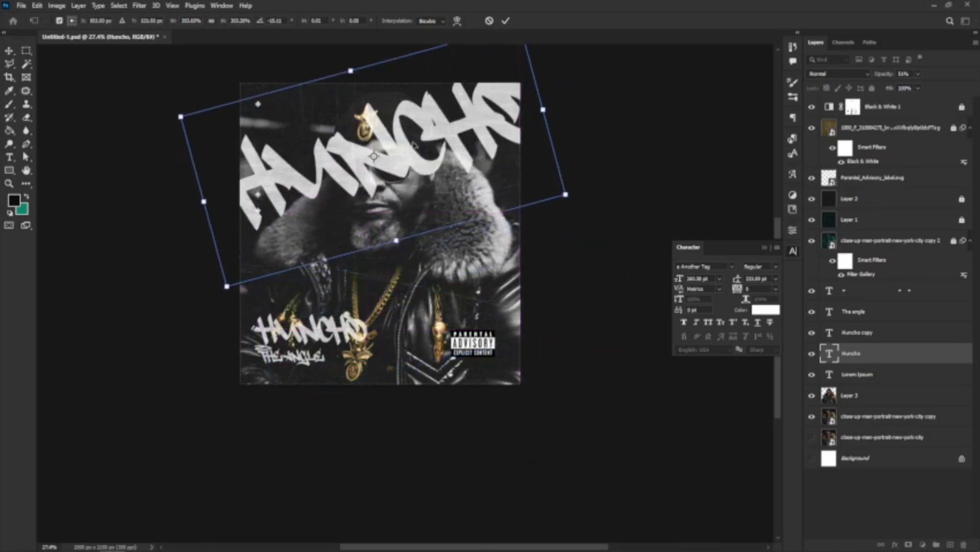
key(Return)
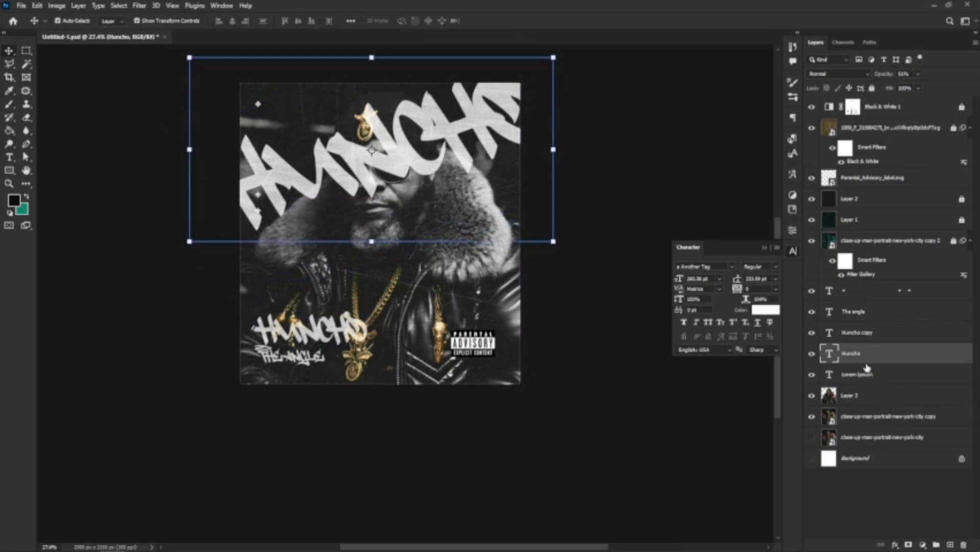
Move the big Huncho layer below Layer 3 and cut its fill to about 25%.
drag(867, 362, 869, 404)
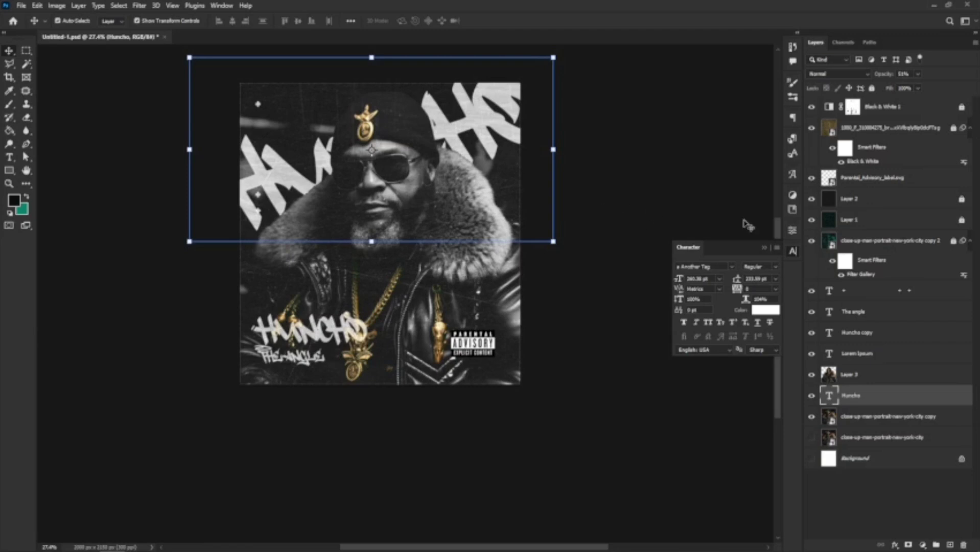
click(917, 89)
drag(875, 109, 882, 101)
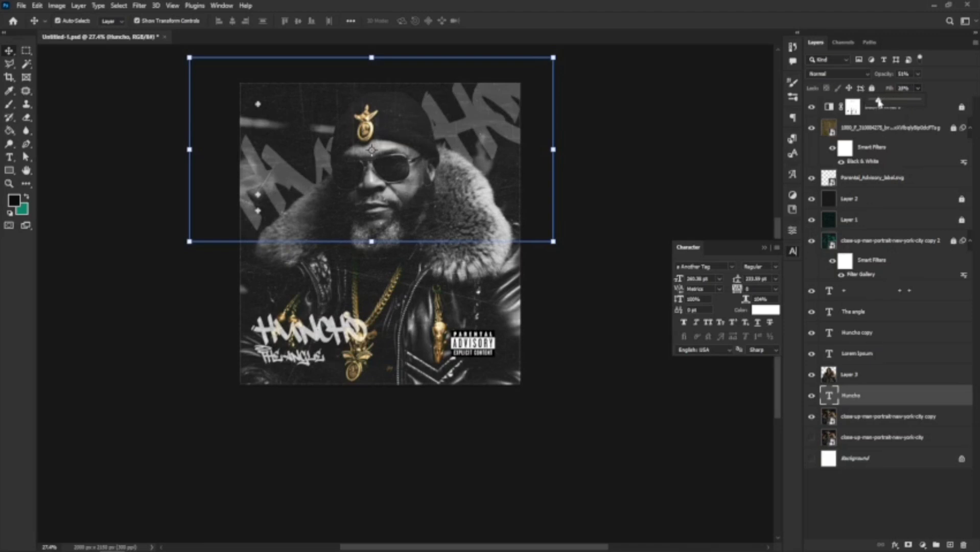
drag(878, 102, 877, 101)
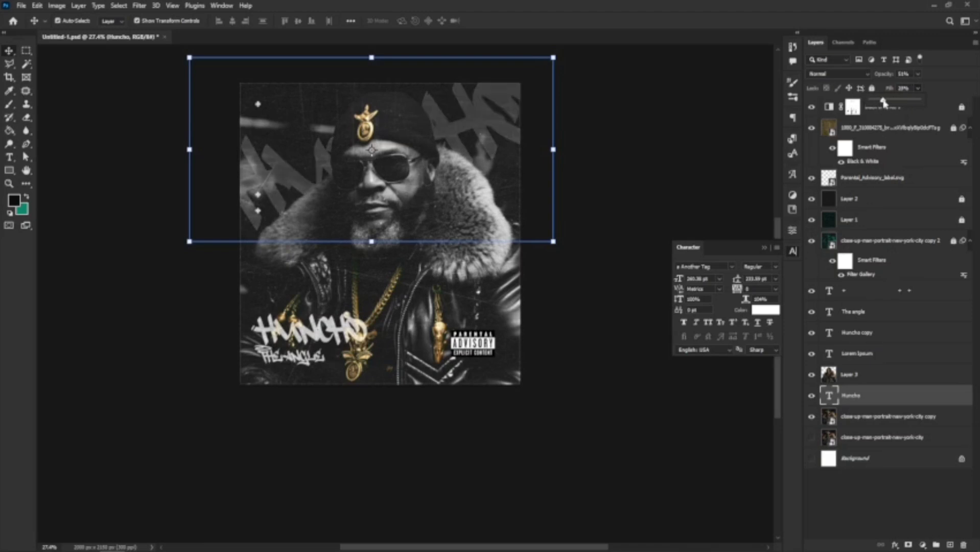
click(489, 345)
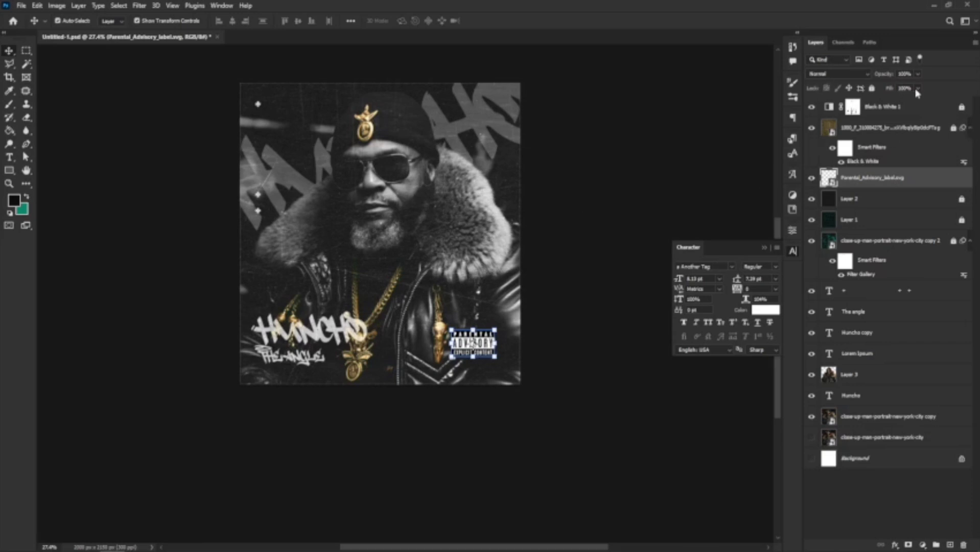
Set the Parental_Advisory_label layer's blend mode to Color Dodge.
click(845, 76)
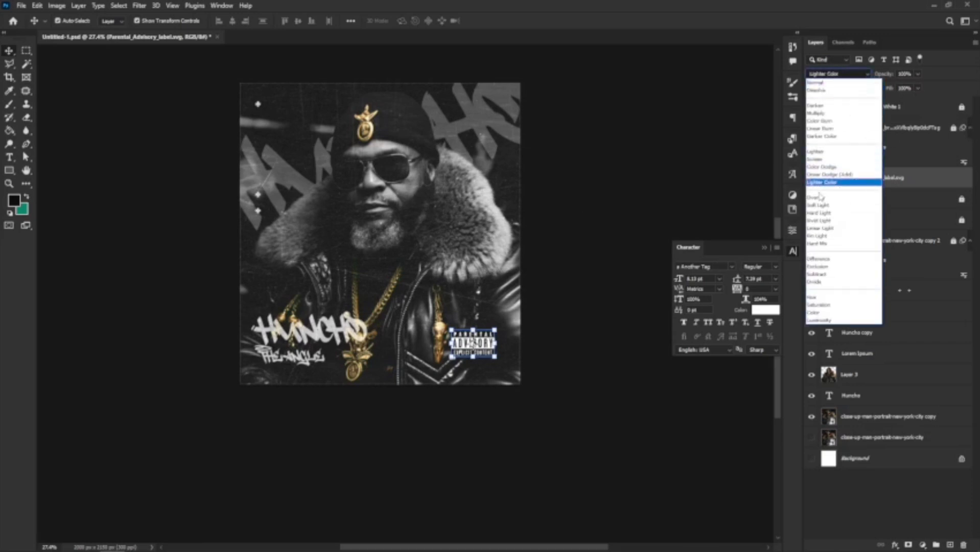
click(827, 169)
click(597, 324)
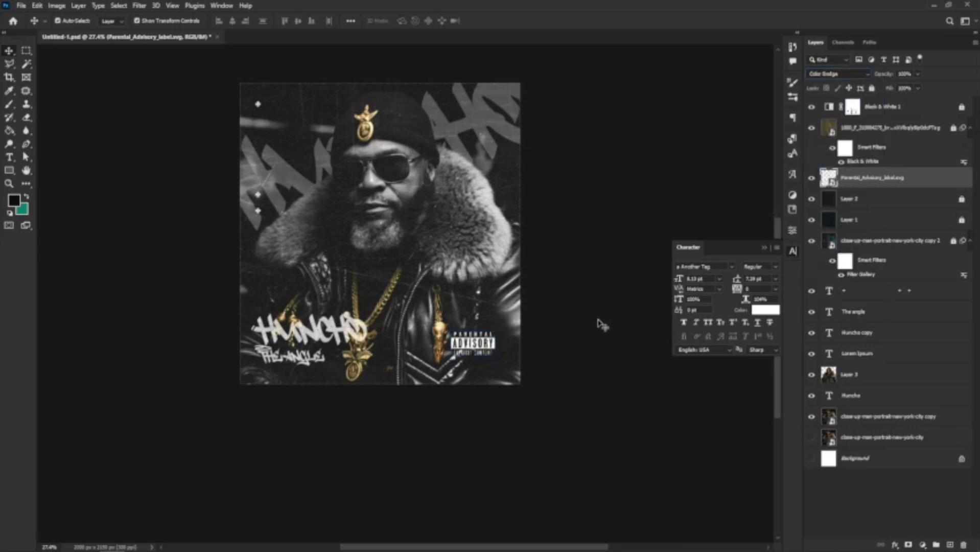
key(ctrl+minus)
scroll(424, 334, up, 3)
scroll(435, 332, down, 3)
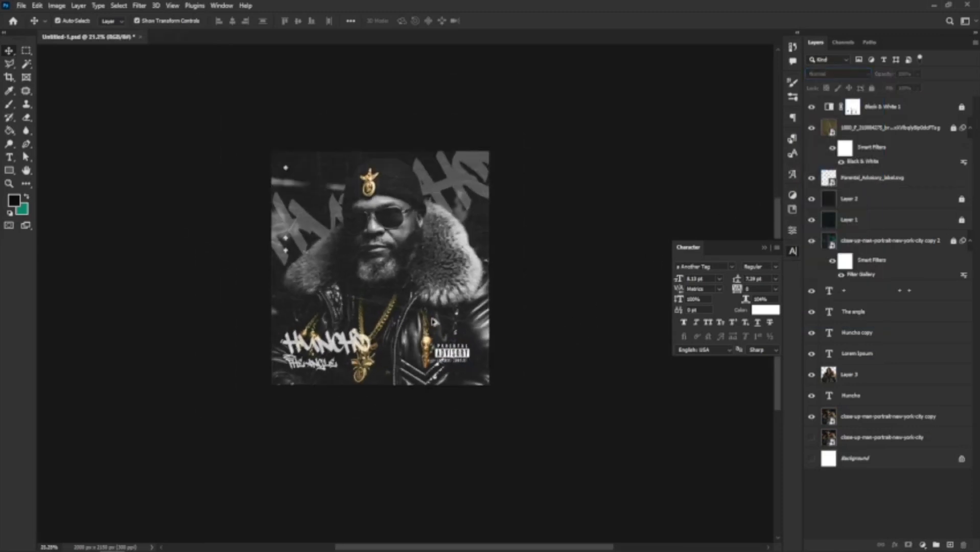
scroll(445, 286, up, 4)
scroll(276, 205, up, 1)
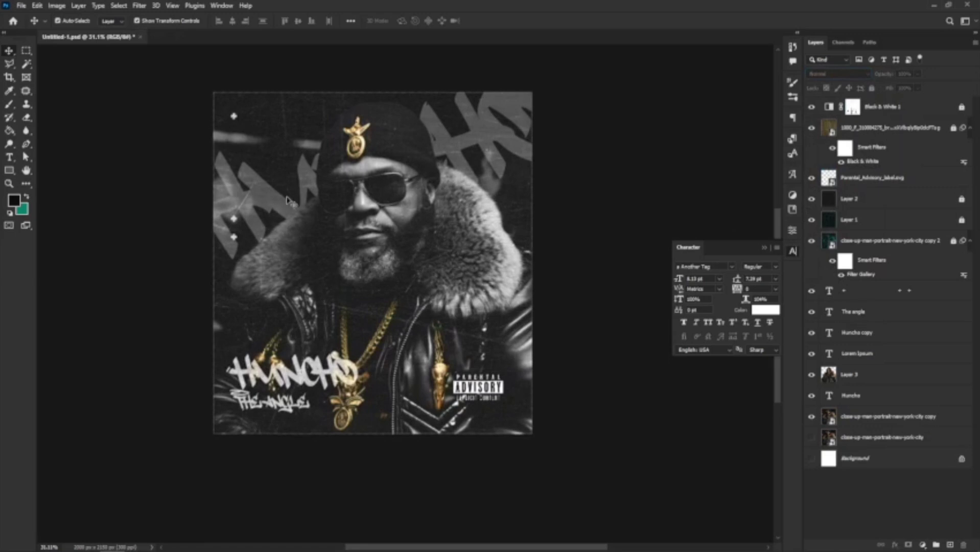
scroll(246, 322, up, 2)
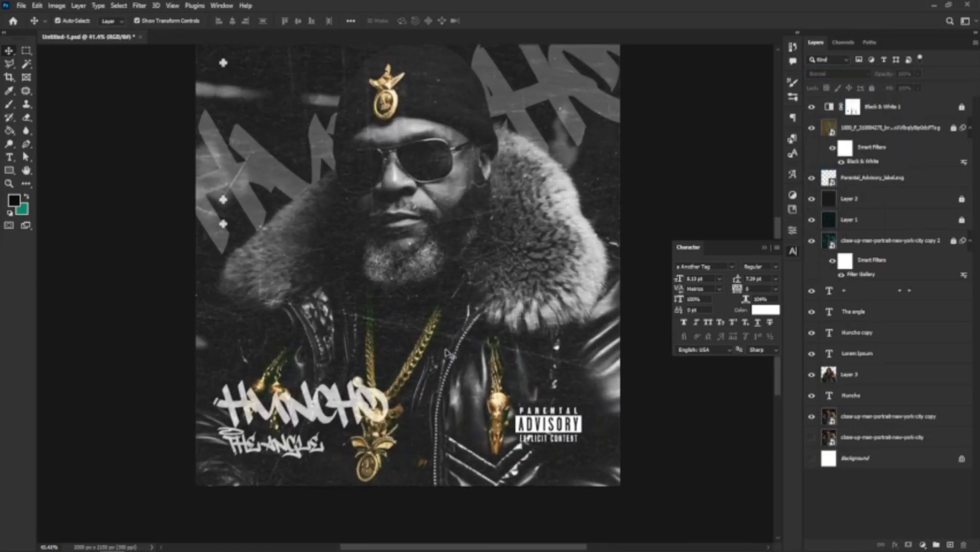
scroll(336, 371, up, 1)
scroll(335, 370, up, 1)
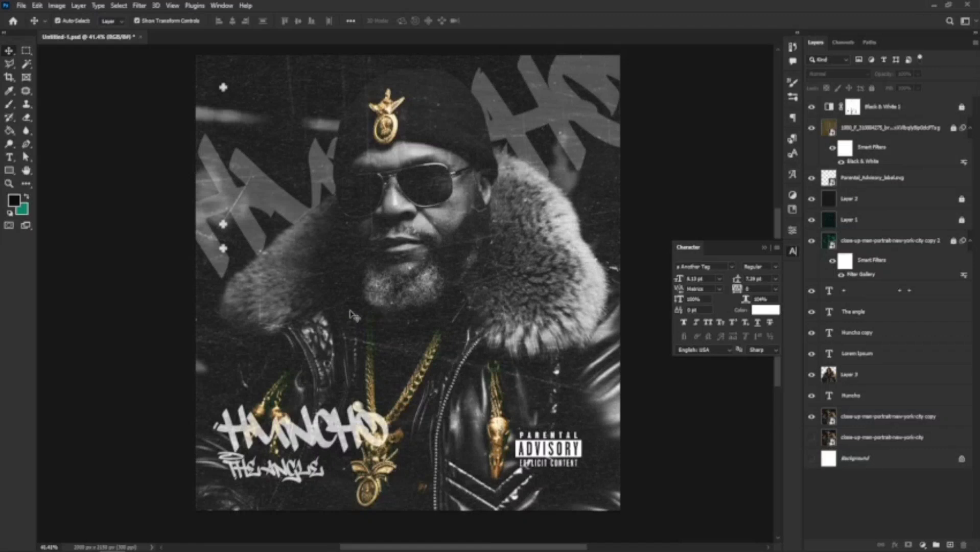